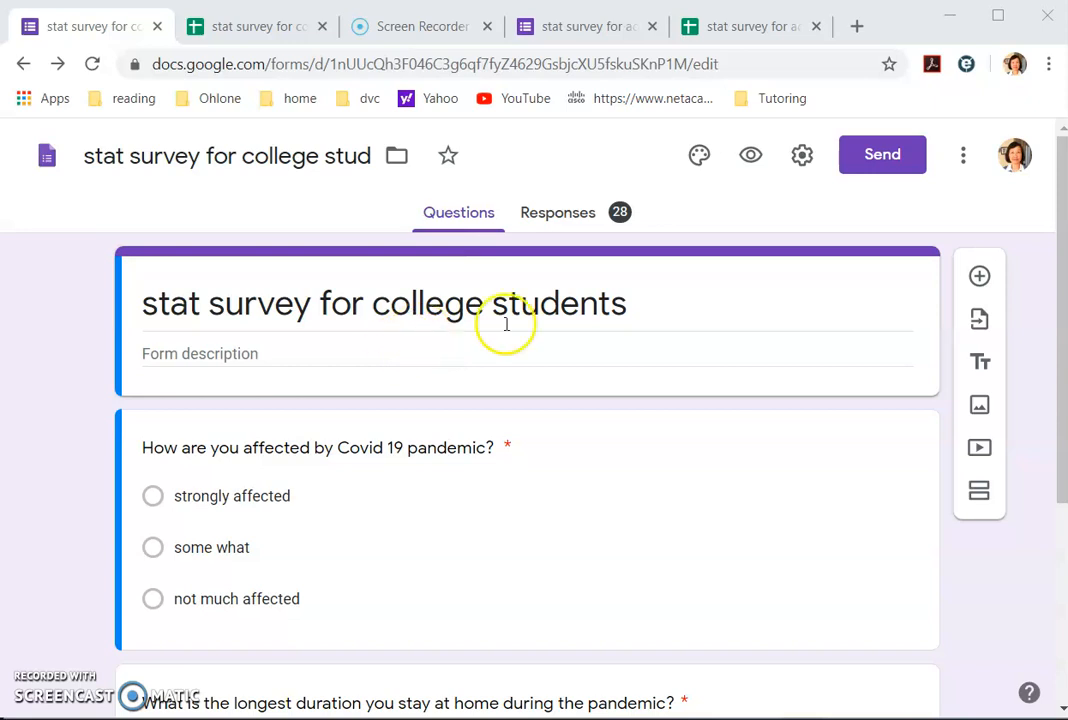
# Step: View the Responses summary of the 28 college student survey responses, then go to the spreadsheet
pyautogui.click(576, 226)
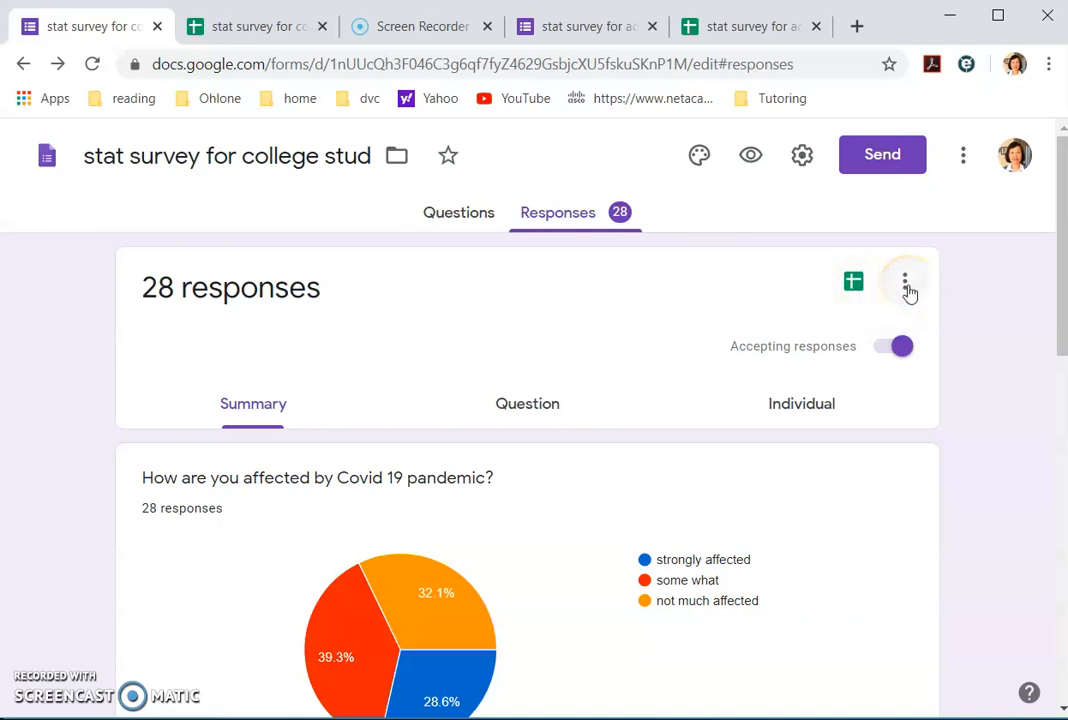
pyautogui.click(258, 35)
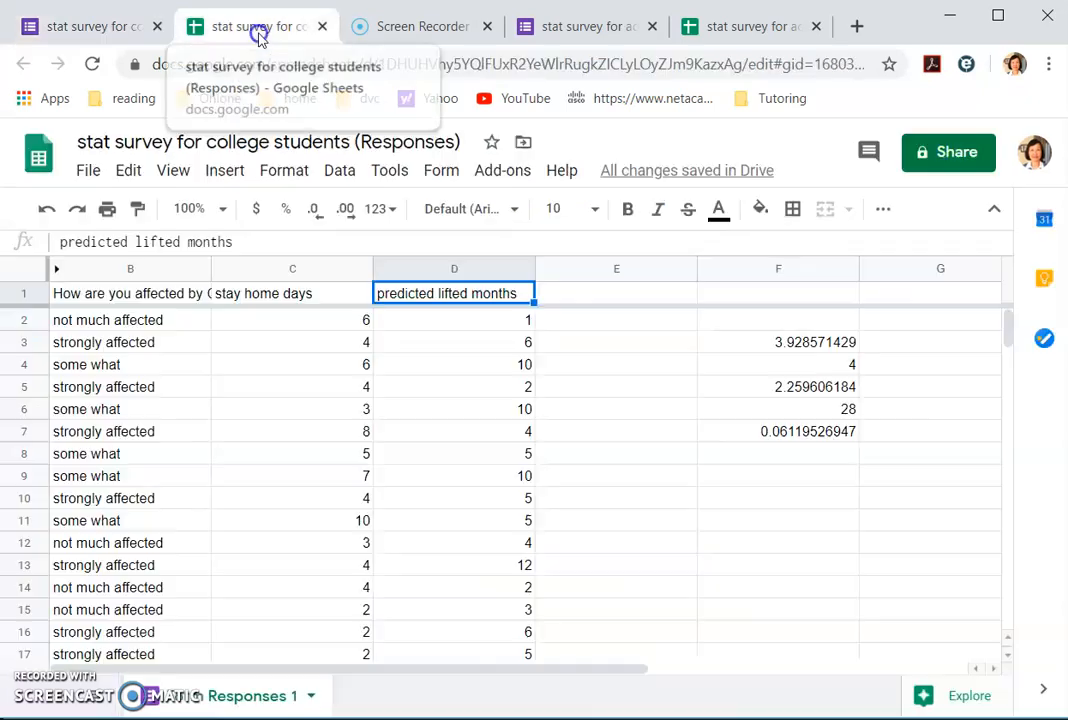
# Step: Delete the old average, median, 2.259606184, count 28 and 0.06119526947 statistics from F3–F7
pyautogui.click(724, 30)
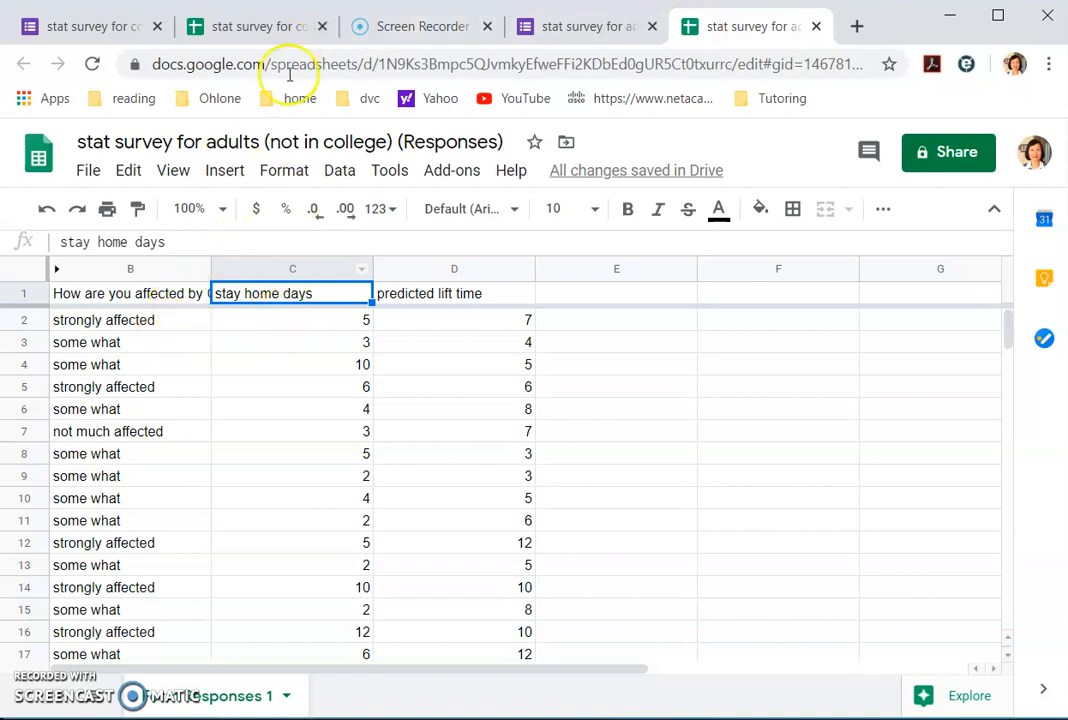
pyautogui.click(258, 27)
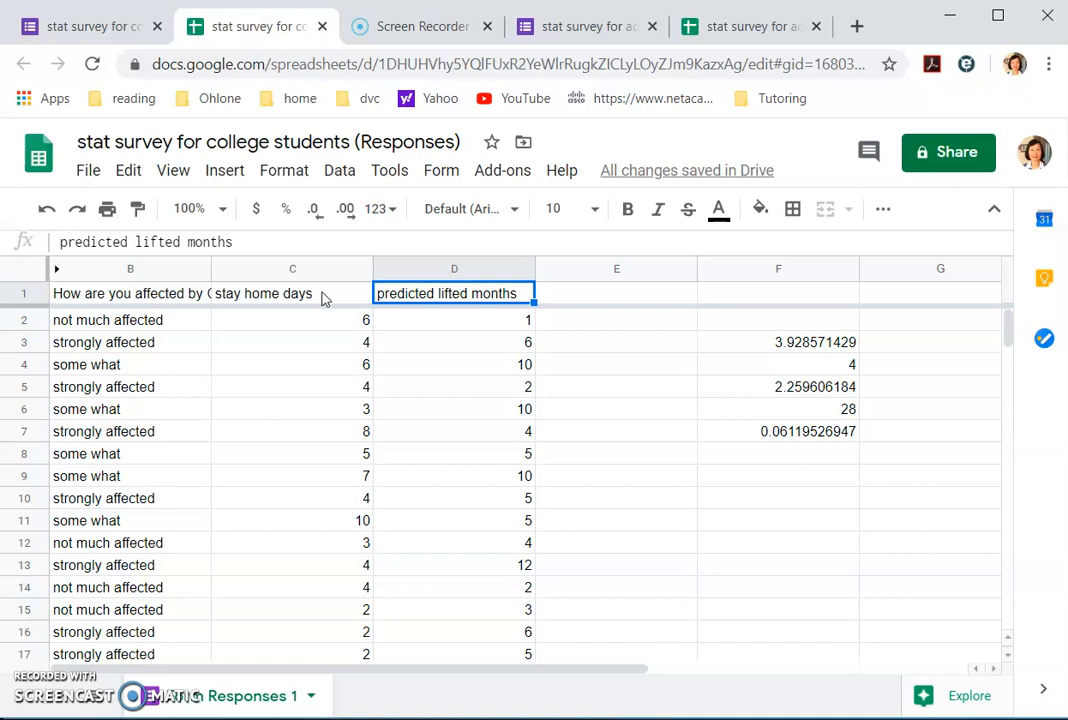
pyautogui.click(749, 341)
pyautogui.press('Delete')
pyautogui.click(748, 369)
pyautogui.press('Delete')
pyautogui.click(749, 386)
pyautogui.press('Delete')
pyautogui.click(749, 408)
pyautogui.press('Delete')
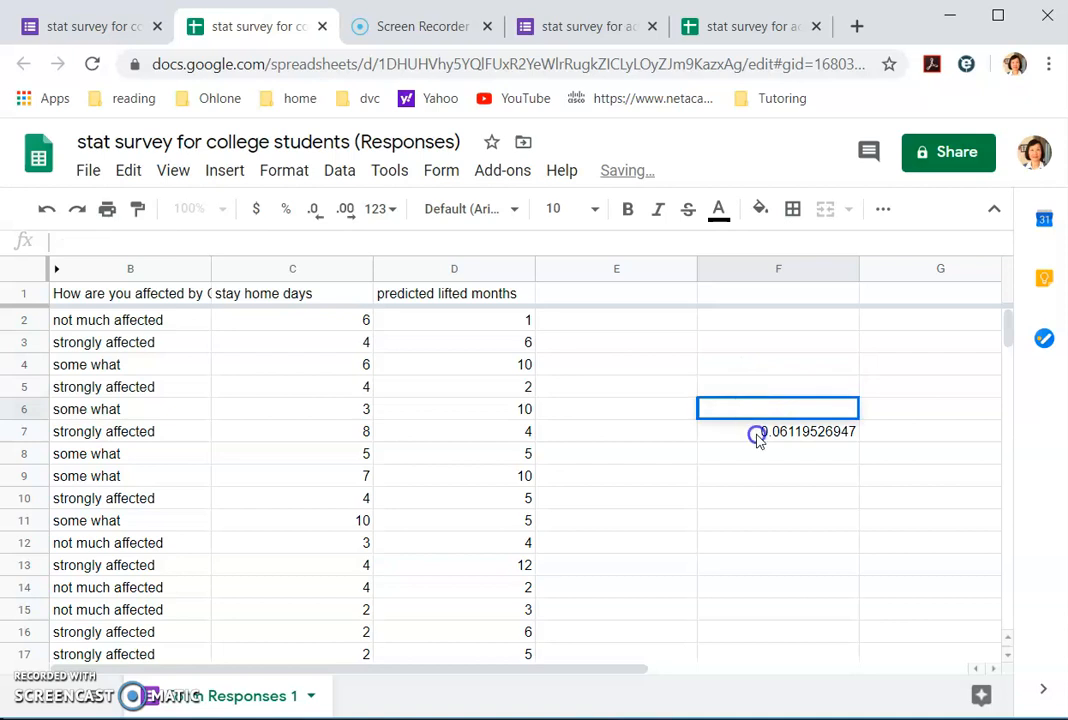
pyautogui.click(757, 436)
pyautogui.press('Delete')
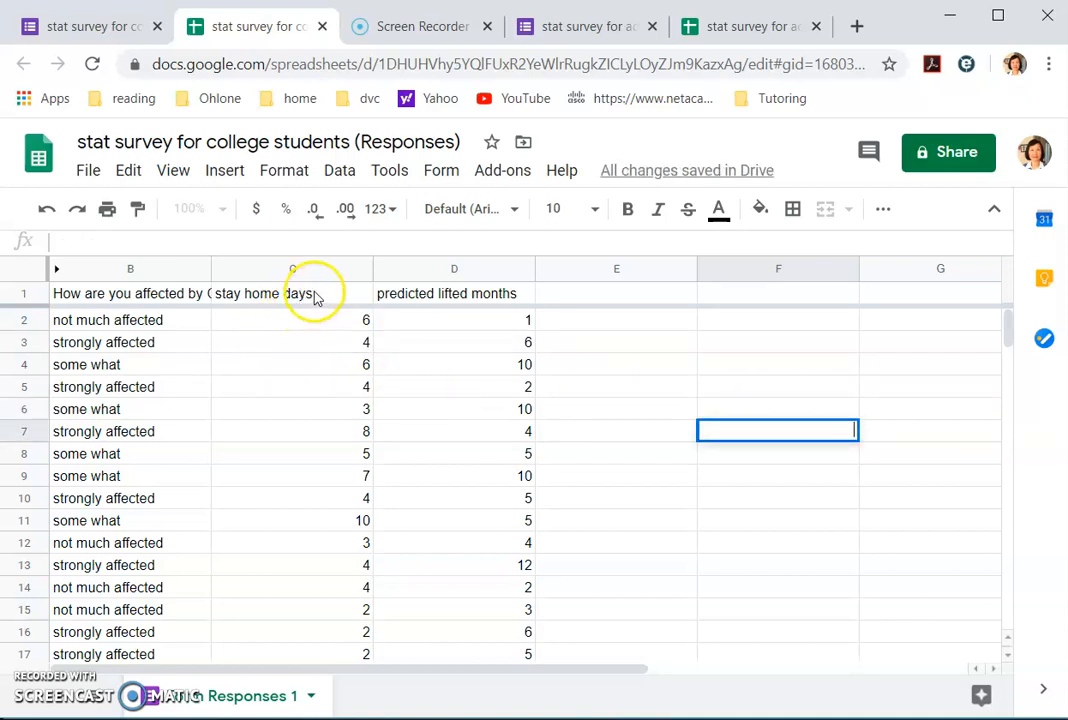
# Step: Select the stay home days data C1:C29 and insert a chart of it
pyautogui.moveTo(314, 296); pyautogui.dragTo(340, 628)
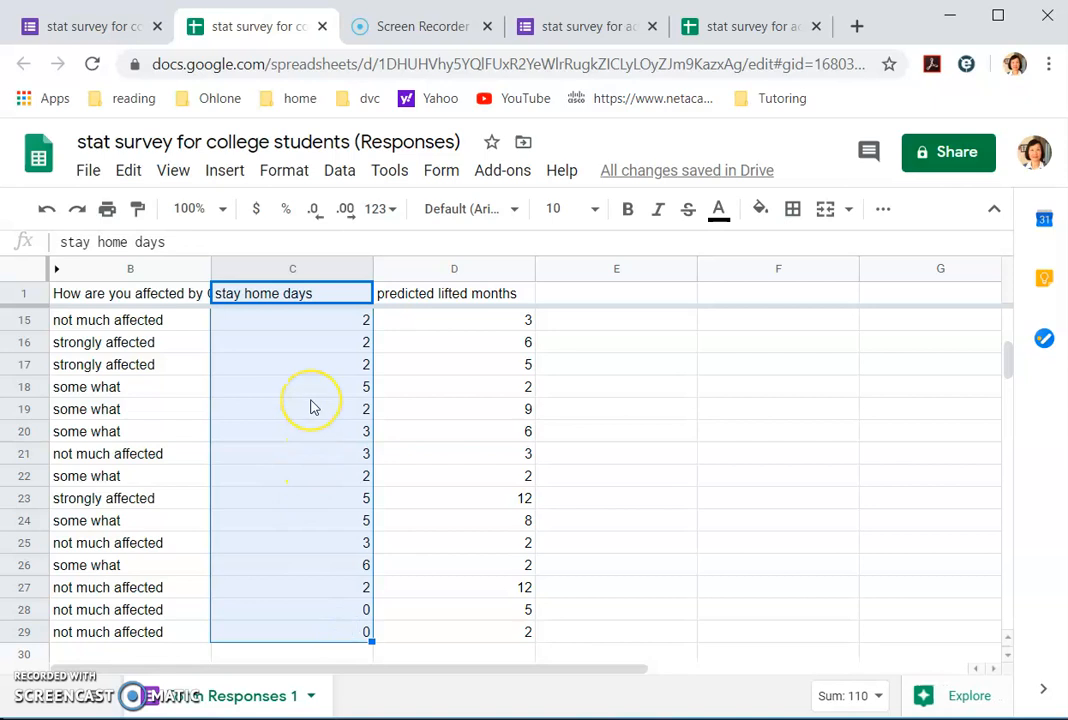
pyautogui.scroll(4, 310, 408)
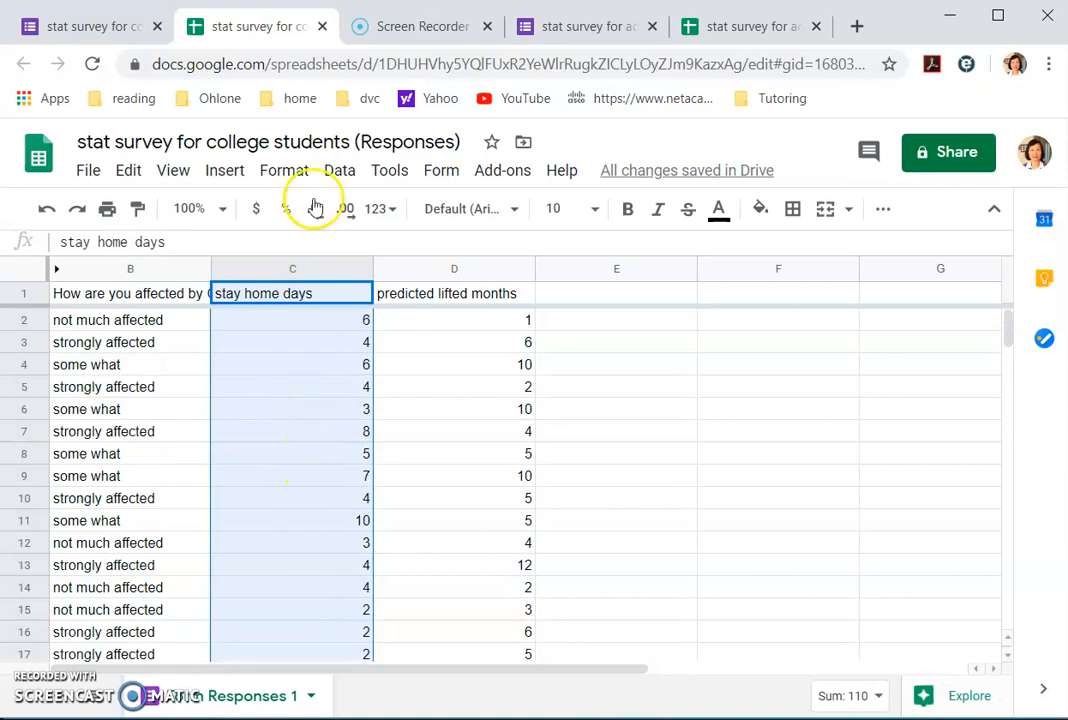
pyautogui.click(222, 170)
pyautogui.click(277, 472)
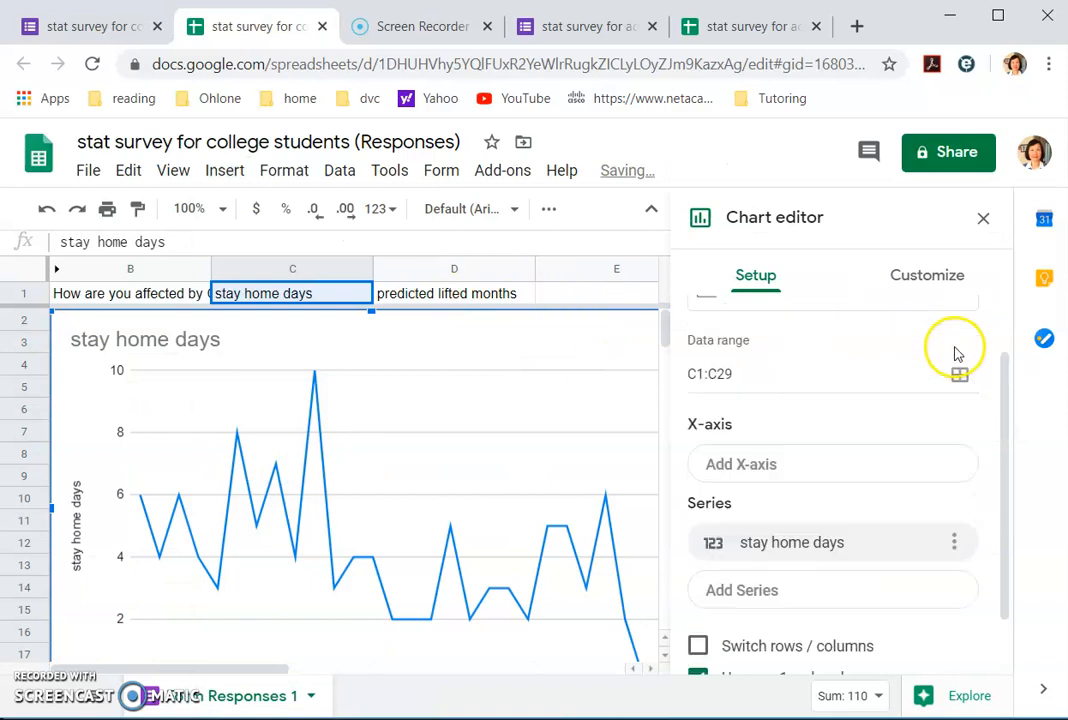
# Step: Change the chart type from Line chart to Histogram chart
pyautogui.scroll(2, 955, 353)
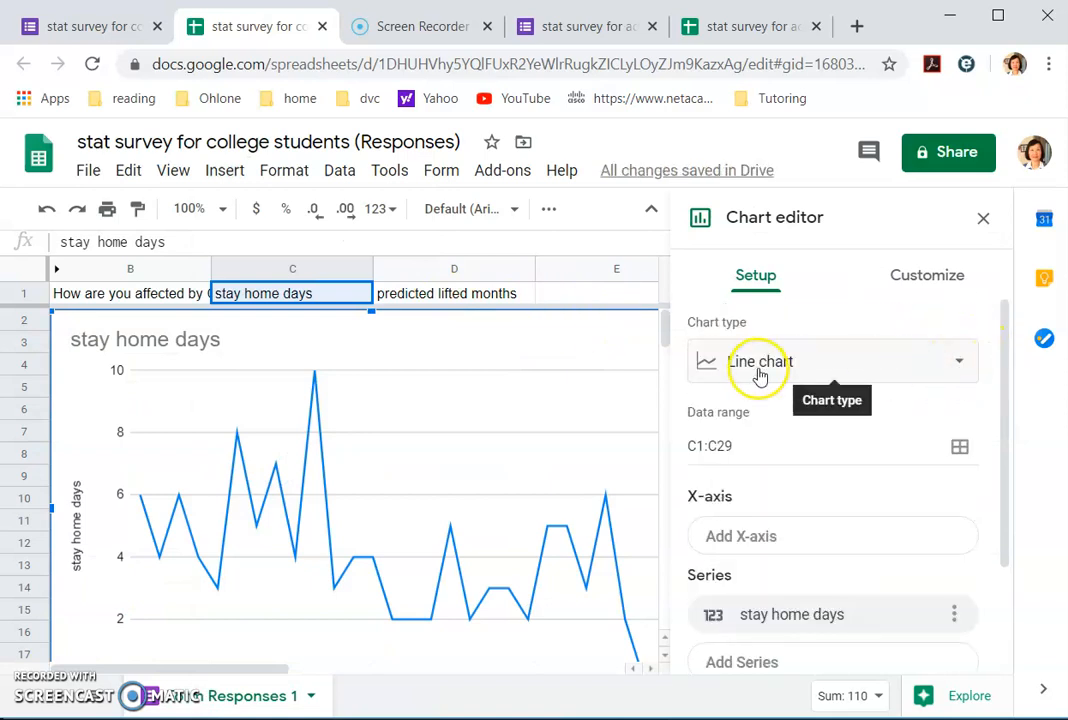
pyautogui.click(958, 363)
pyautogui.scroll(-2, 889, 563)
pyautogui.scroll(-10, 889, 563)
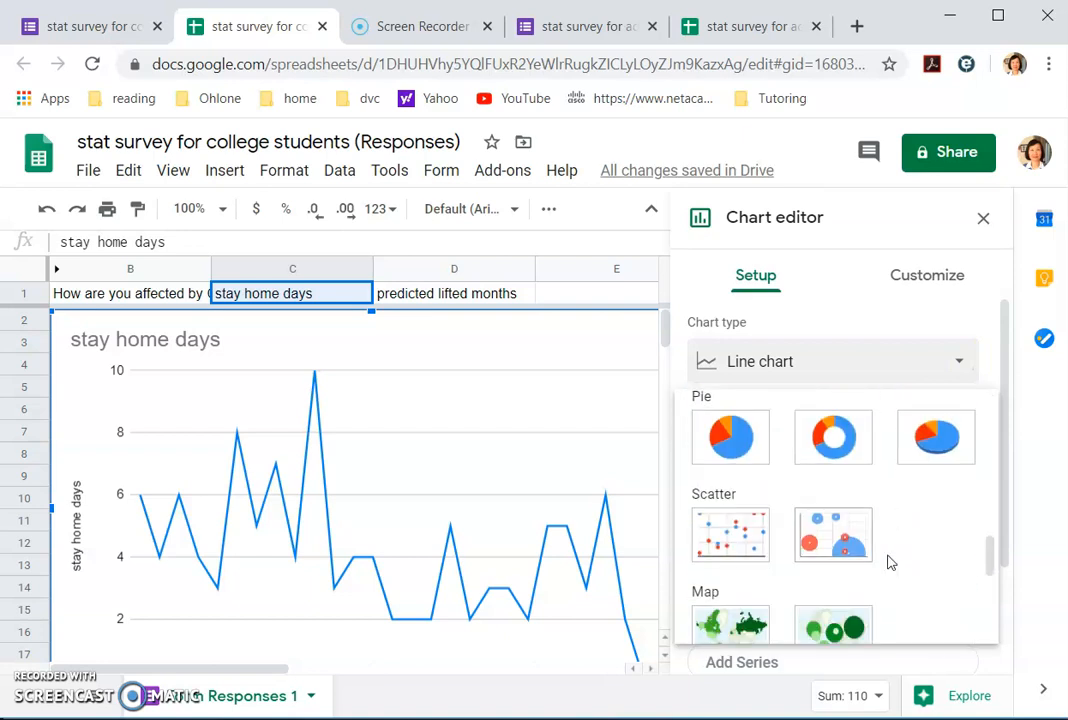
pyautogui.scroll(-3, 889, 563)
pyautogui.click(858, 533)
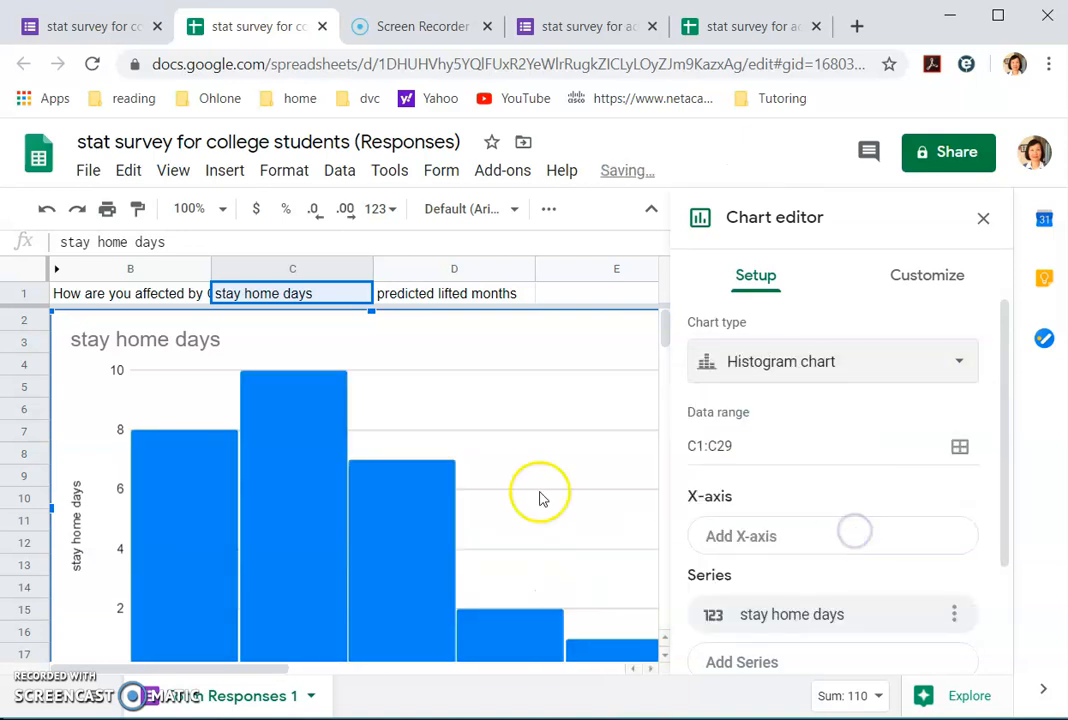
pyautogui.scroll(-1, 477, 448)
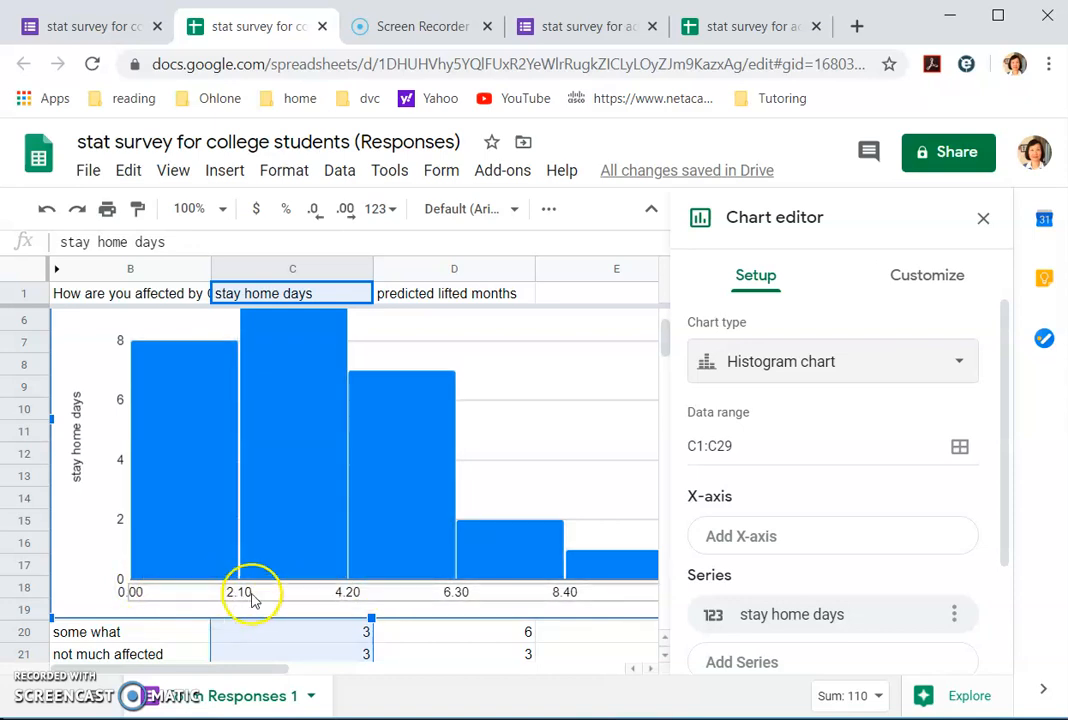
pyautogui.scroll(-2, 800, 494)
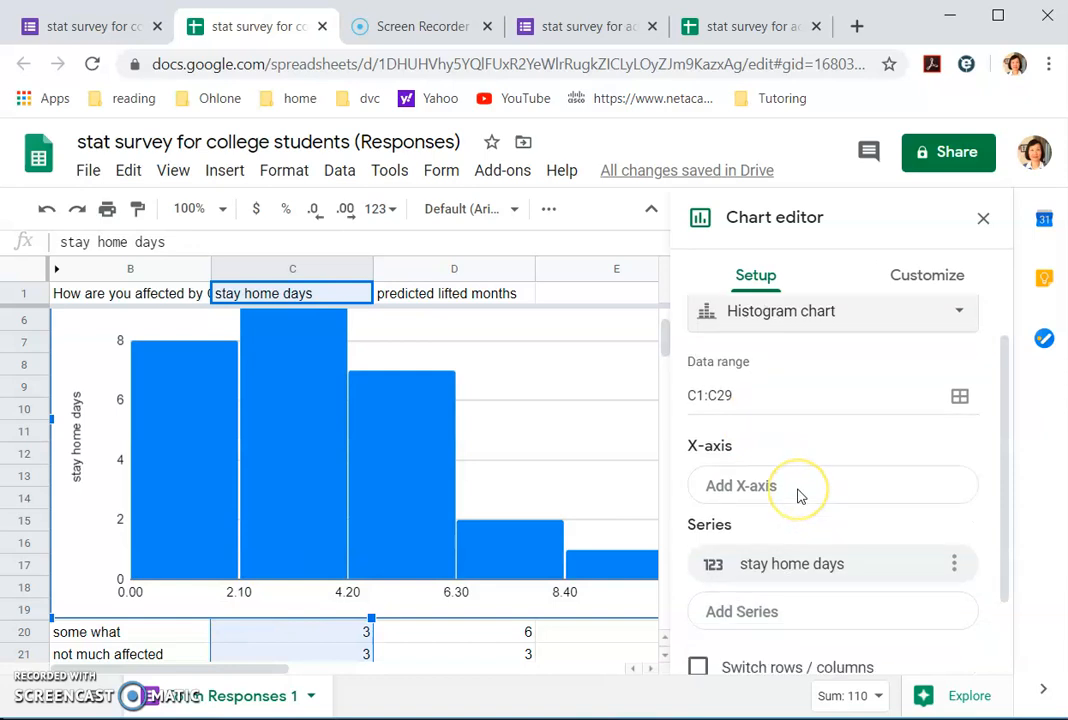
pyautogui.scroll(2, 800, 500)
pyautogui.scroll(1, 800, 494)
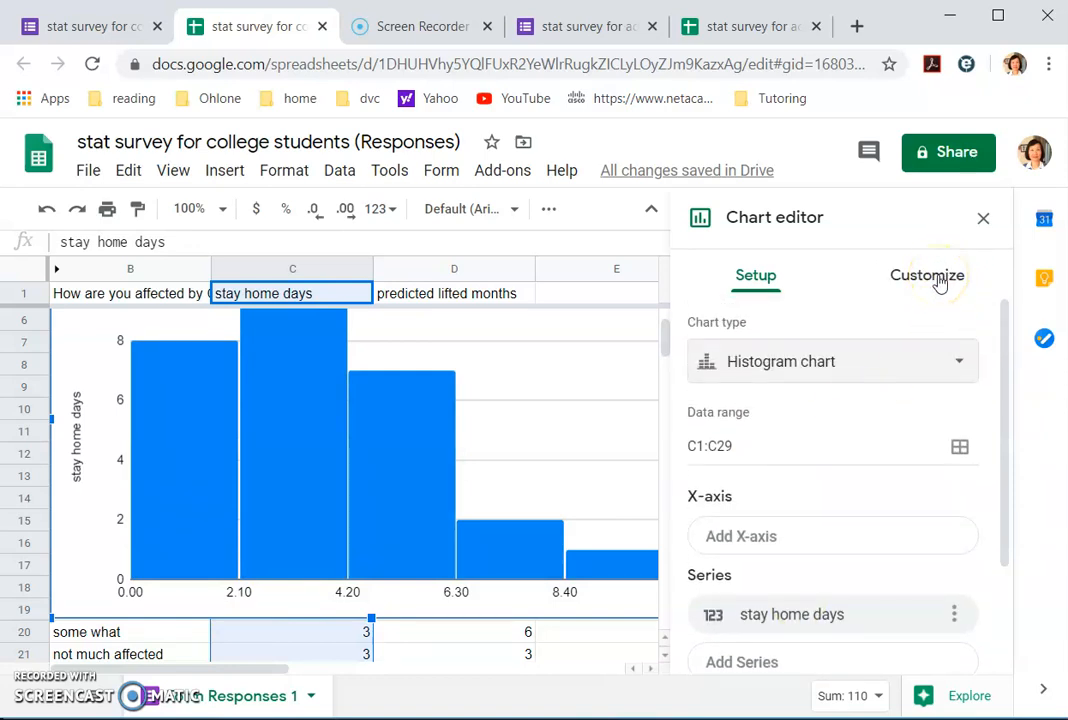
# Step: Set the histogram's bucket size to 1 under Customize > Histogram
pyautogui.click(939, 284)
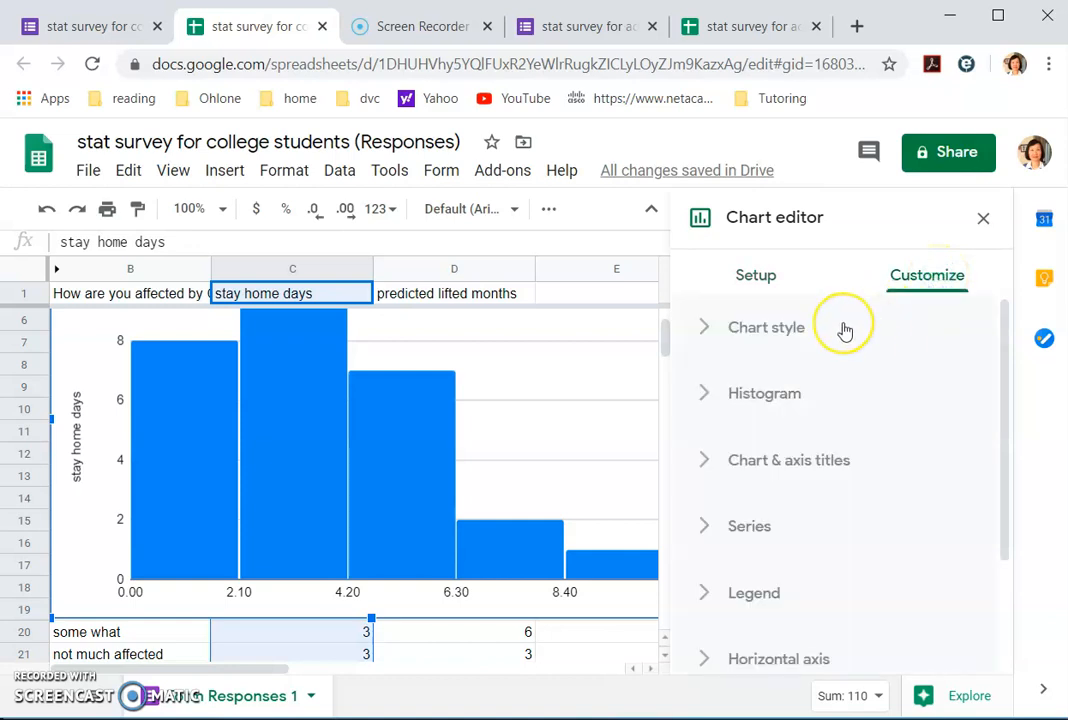
pyautogui.click(763, 395)
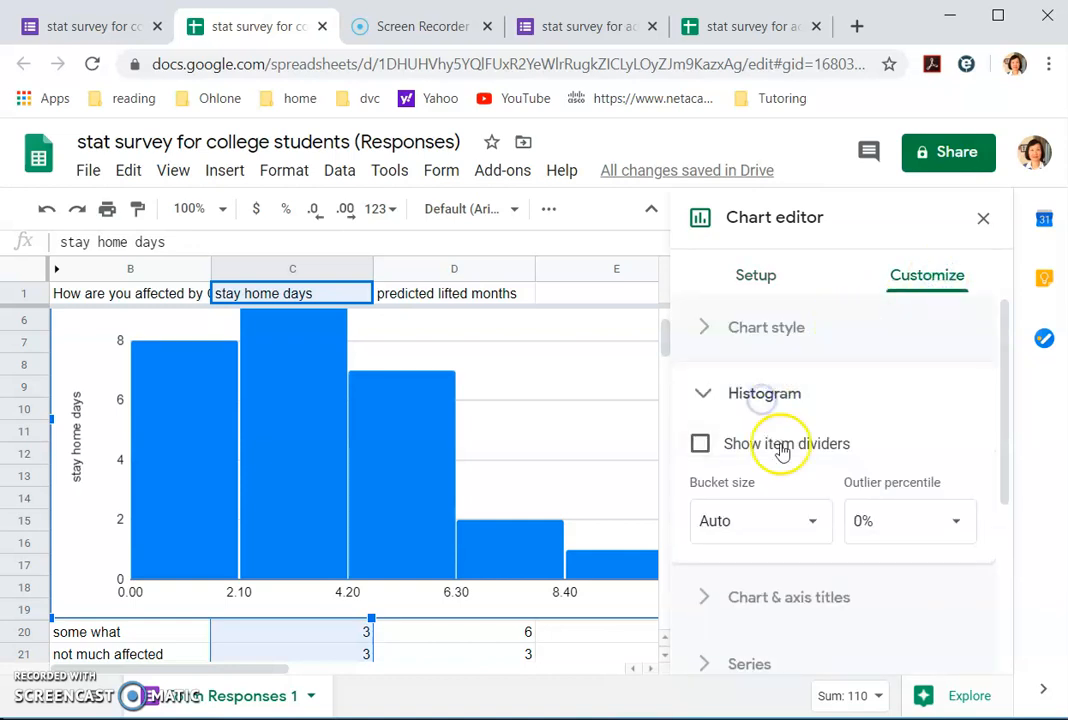
pyautogui.click(810, 521)
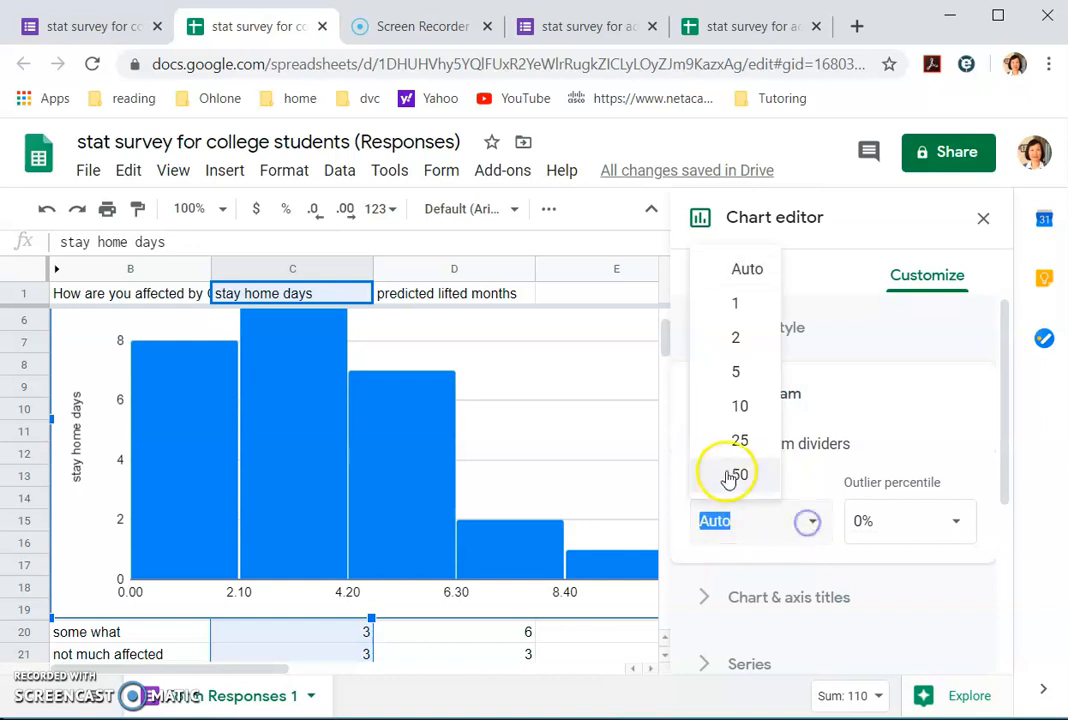
pyautogui.click(743, 305)
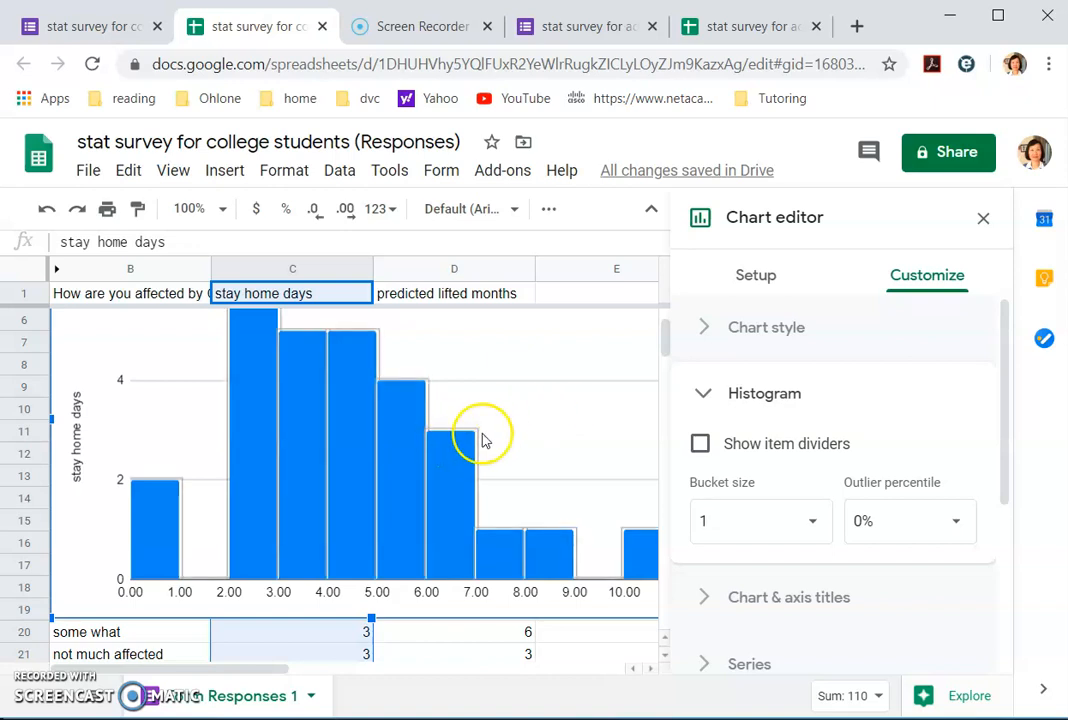
pyautogui.click(703, 520)
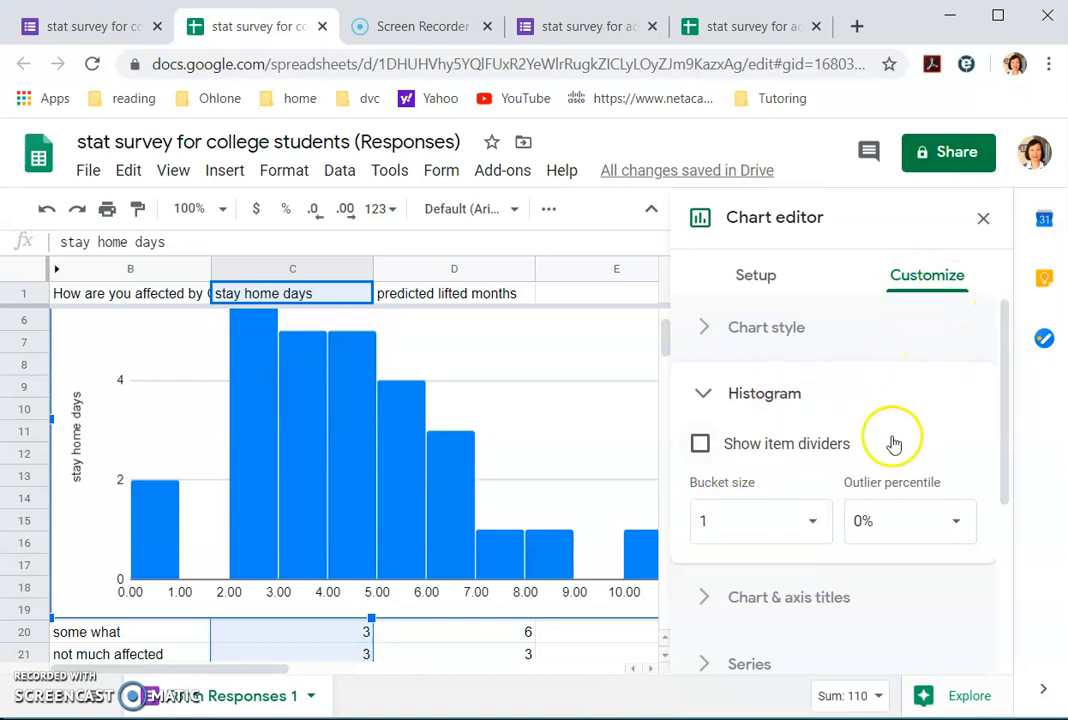
pyautogui.scroll(-3, 906, 410)
pyautogui.scroll(3, 906, 410)
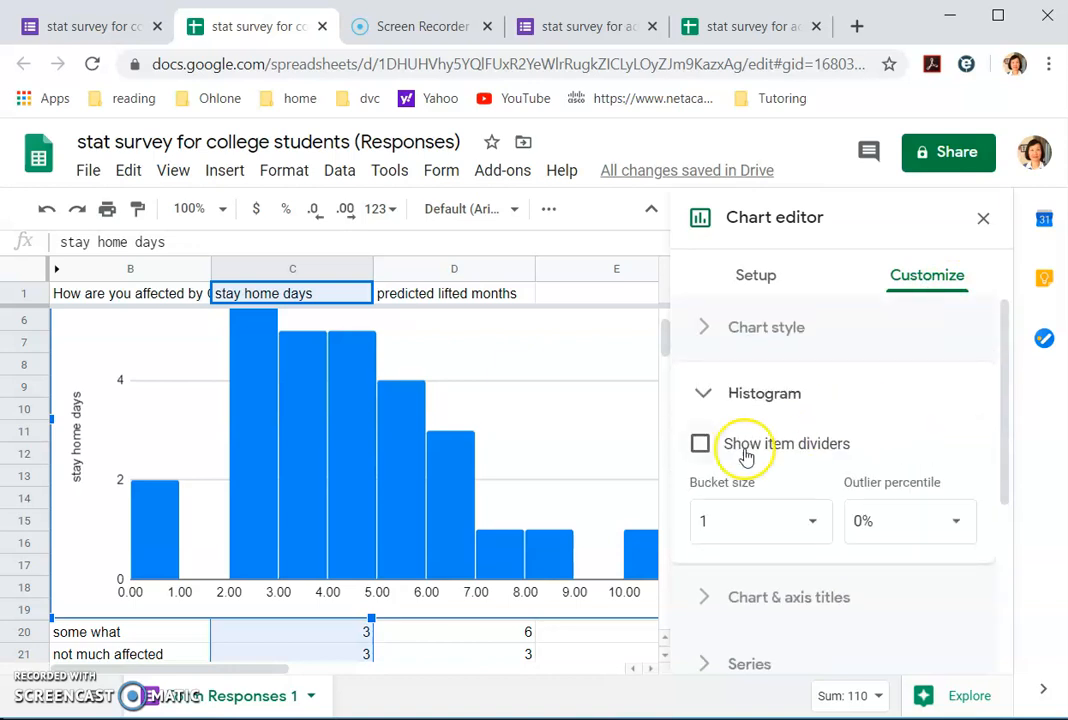
pyautogui.click(705, 395)
pyautogui.scroll(-2, 887, 424)
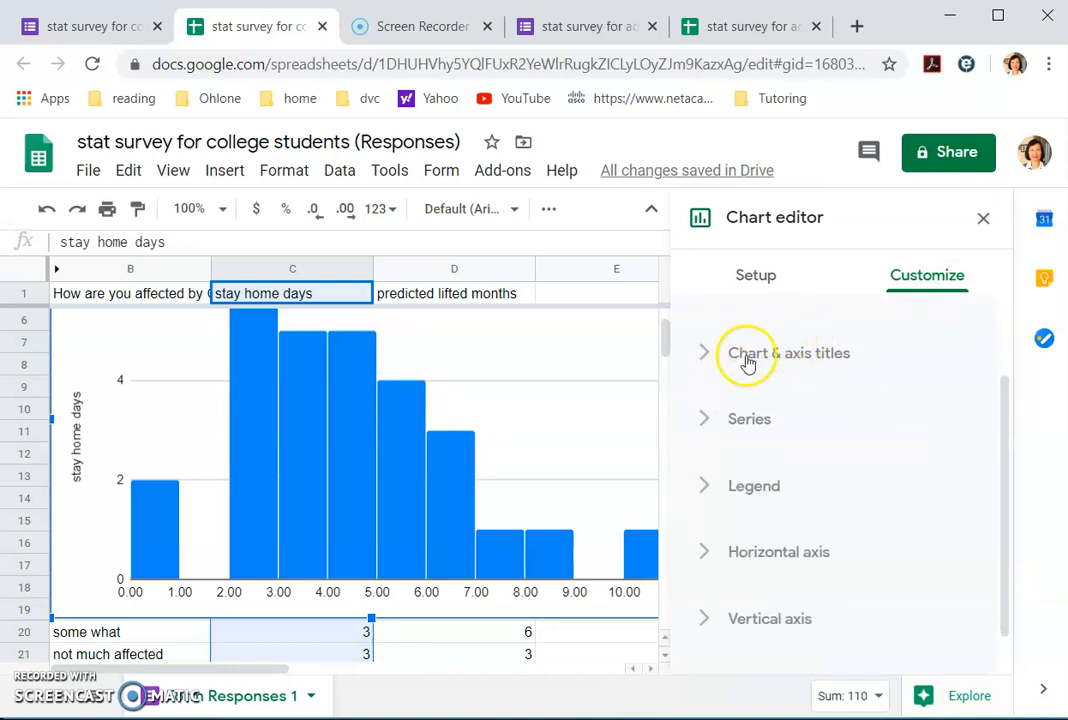
# Step: Retitle the vertical axis 'Frequency' with title font size 20
pyautogui.click(706, 358)
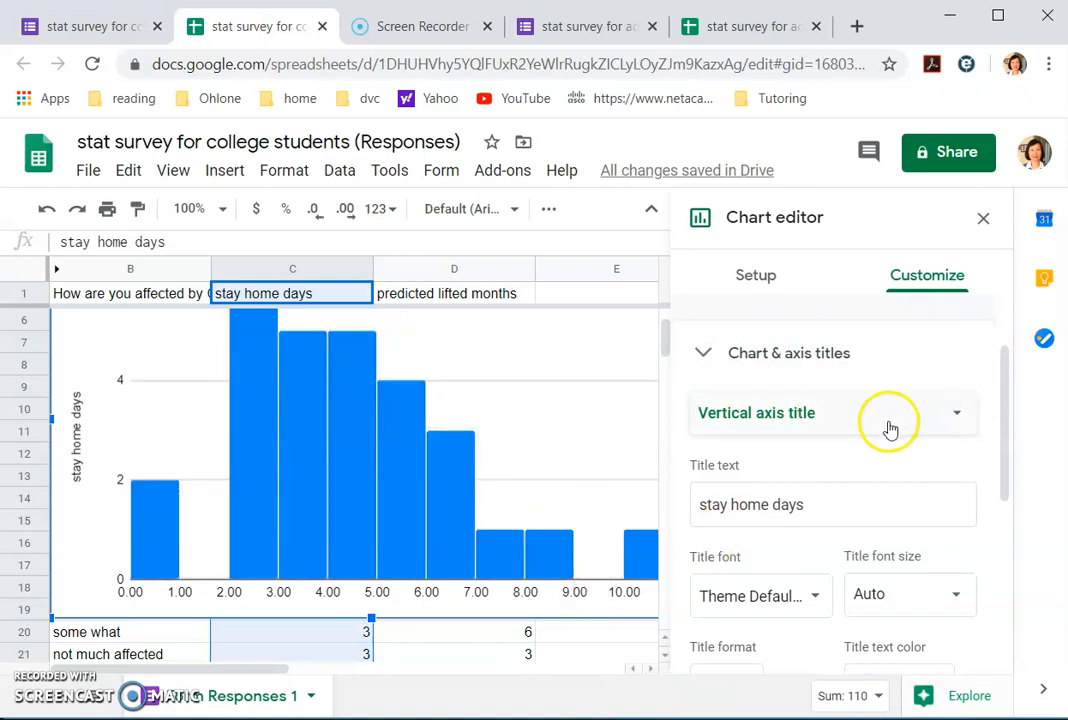
pyautogui.click(965, 418)
pyautogui.click(858, 414)
pyautogui.moveTo(816, 499); pyautogui.dragTo(676, 500)
pyautogui.write('Frequency')
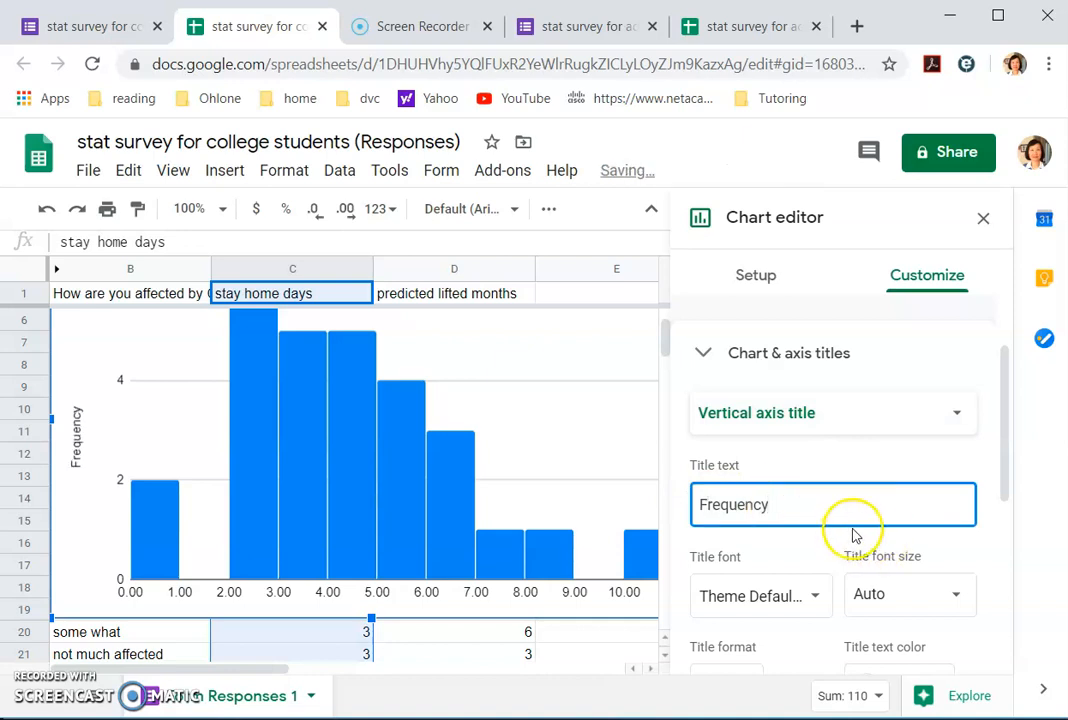
pyautogui.click(963, 596)
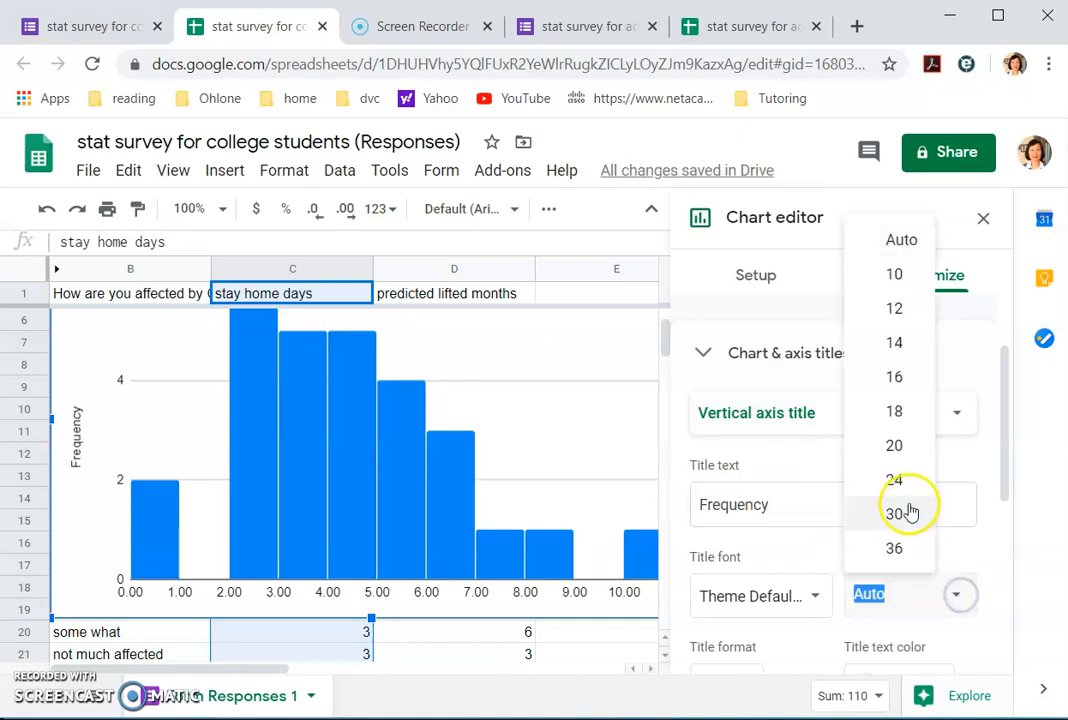
pyautogui.click(894, 446)
pyautogui.scroll(-2, 801, 403)
pyautogui.scroll(2, 846, 374)
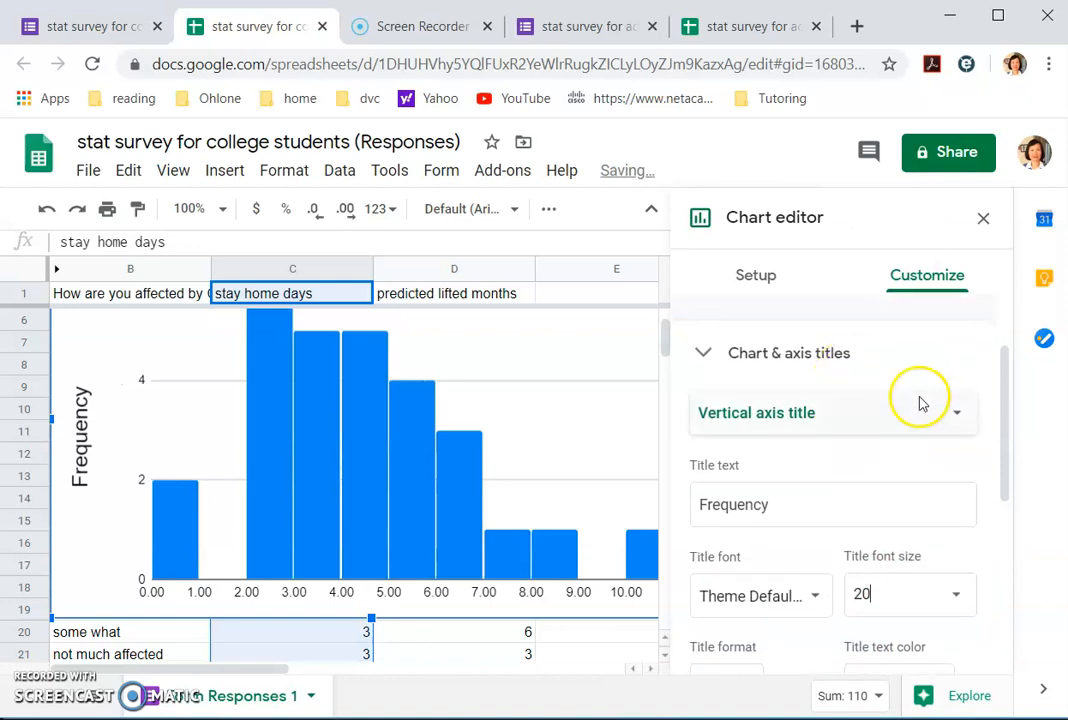
# Step: Enter 'Stay home time (days)' as the horizontal axis title
pyautogui.click(950, 415)
pyautogui.click(843, 375)
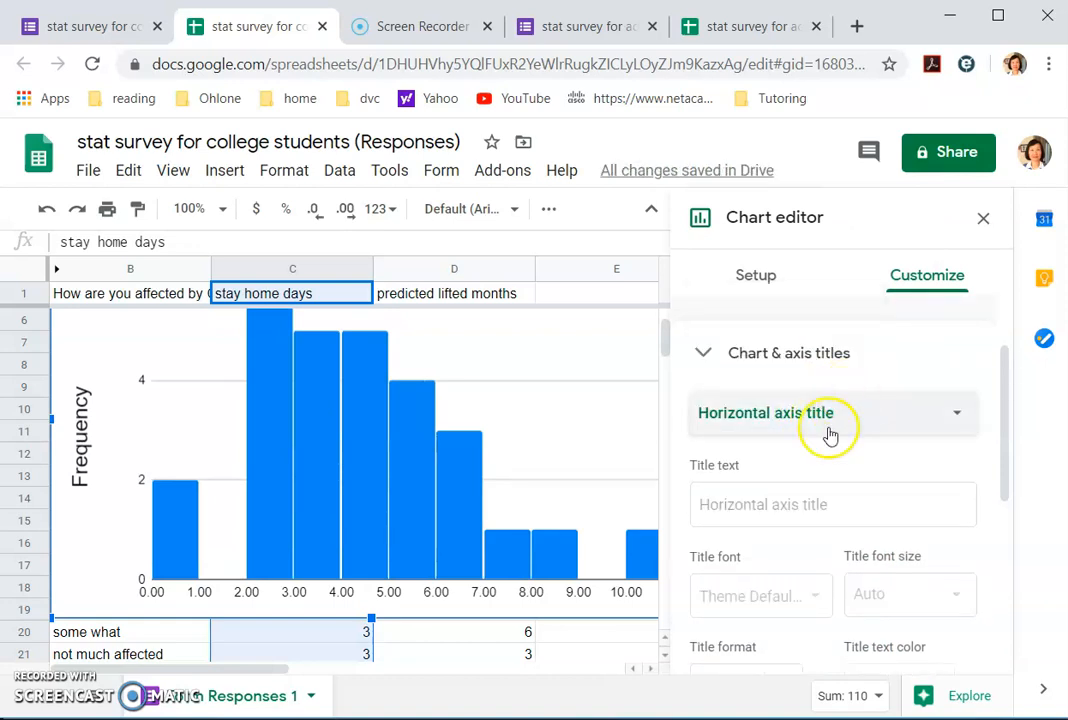
pyautogui.click(776, 502)
pyautogui.write('Stay home time (days')
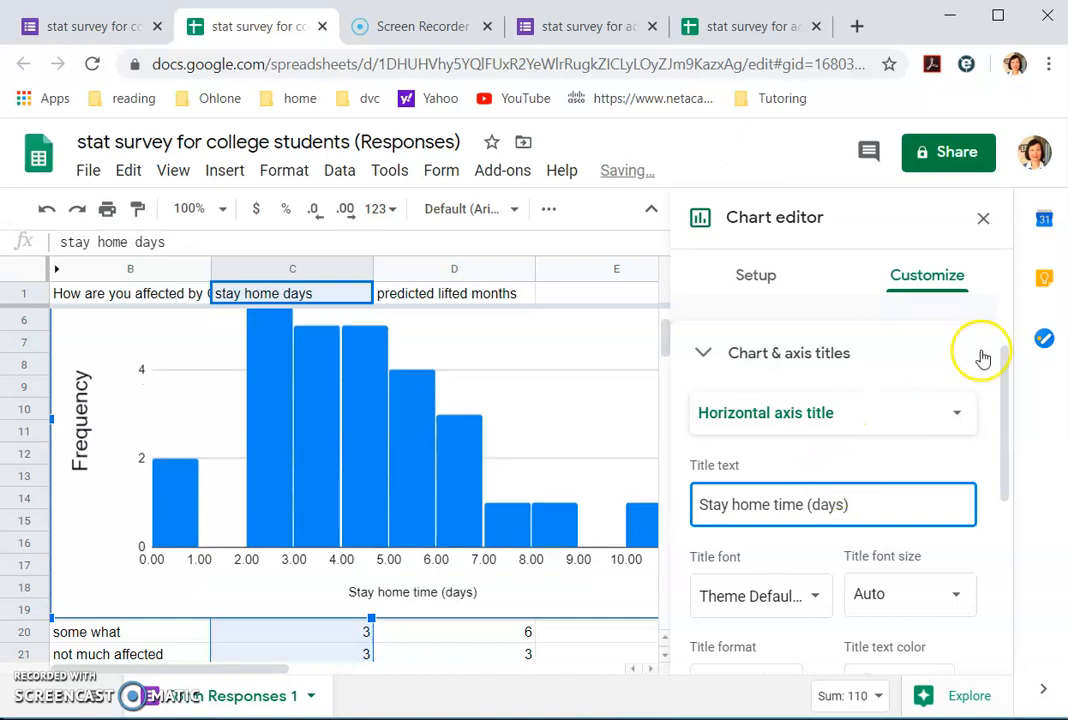
pyautogui.scroll(2, 918, 398)
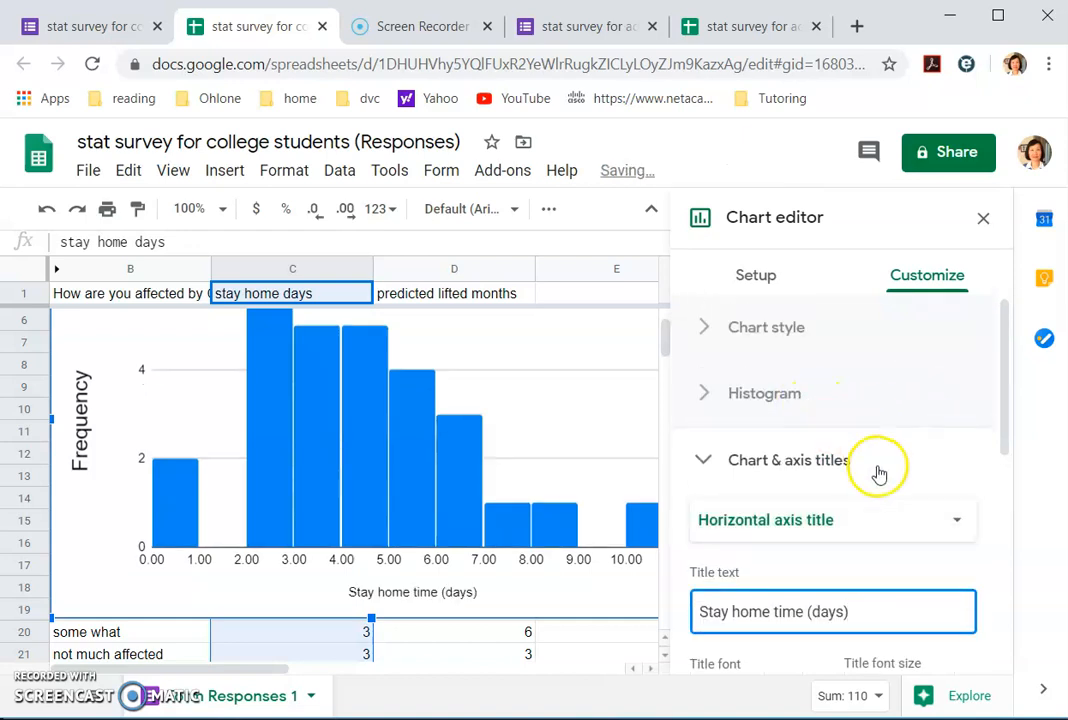
# Step: Set the chart title to 'Histogram of stay home days for college students'
pyautogui.click(816, 457)
pyautogui.click(817, 457)
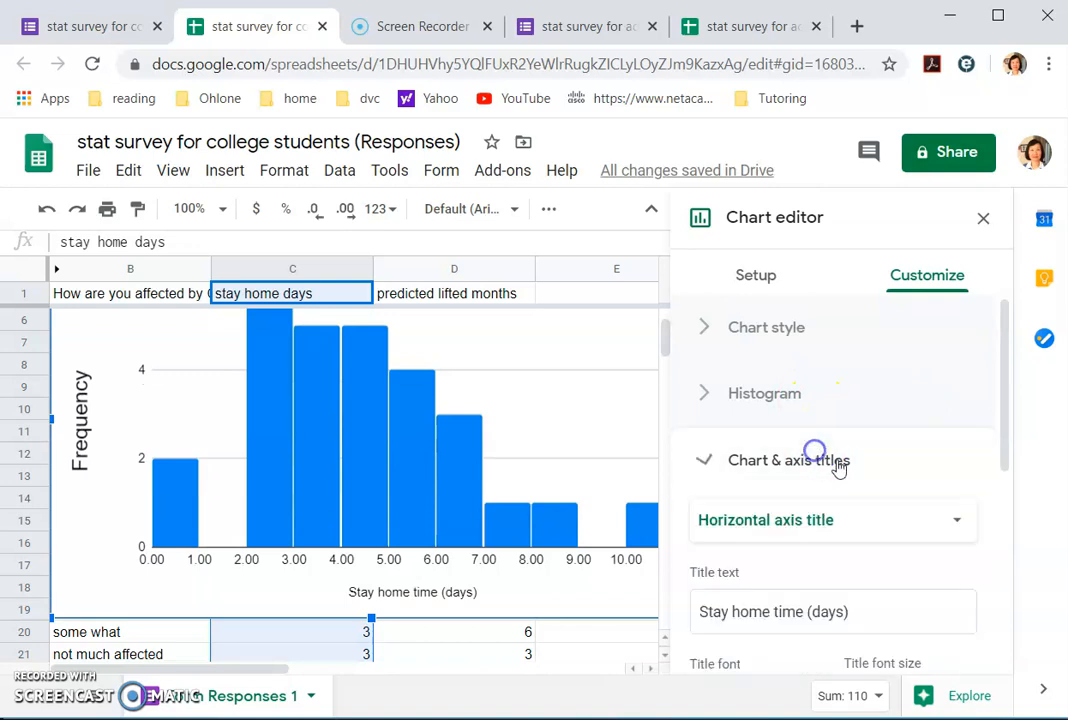
pyautogui.click(953, 521)
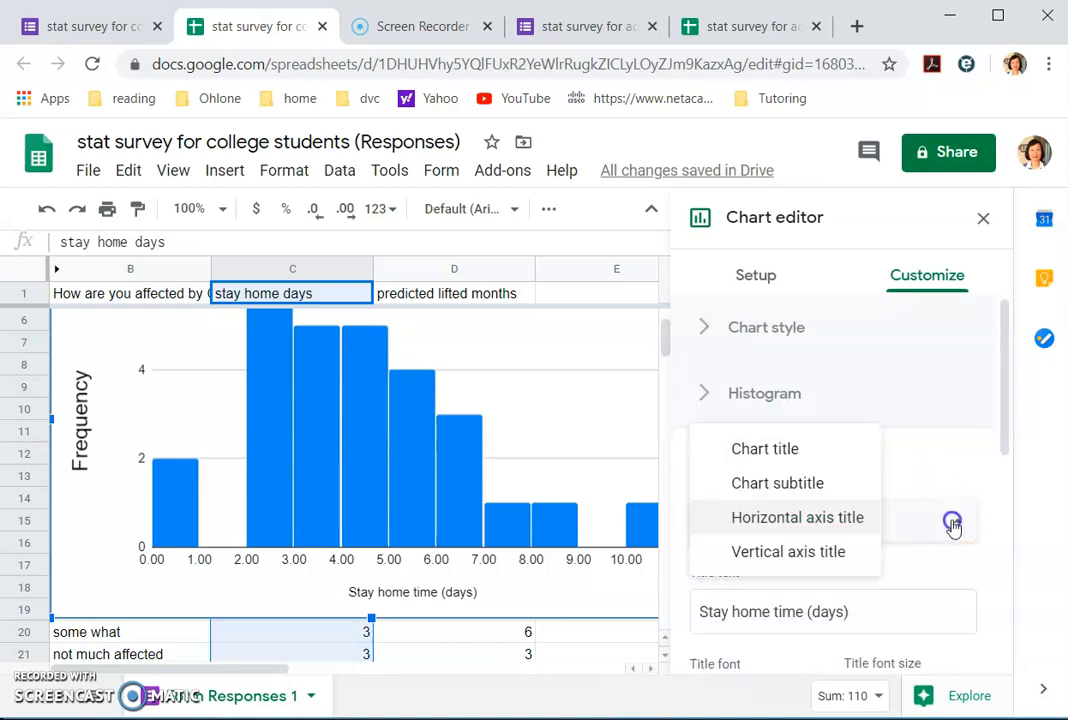
pyautogui.click(786, 452)
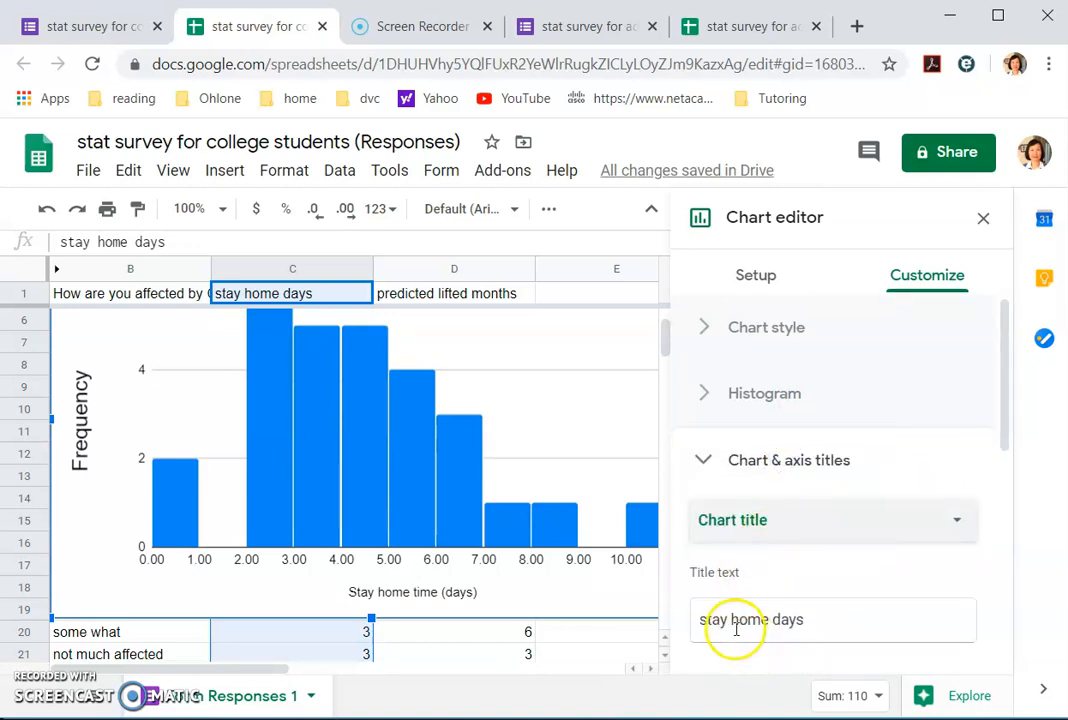
pyautogui.click(700, 620)
pyautogui.write('Histogram of')
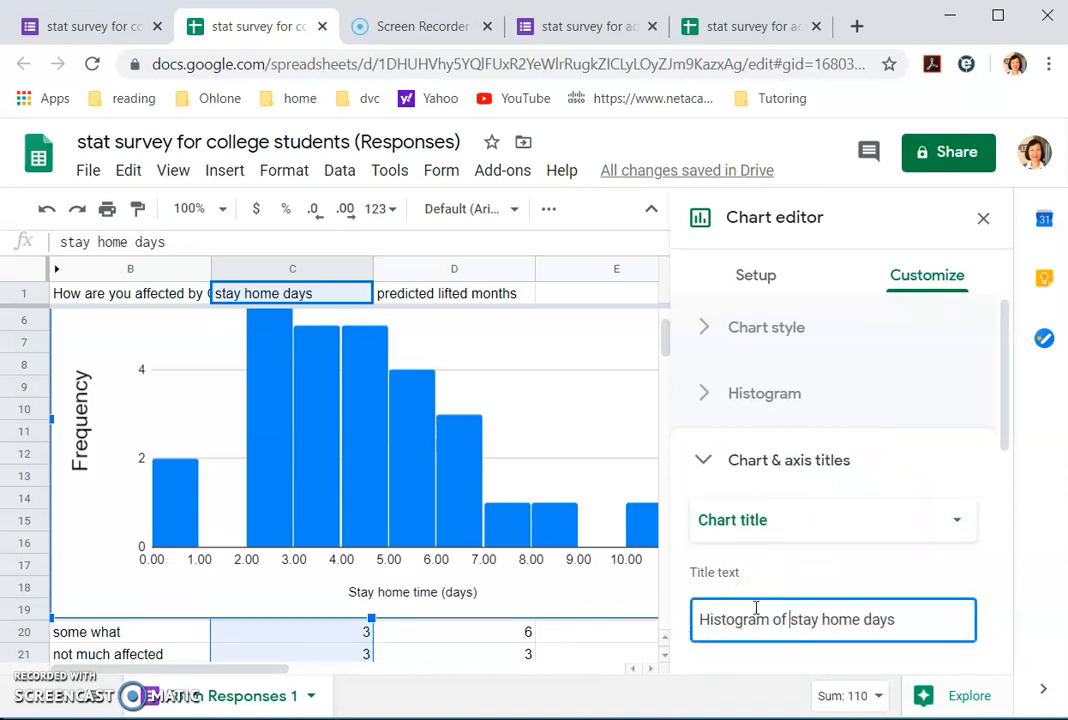
pyautogui.click(865, 607)
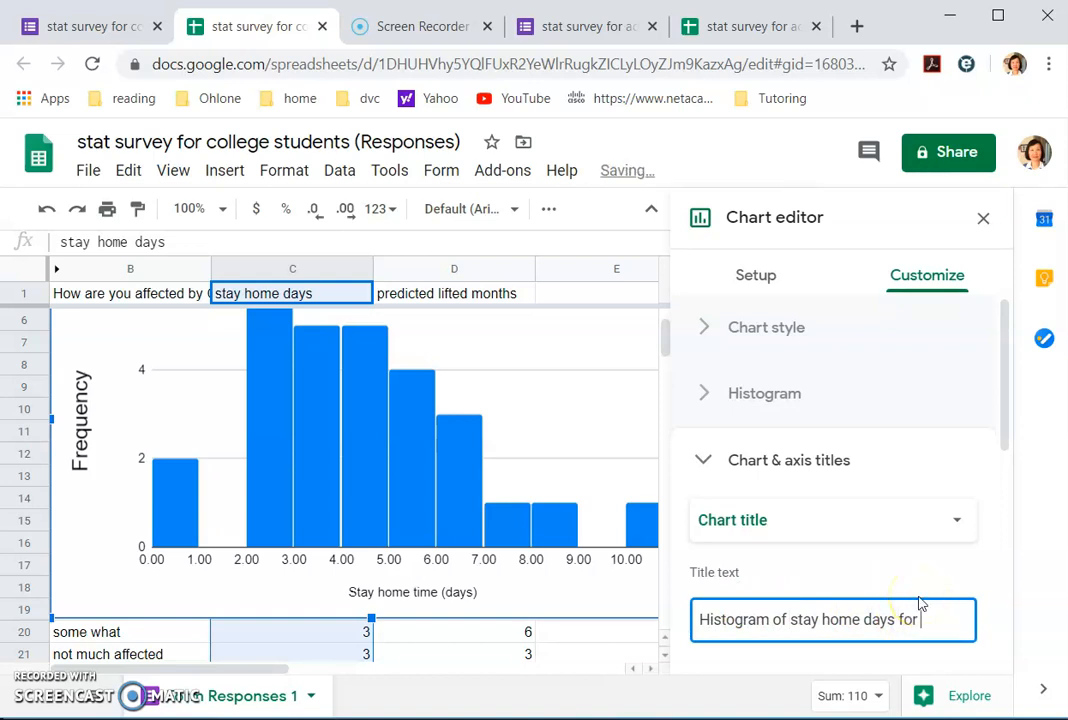
pyautogui.write('e students')
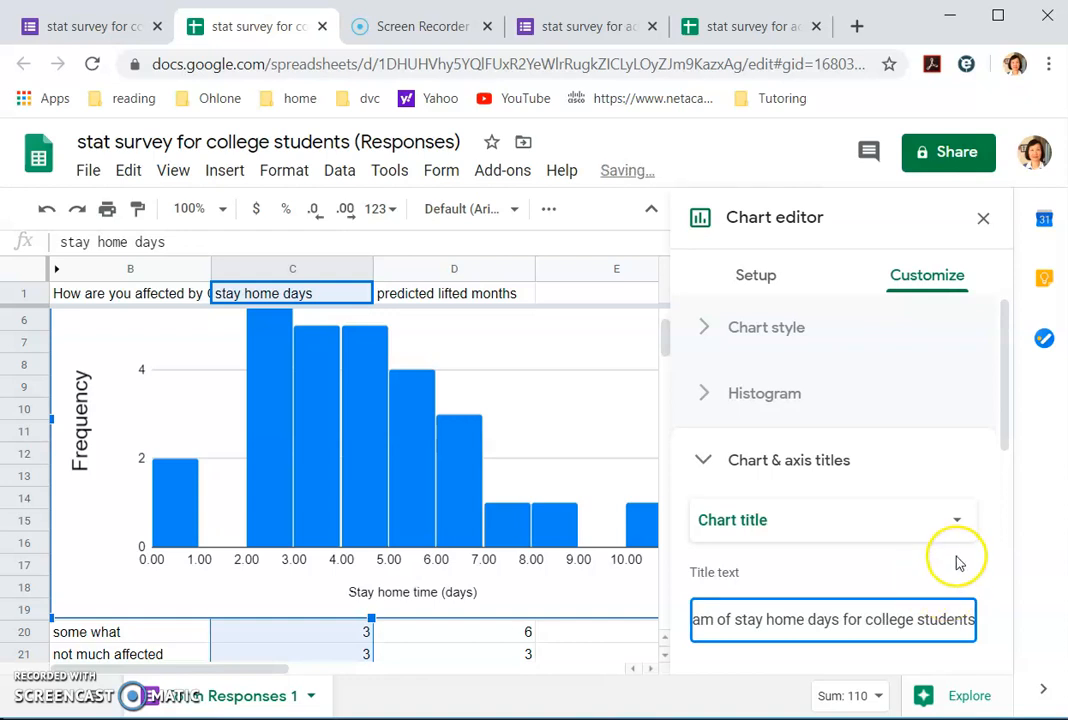
pyautogui.scroll(-3, 955, 563)
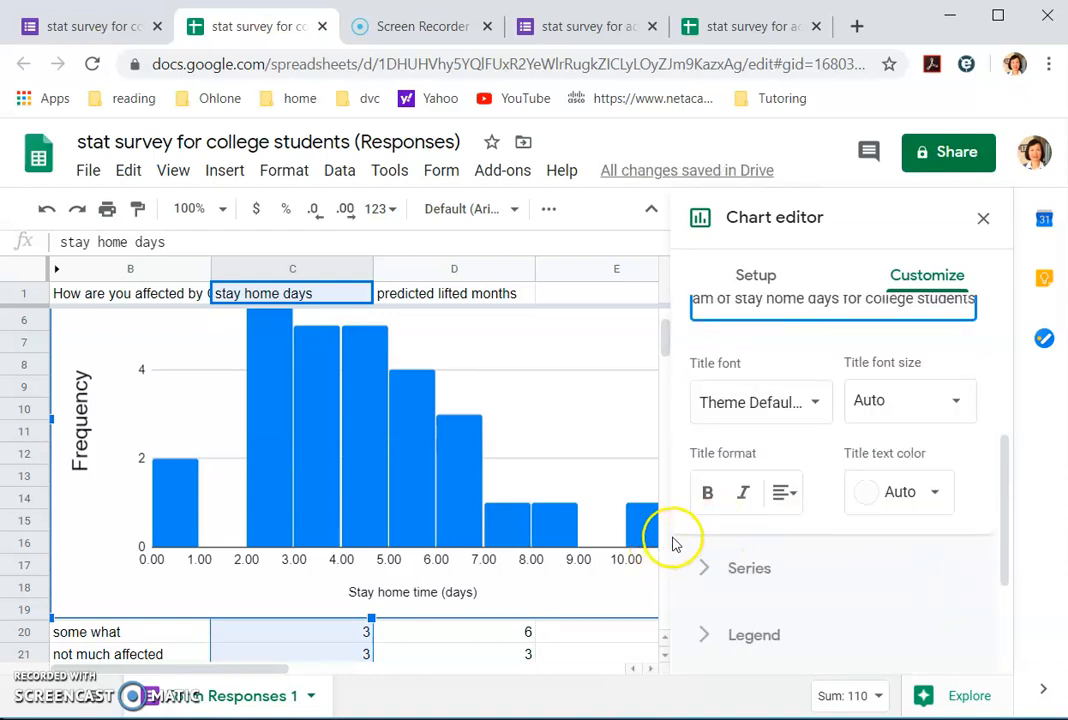
pyautogui.scroll(2, 823, 468)
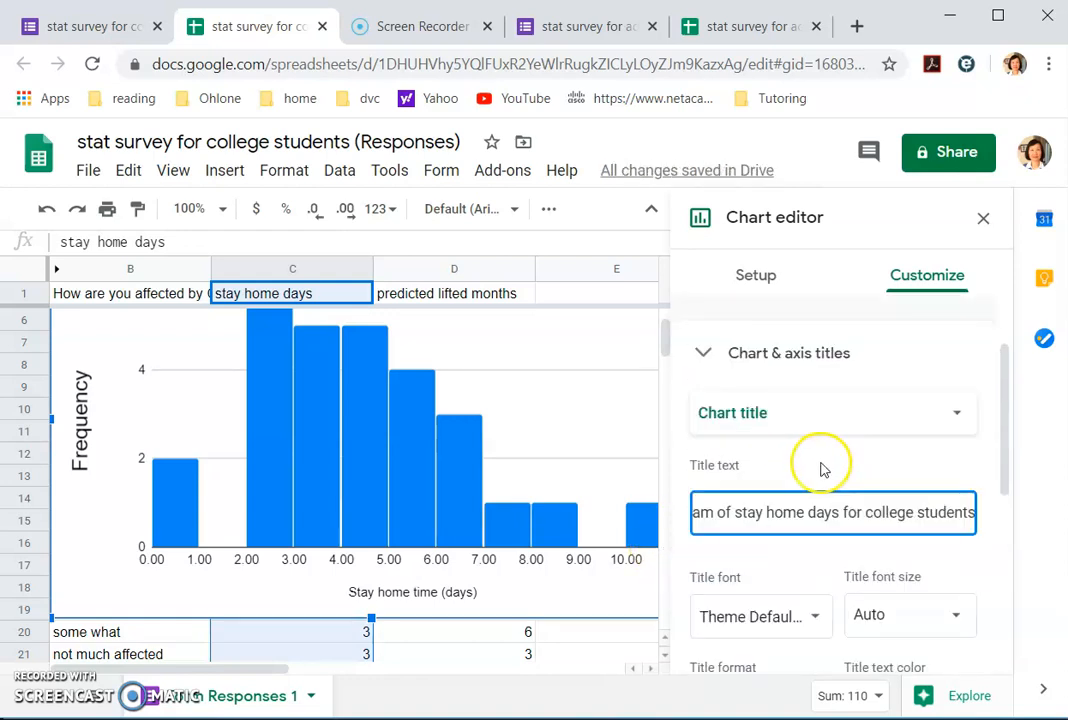
# Step: Make the horizontal axis title font size 20 and close the Chart editor
pyautogui.click(960, 418)
pyautogui.click(835, 480)
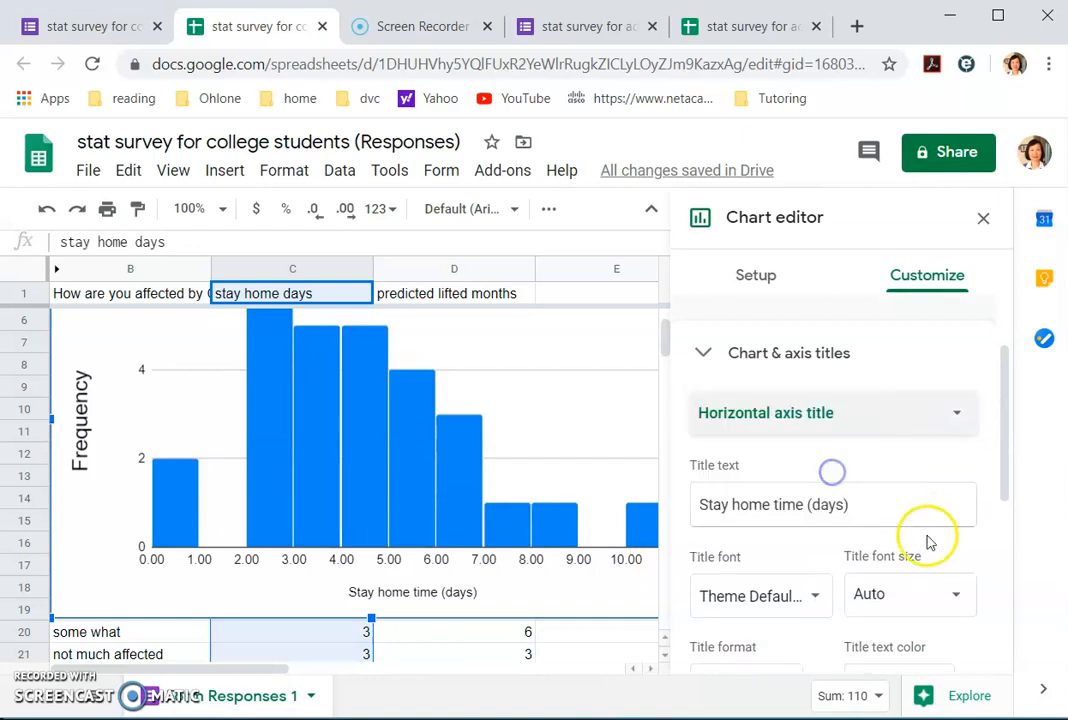
pyautogui.click(949, 592)
pyautogui.click(906, 450)
pyautogui.scroll(-3, 834, 543)
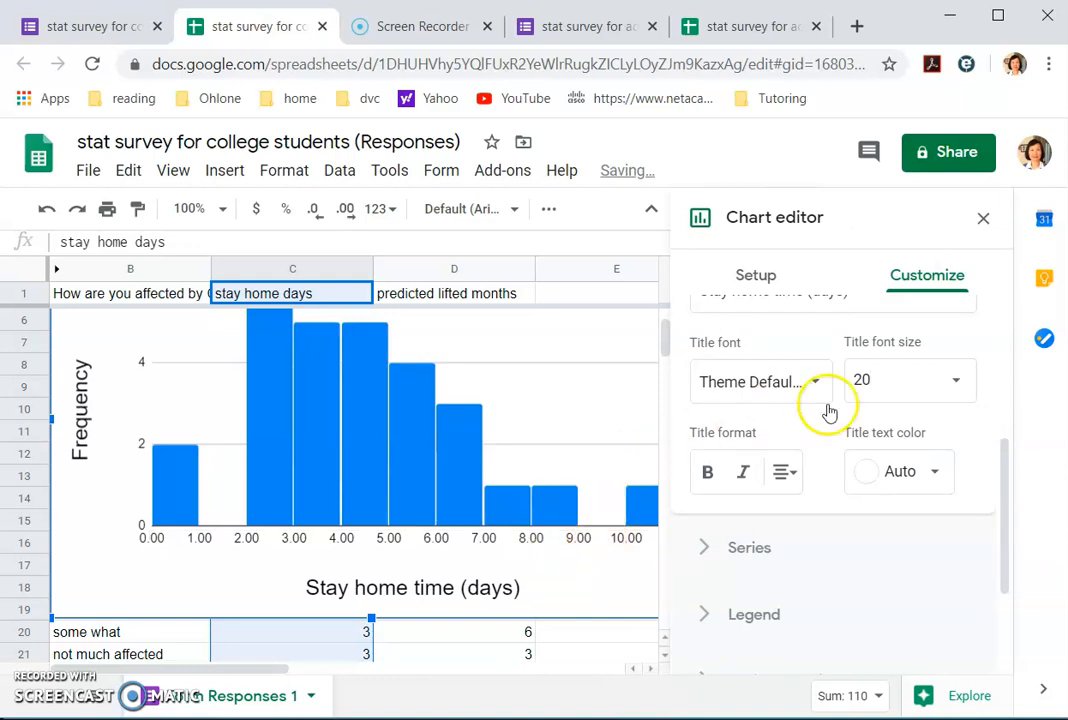
pyautogui.click(983, 218)
pyautogui.scroll(2, 580, 410)
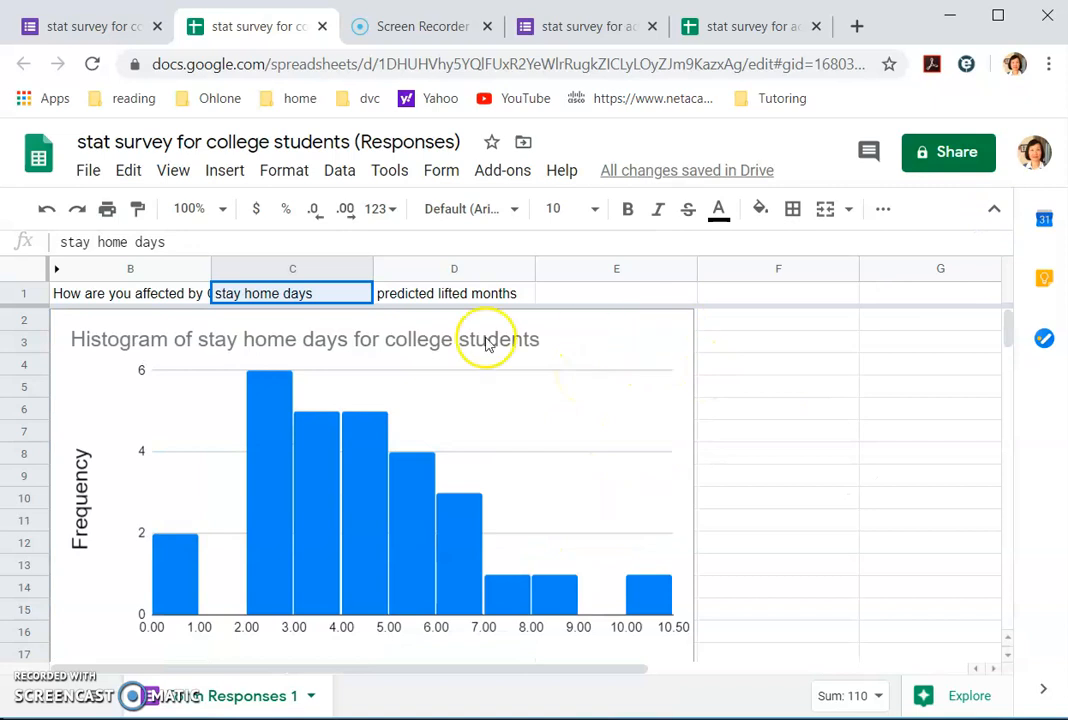
# Step: Select the histogram and drag it to shrink it slightly and shift it right over the data
pyautogui.click(546, 401)
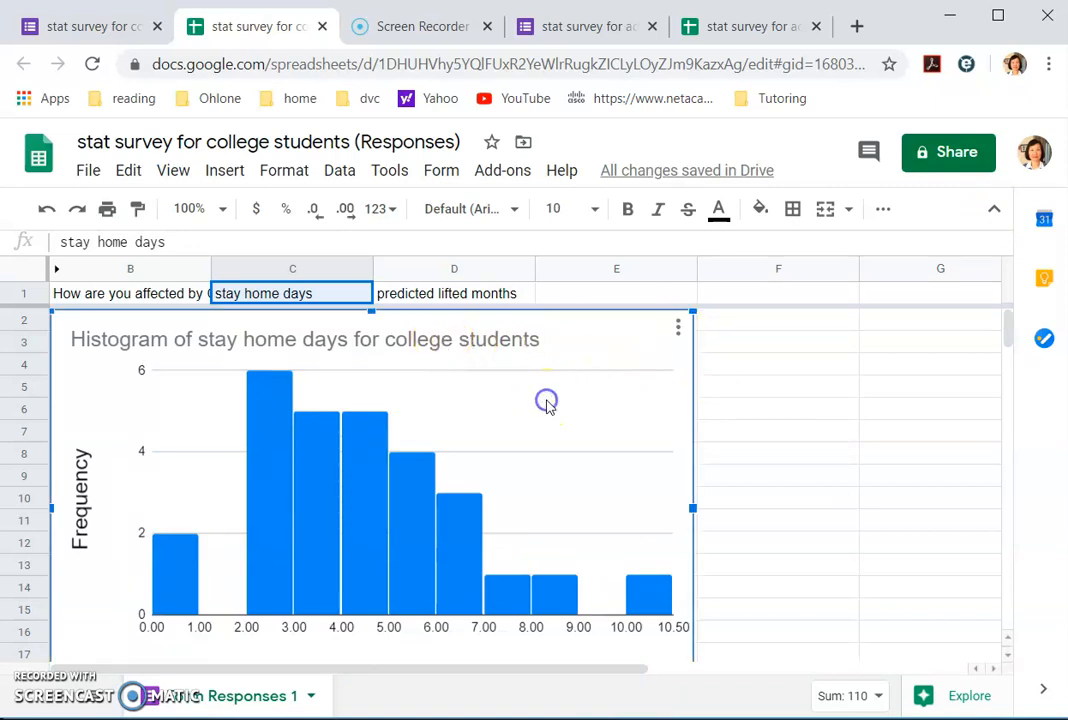
pyautogui.click(678, 328)
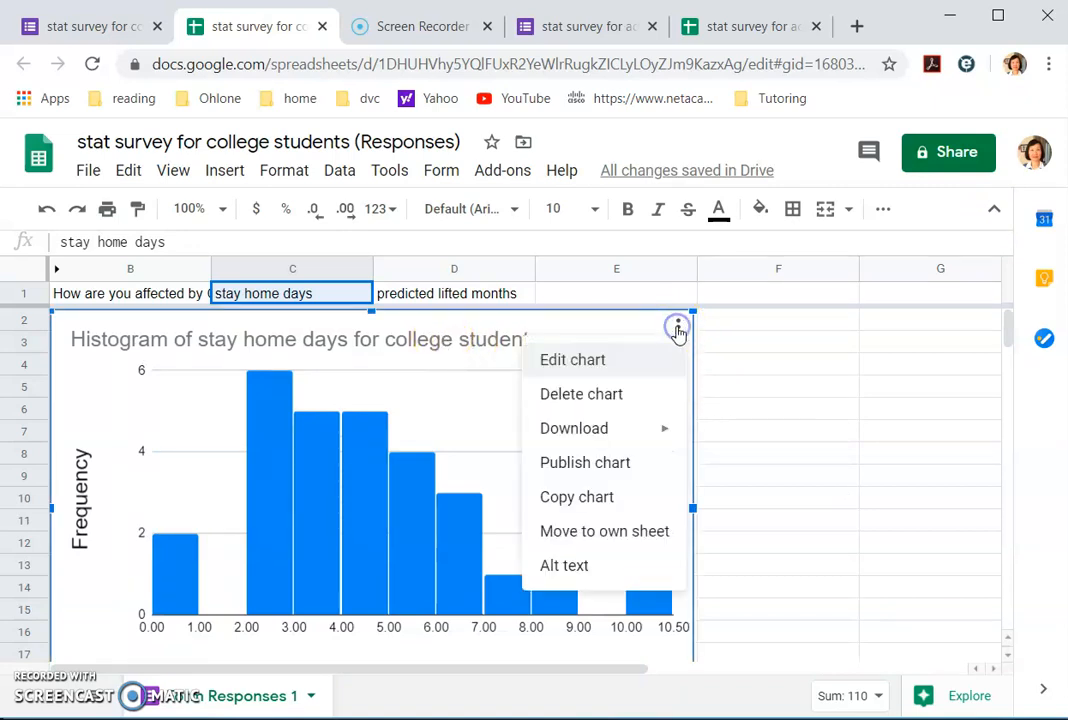
pyautogui.click(477, 390)
pyautogui.moveTo(693, 314); pyautogui.dragTo(703, 355)
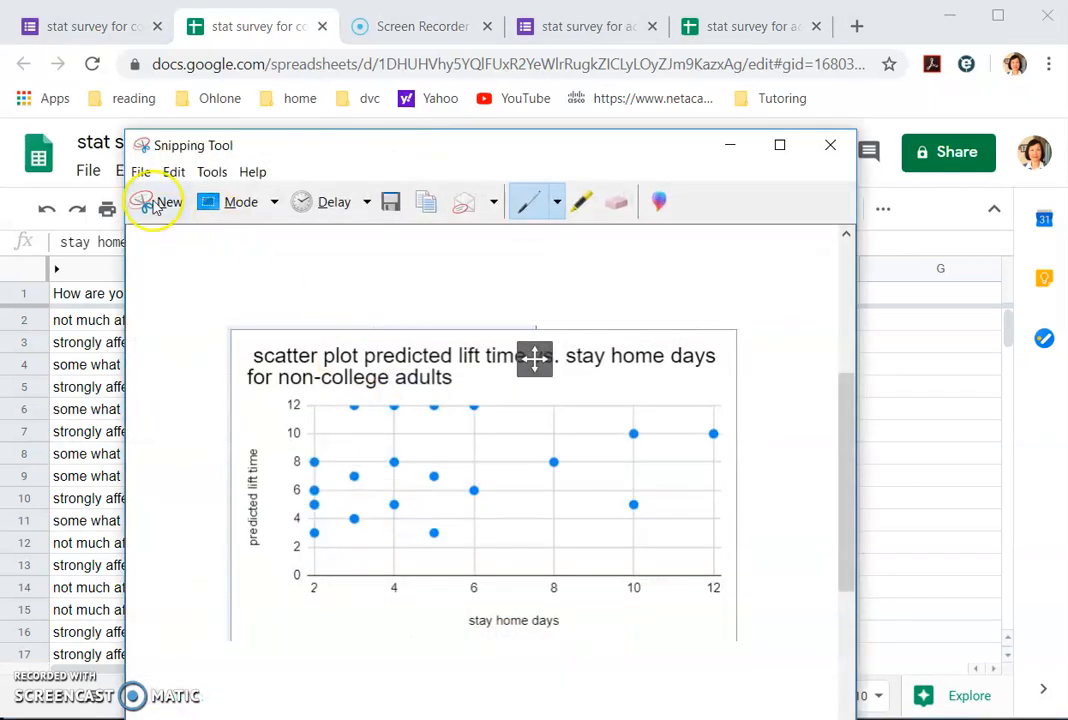
# Step: Snip the titled histogram chart in Snipping Tool and copy the snip to the clipboard
pyautogui.click(158, 201)
pyautogui.moveTo(206, 324); pyautogui.dragTo(750, 672)
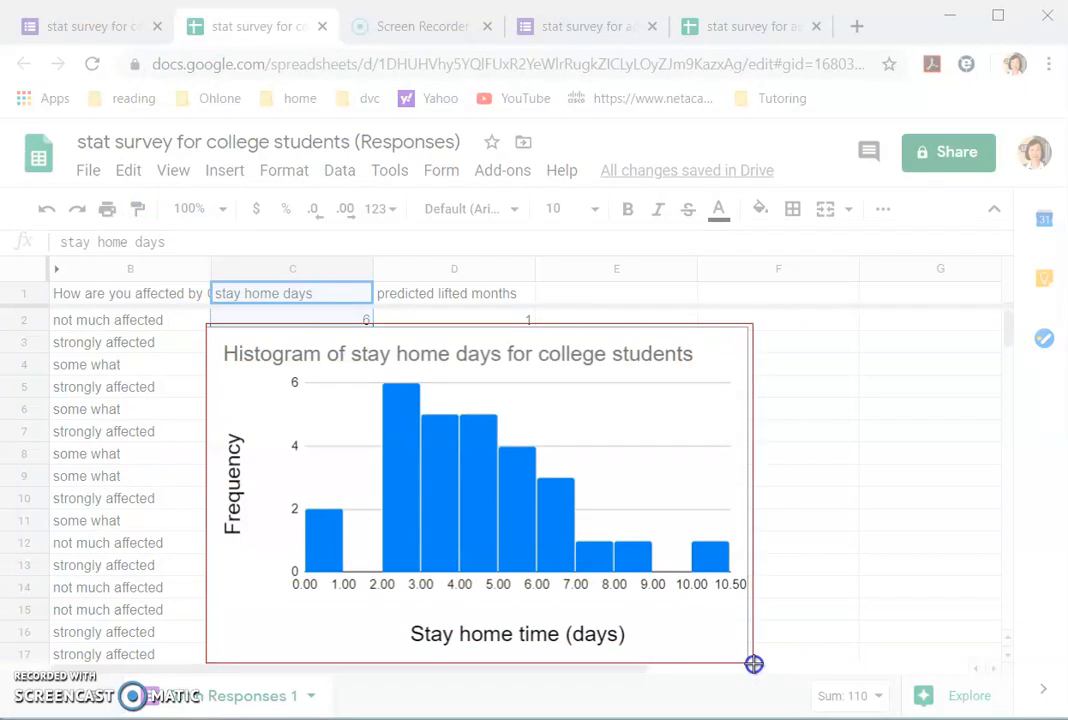
pyautogui.moveTo(754, 664); pyautogui.dragTo(754, 664)
pyautogui.click(153, 143)
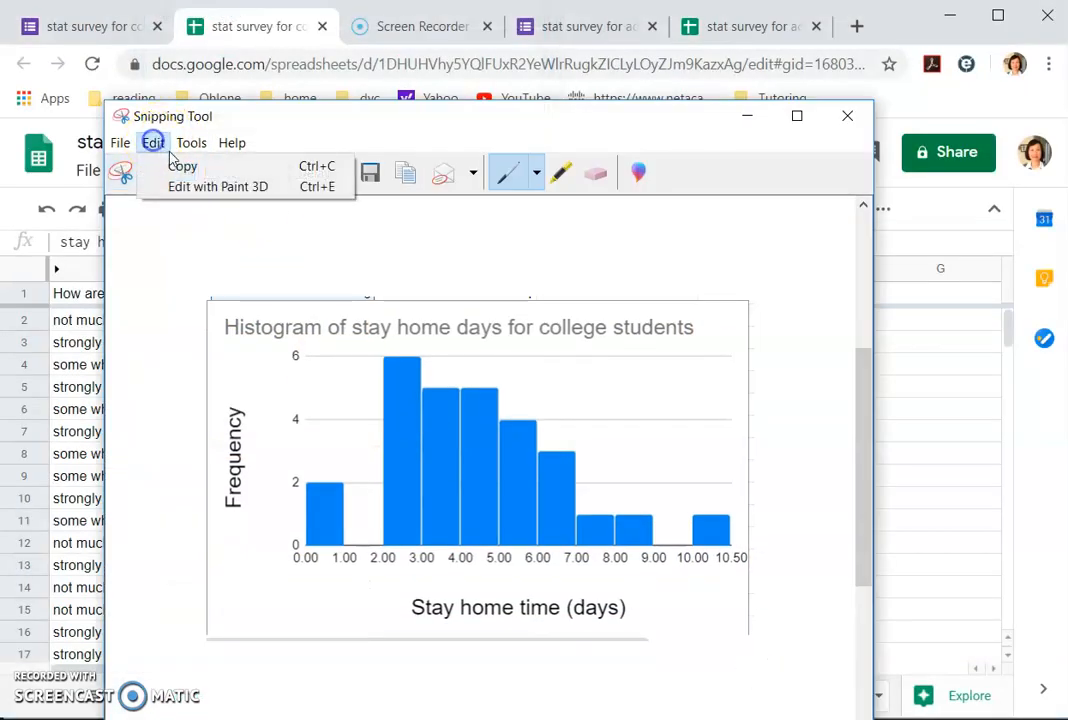
pyautogui.click(157, 166)
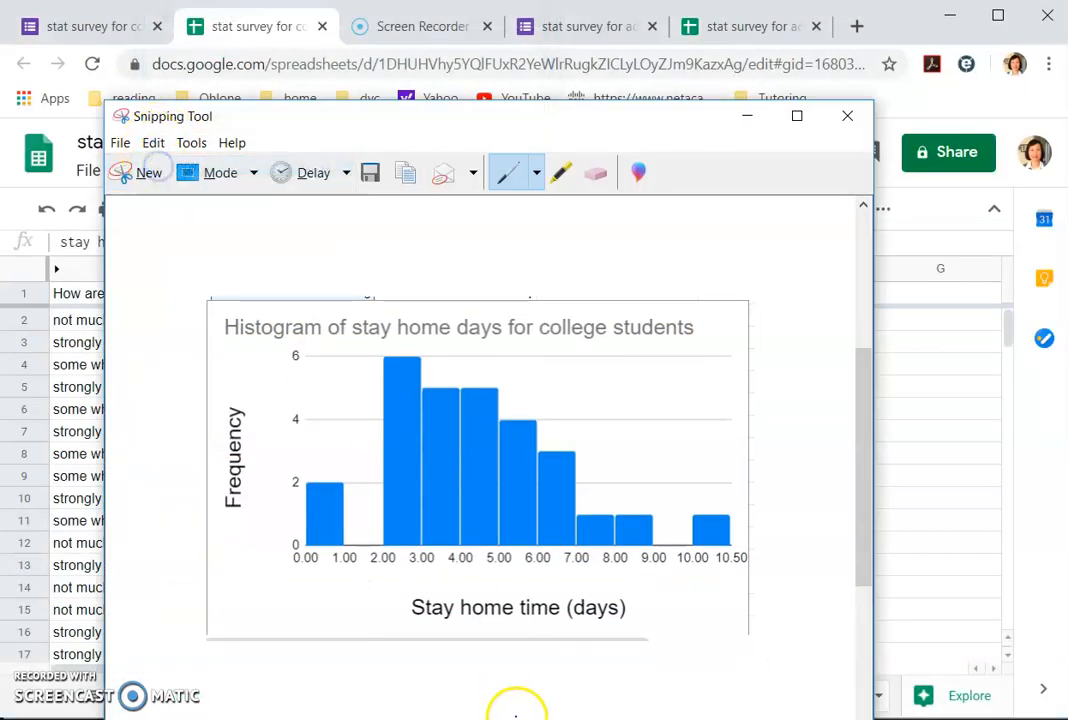
pyautogui.click(640, 718)
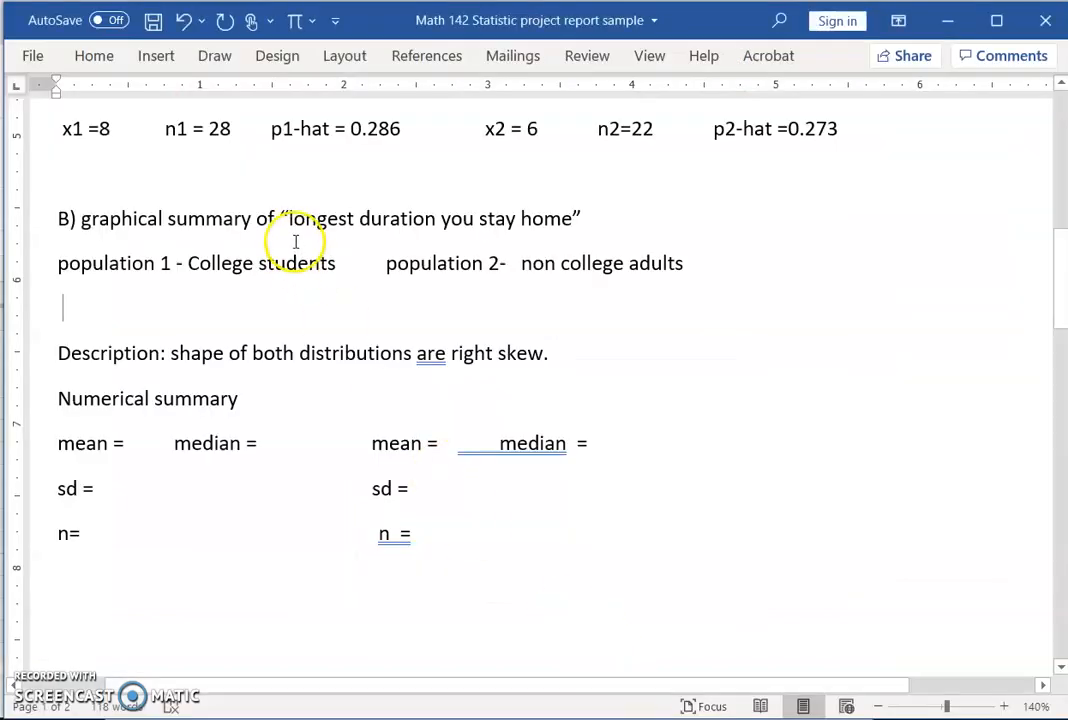
# Step: Paste the histogram under 'population 1 - College students' and shrink it to about quarter-page width
pyautogui.rightClick(92, 311)
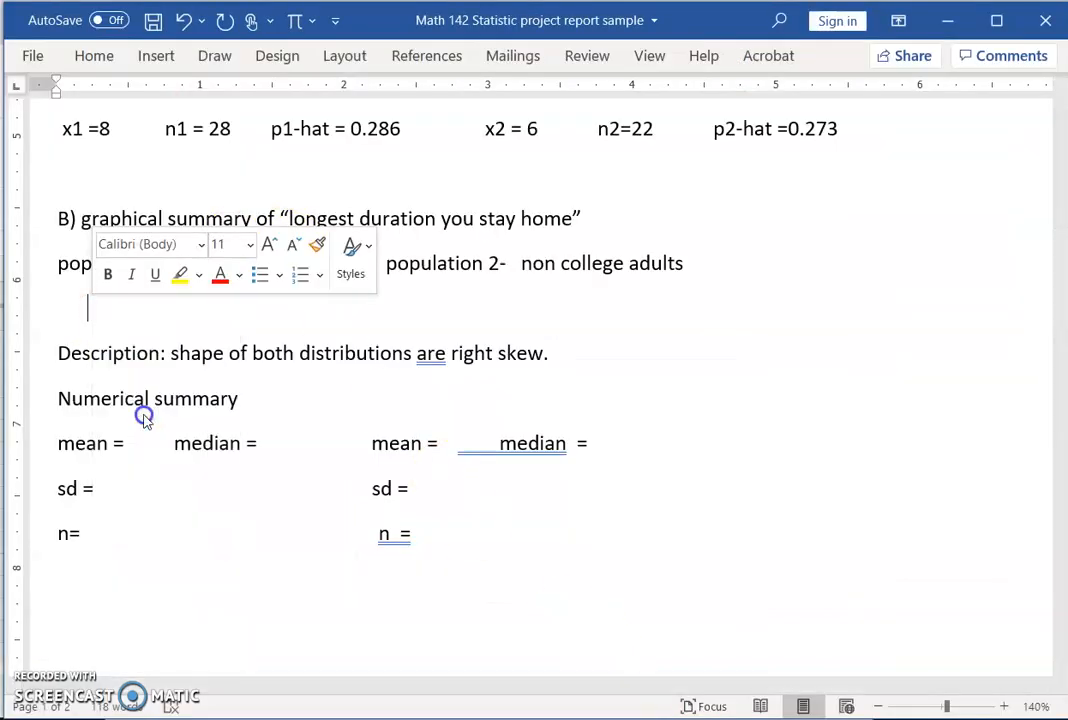
pyautogui.click(143, 424)
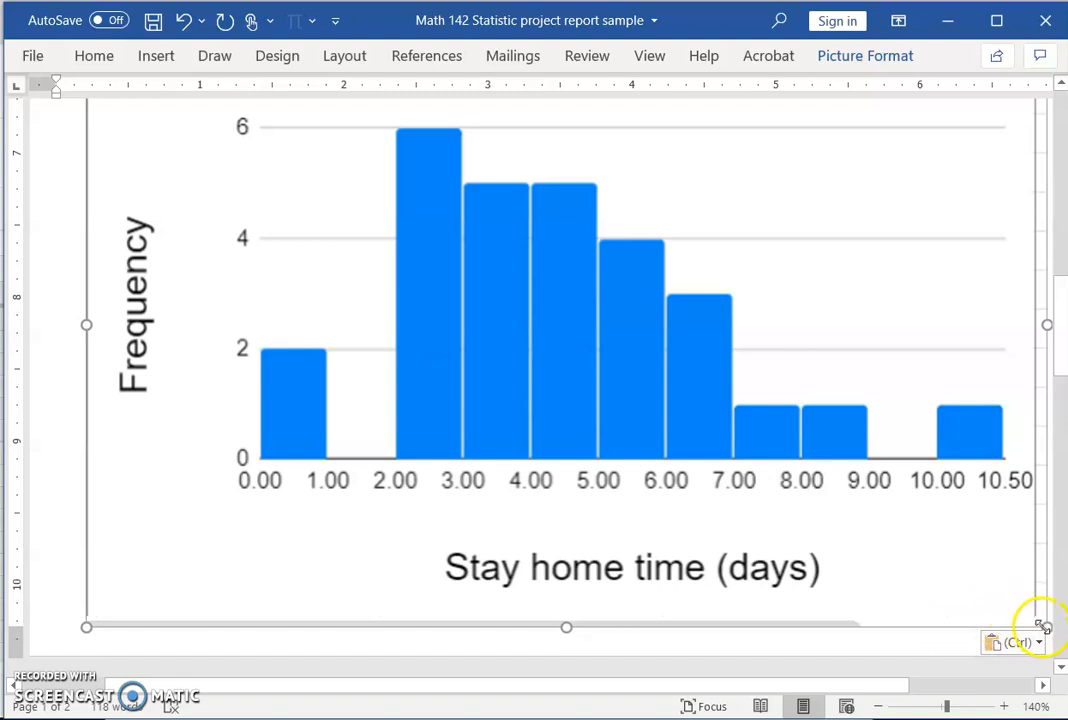
pyautogui.moveTo(1030, 620); pyautogui.dragTo(250, 259)
pyautogui.scroll(3, 639, 300)
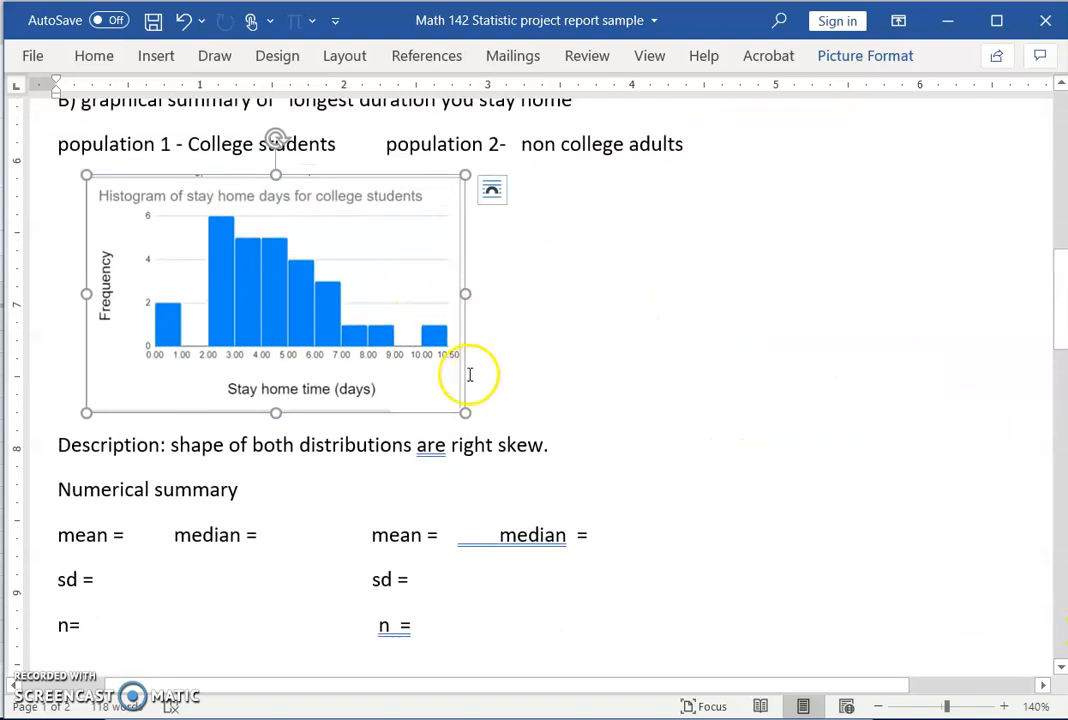
pyautogui.moveTo(463, 413); pyautogui.dragTo(356, 341)
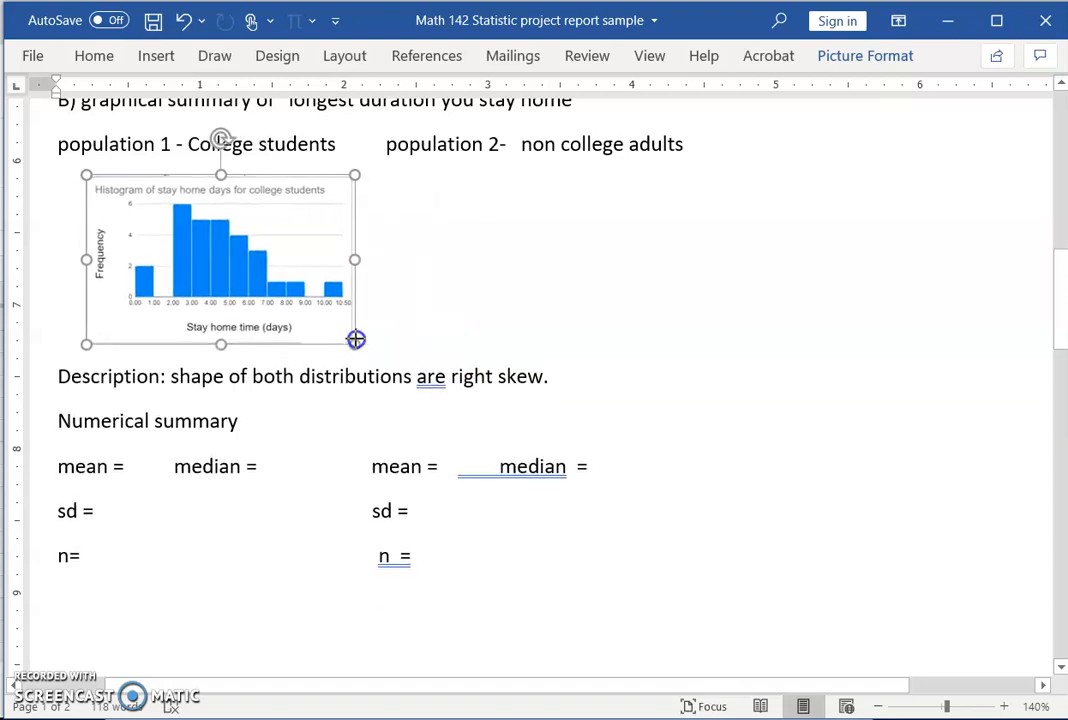
pyautogui.click(420, 316)
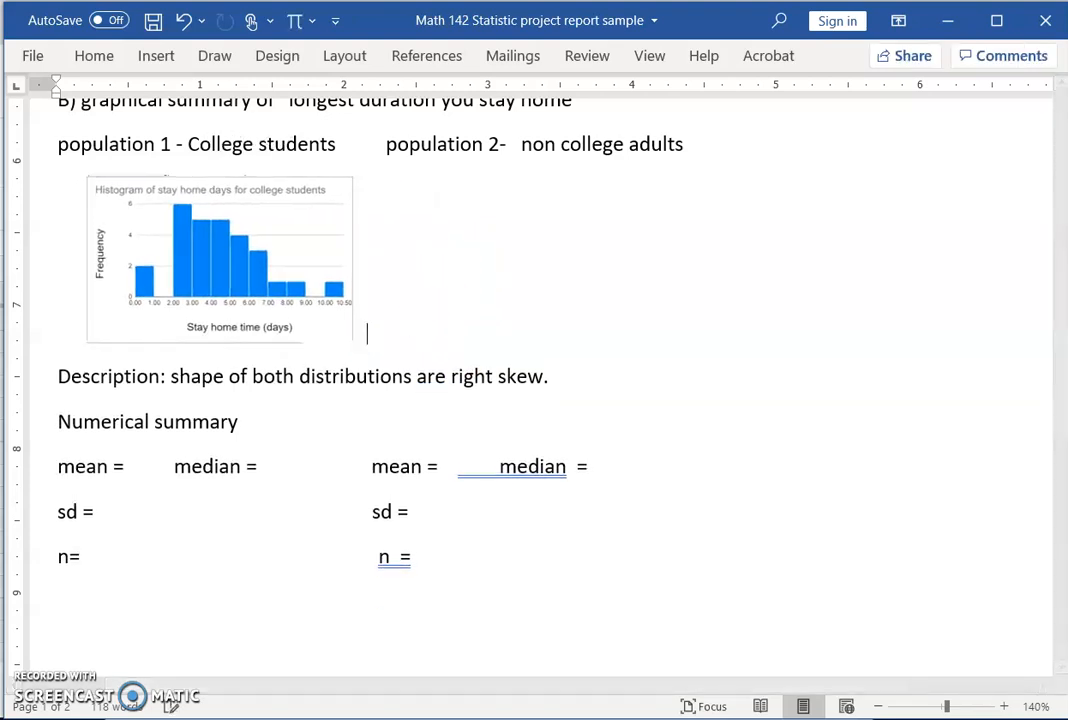
# Step: Minimize Word and Snipping Tool, review the adult form's 22 responses, then open the adults spreadsheet
pyautogui.click(947, 21)
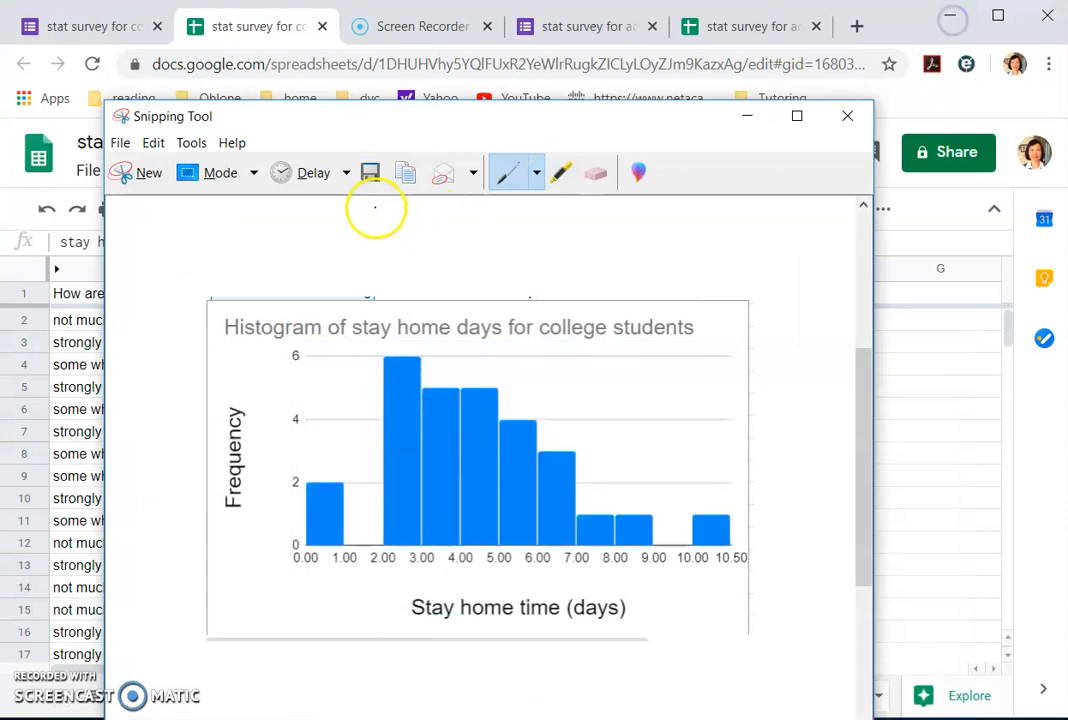
pyautogui.click(748, 117)
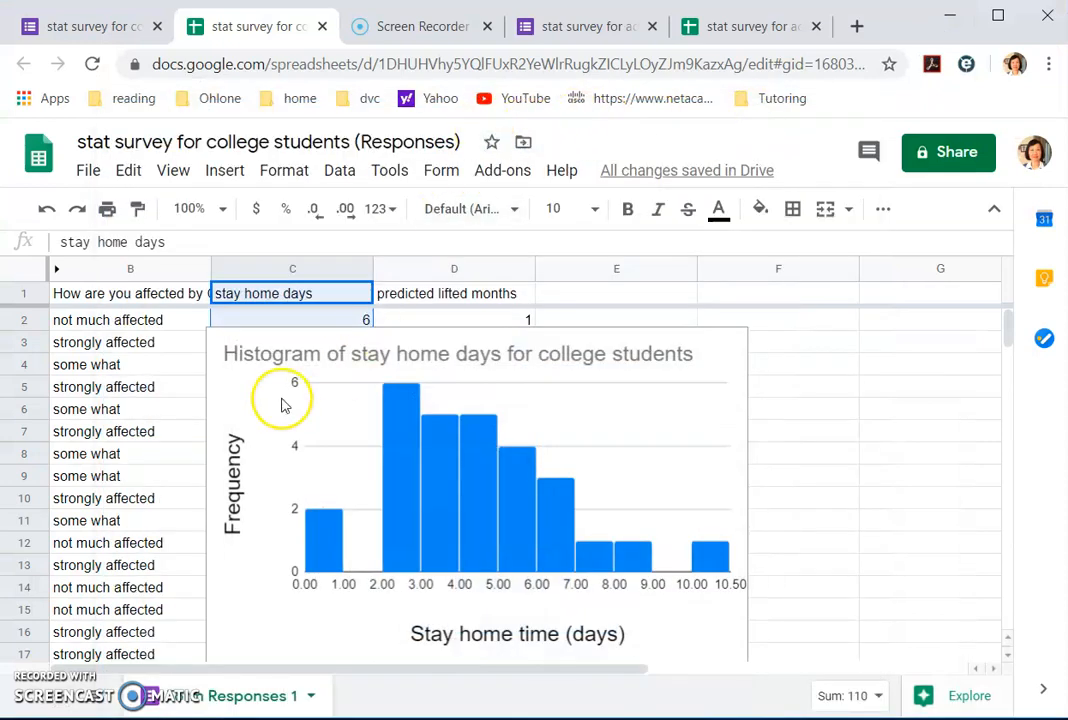
pyautogui.click(590, 27)
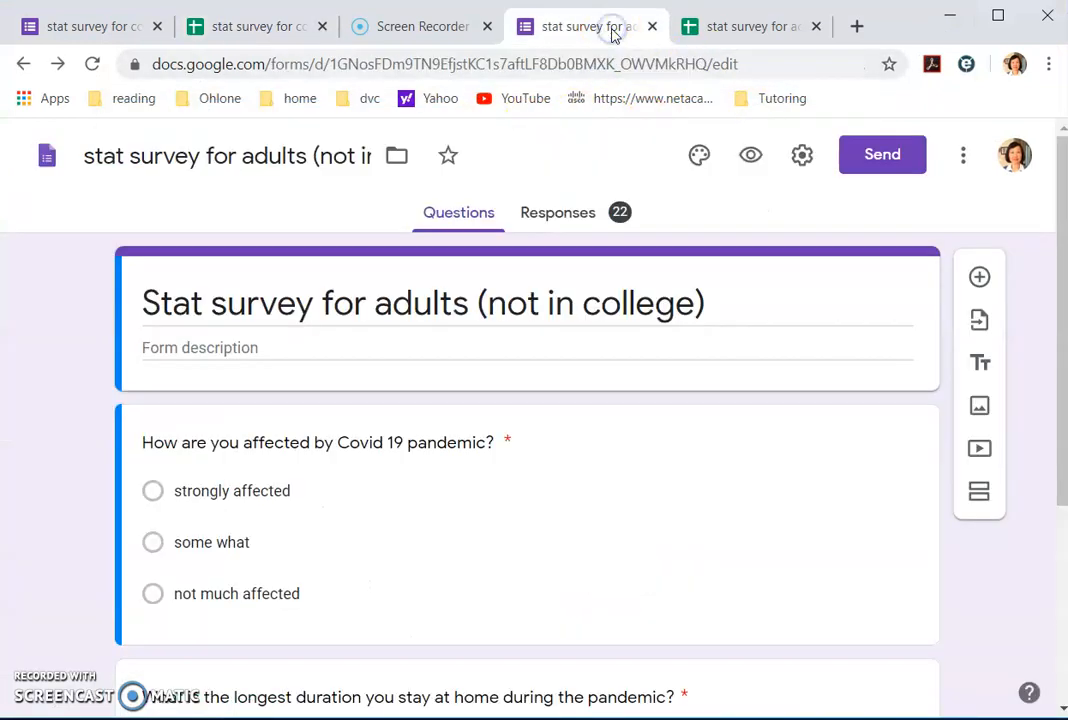
pyautogui.click(540, 218)
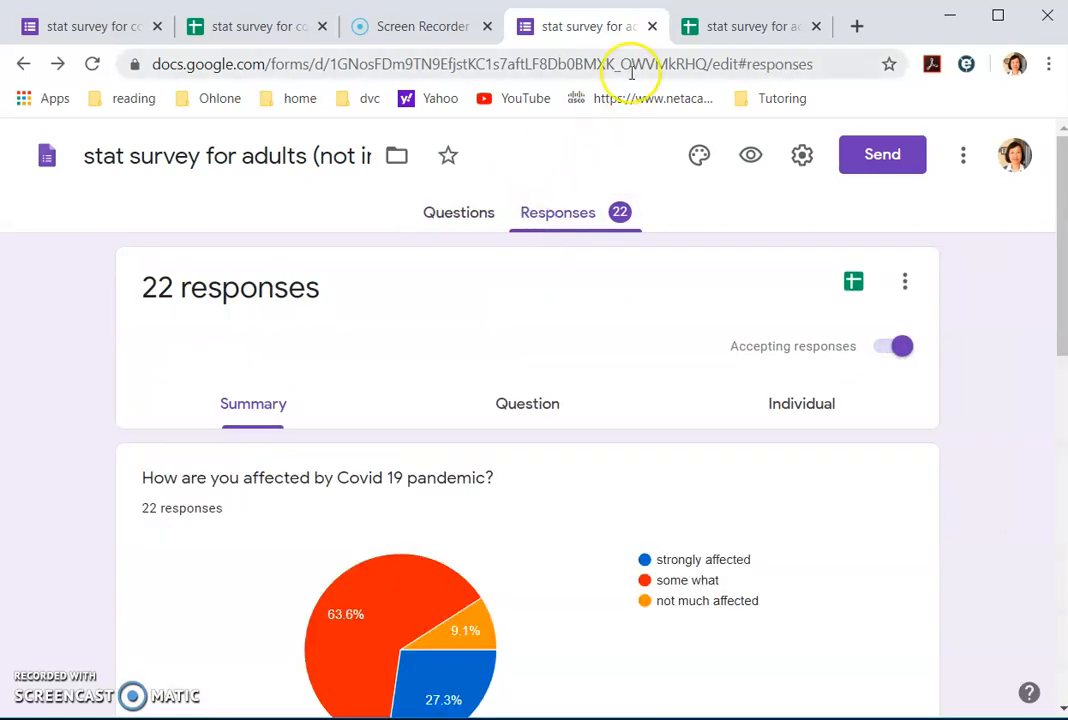
pyautogui.click(725, 30)
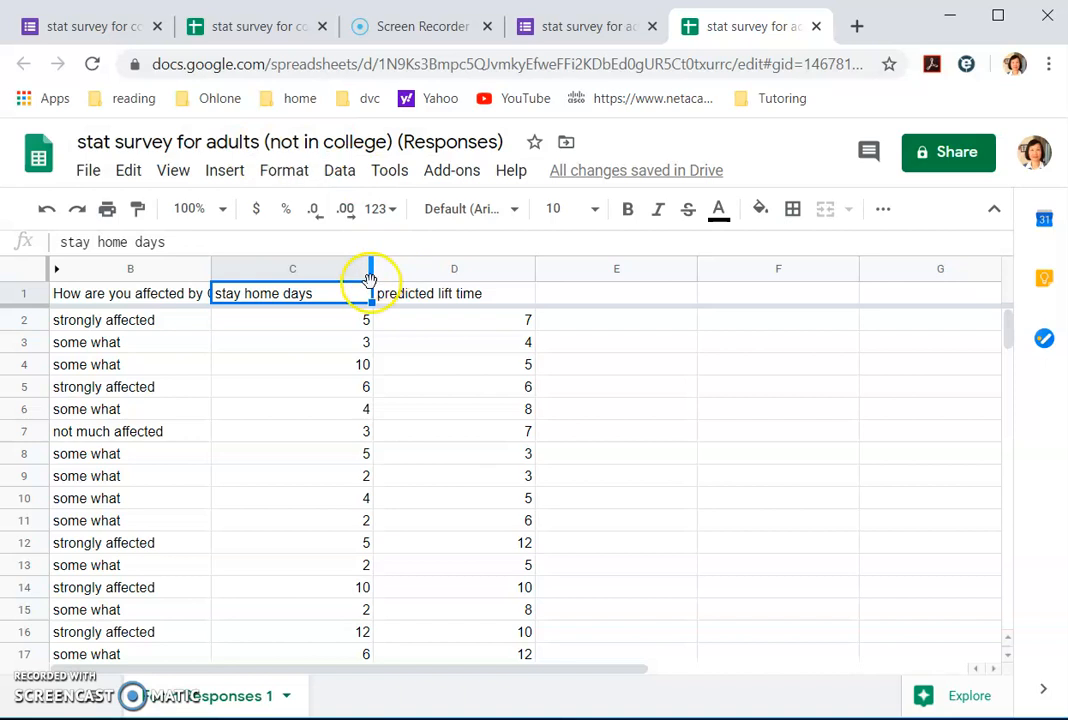
pyautogui.click(306, 321)
pyautogui.moveTo(320, 300); pyautogui.dragTo(341, 586)
pyautogui.scroll(3, 455, 465)
pyautogui.scroll(1, 455, 465)
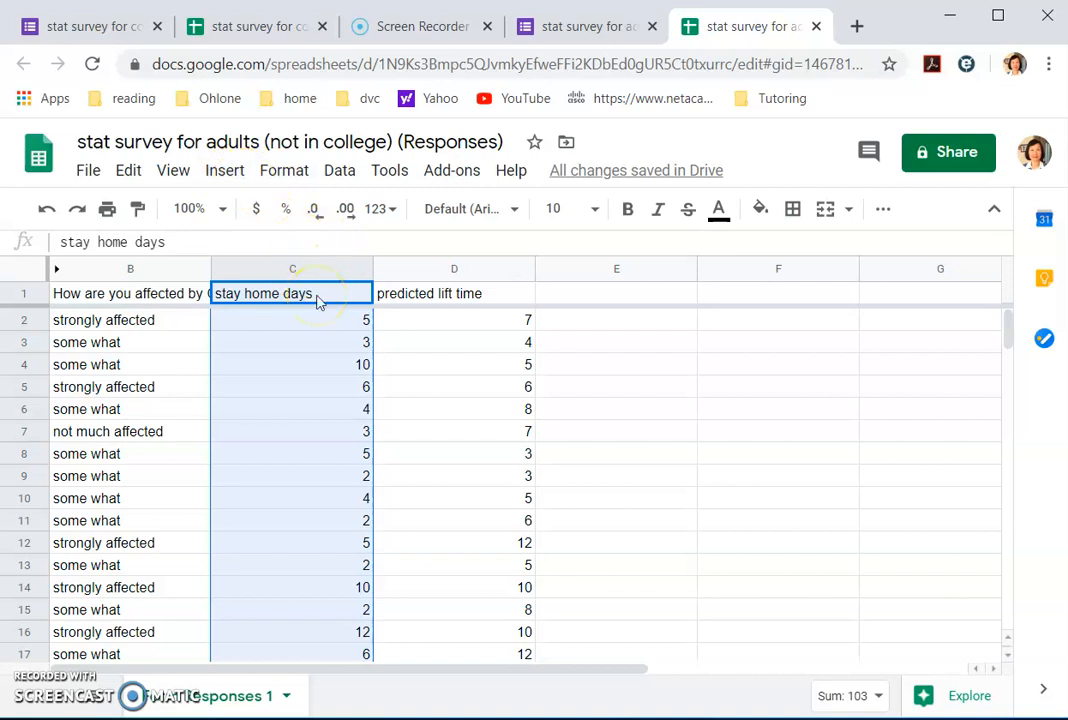
pyautogui.click(226, 171)
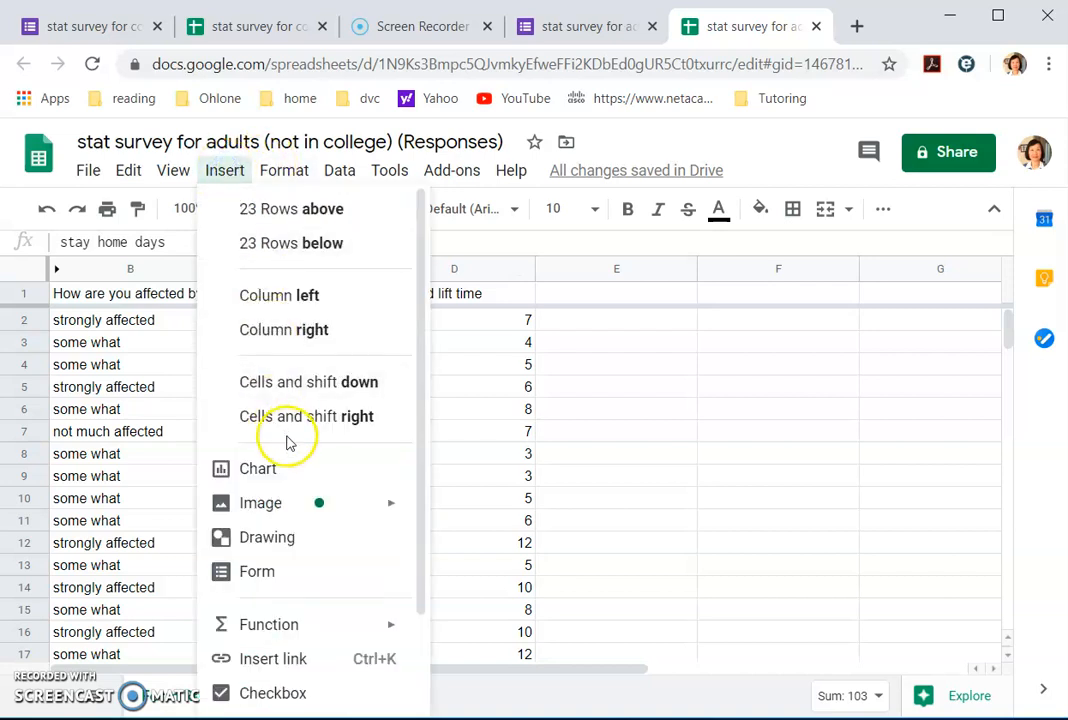
pyautogui.click(289, 472)
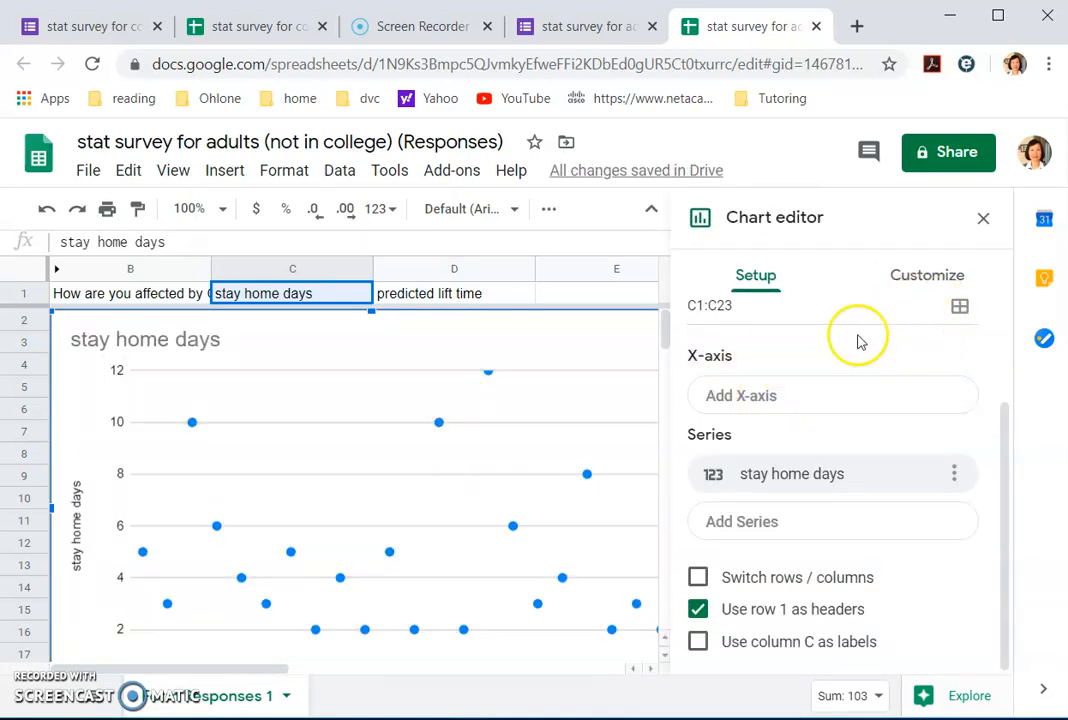
pyautogui.scroll(3, 857, 342)
pyautogui.click(959, 362)
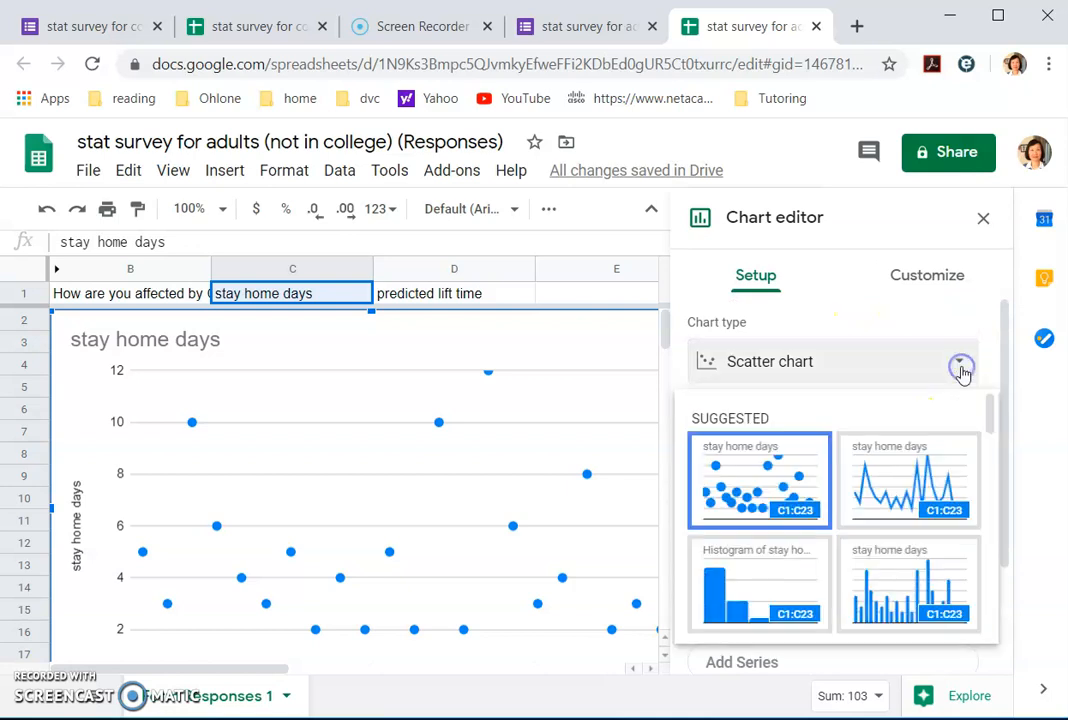
pyautogui.scroll(-2, 843, 505)
pyautogui.scroll(-3, 843, 508)
pyautogui.scroll(3, 790, 500)
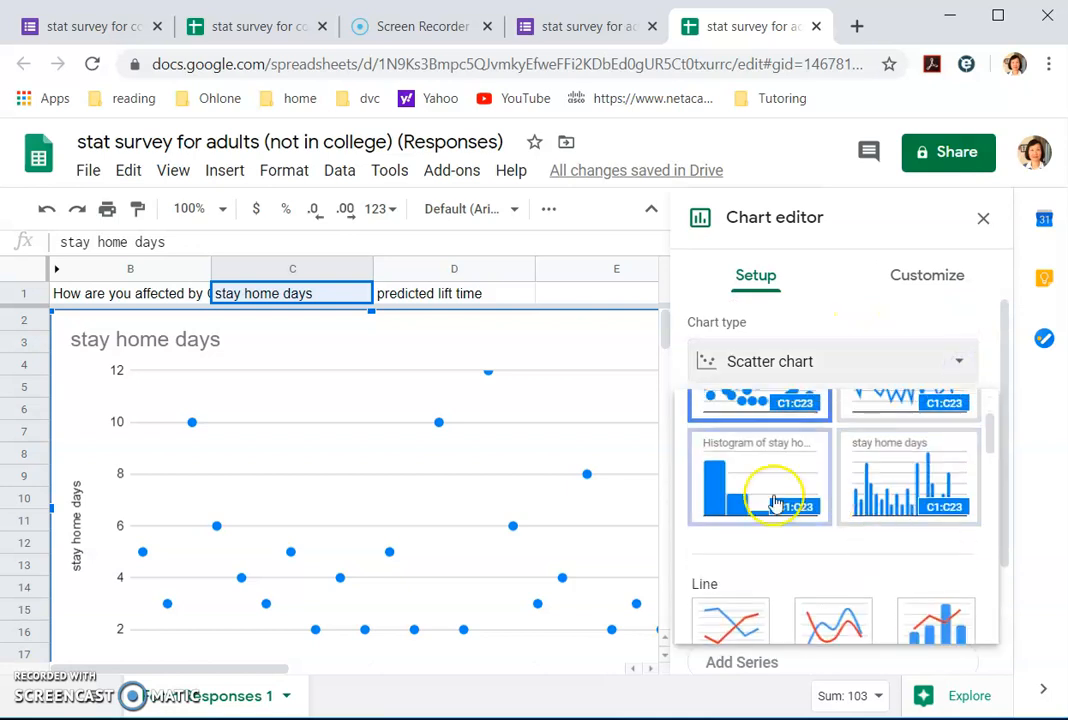
pyautogui.click(766, 488)
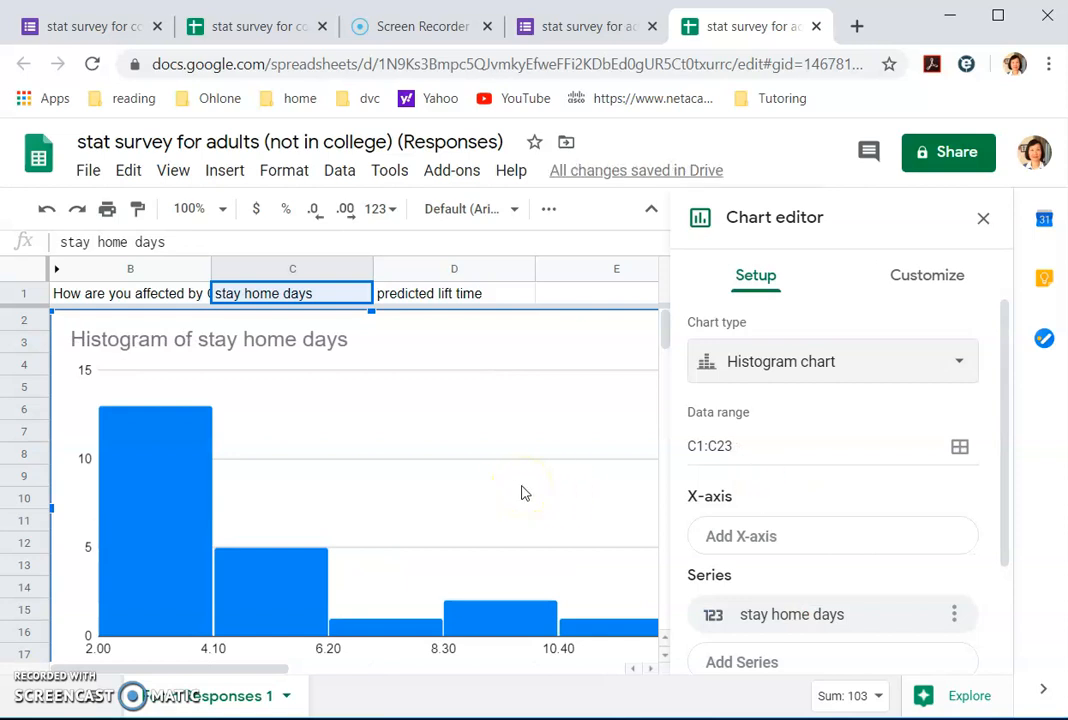
pyautogui.click(522, 484)
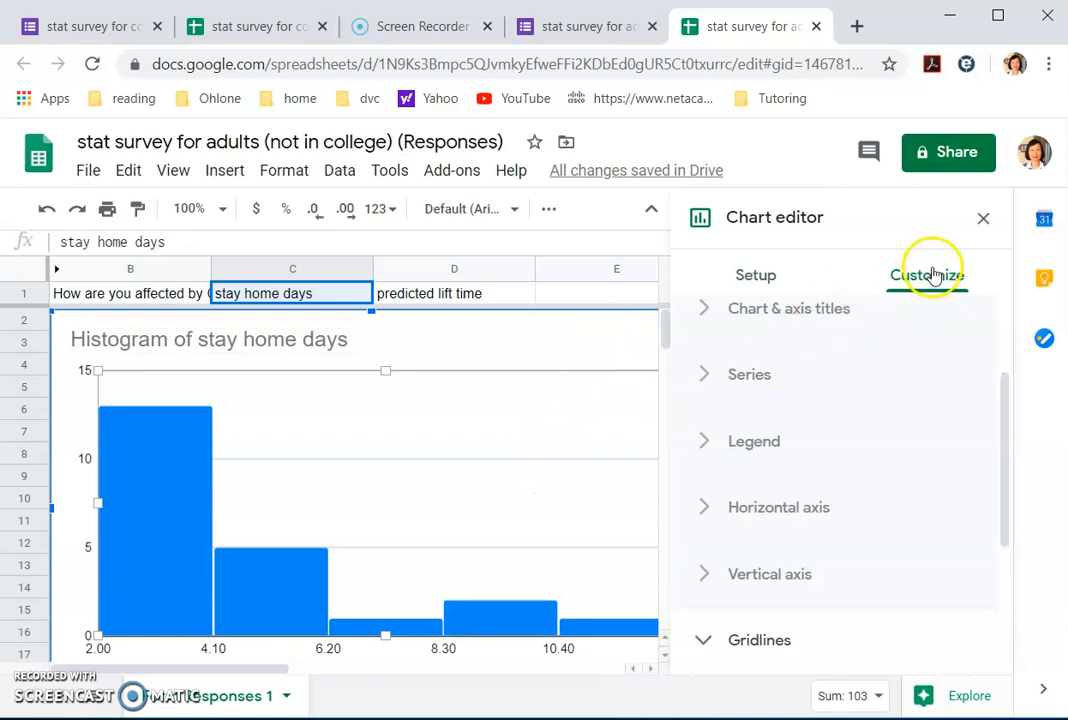
pyautogui.click(983, 218)
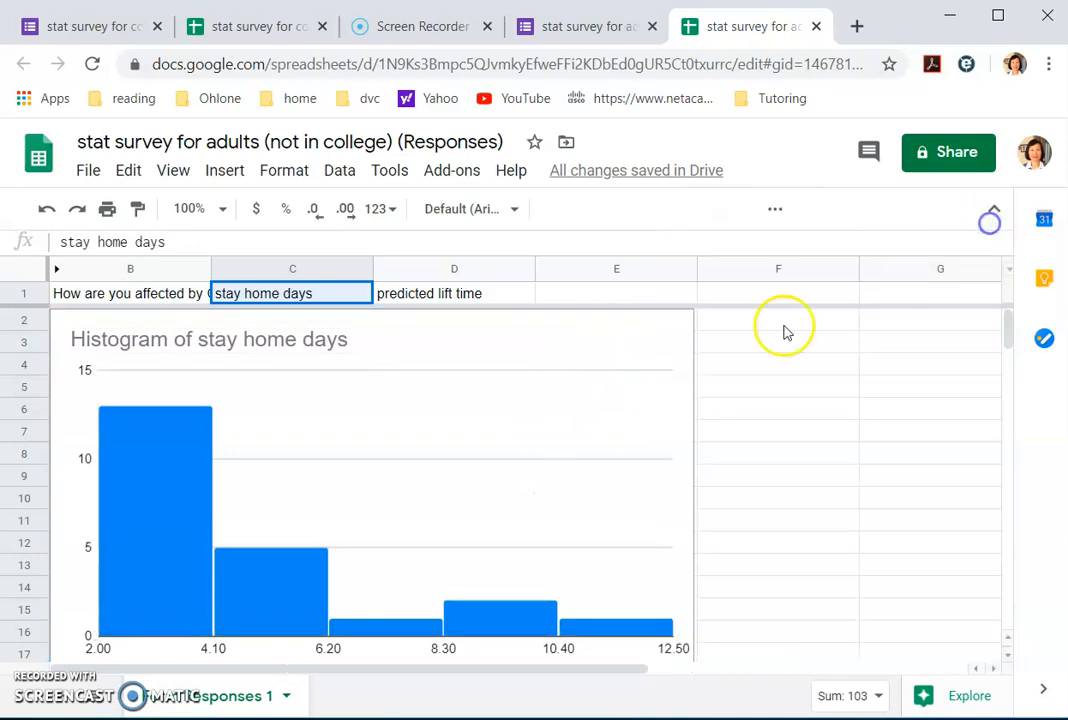
pyautogui.press('Delete')
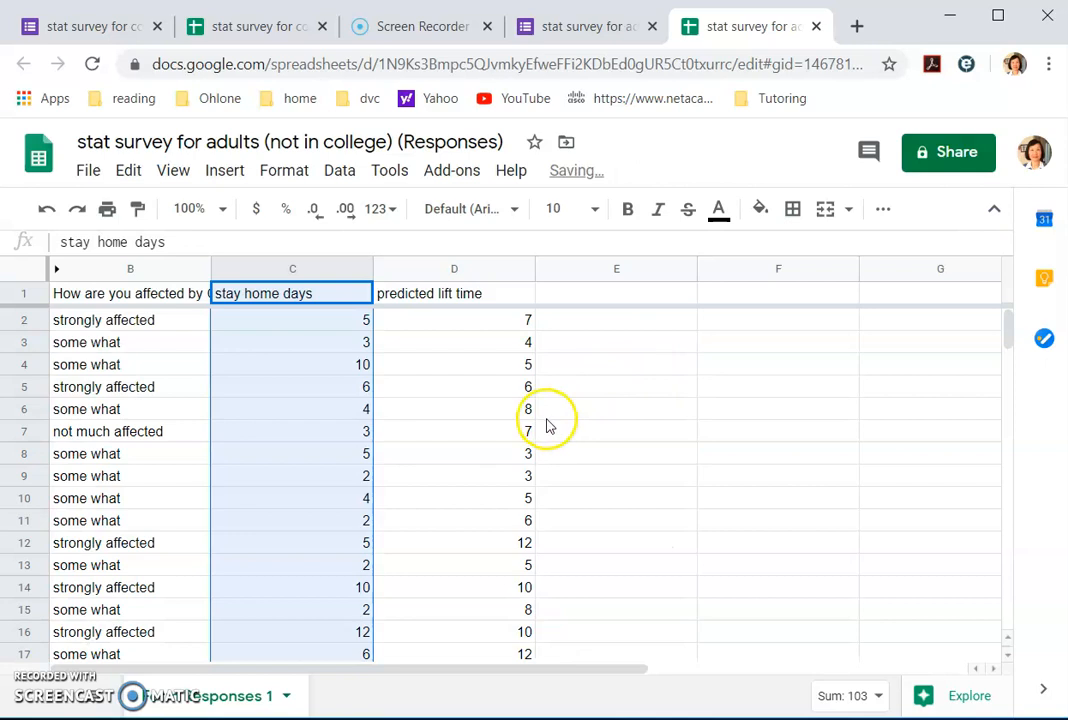
# Step: Select the adults' stay home days in C1:C23 and insert it as a histogram chart
pyautogui.click(318, 320)
pyautogui.moveTo(331, 296); pyautogui.dragTo(350, 524)
pyautogui.click(224, 170)
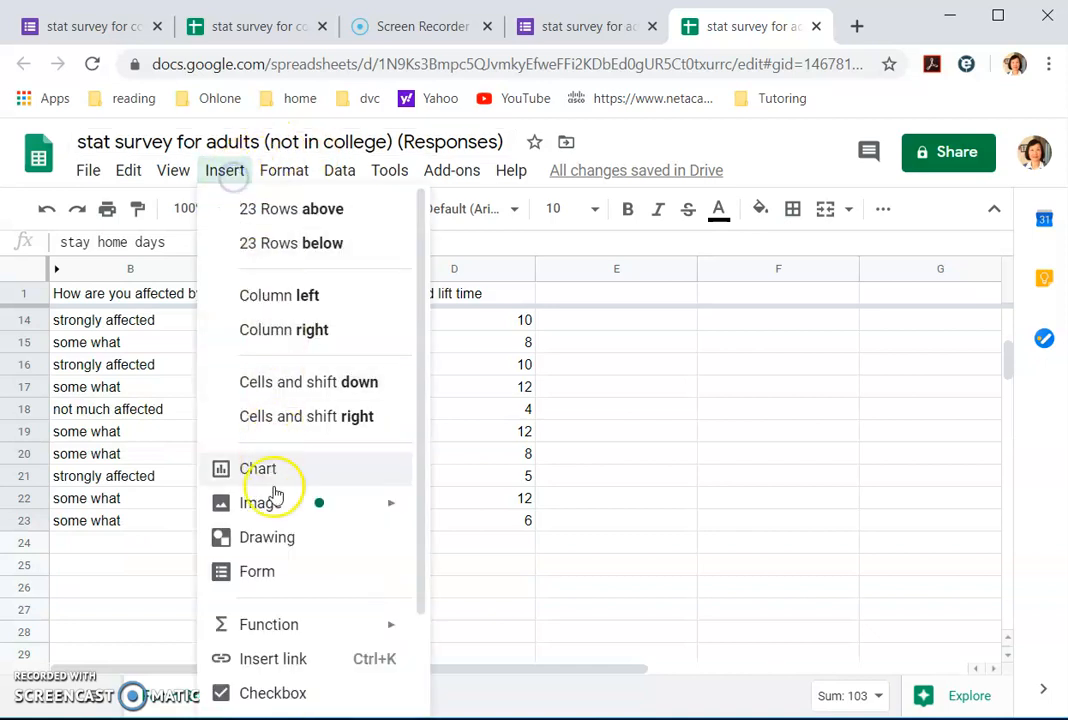
pyautogui.click(275, 470)
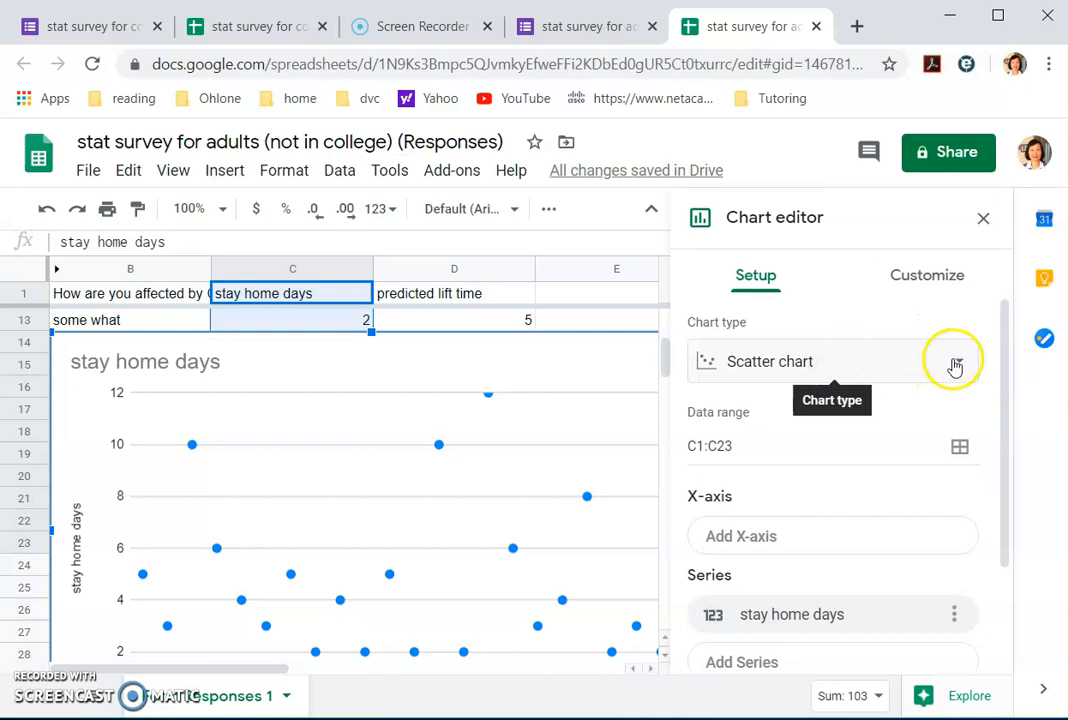
pyautogui.click(958, 363)
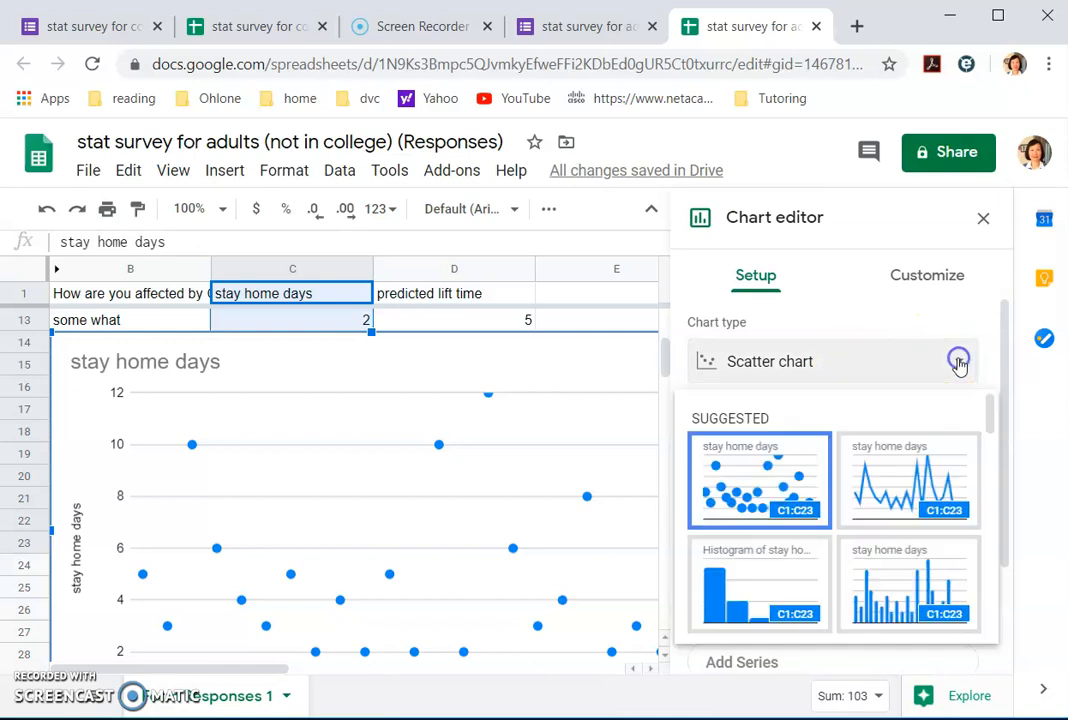
pyautogui.click(766, 589)
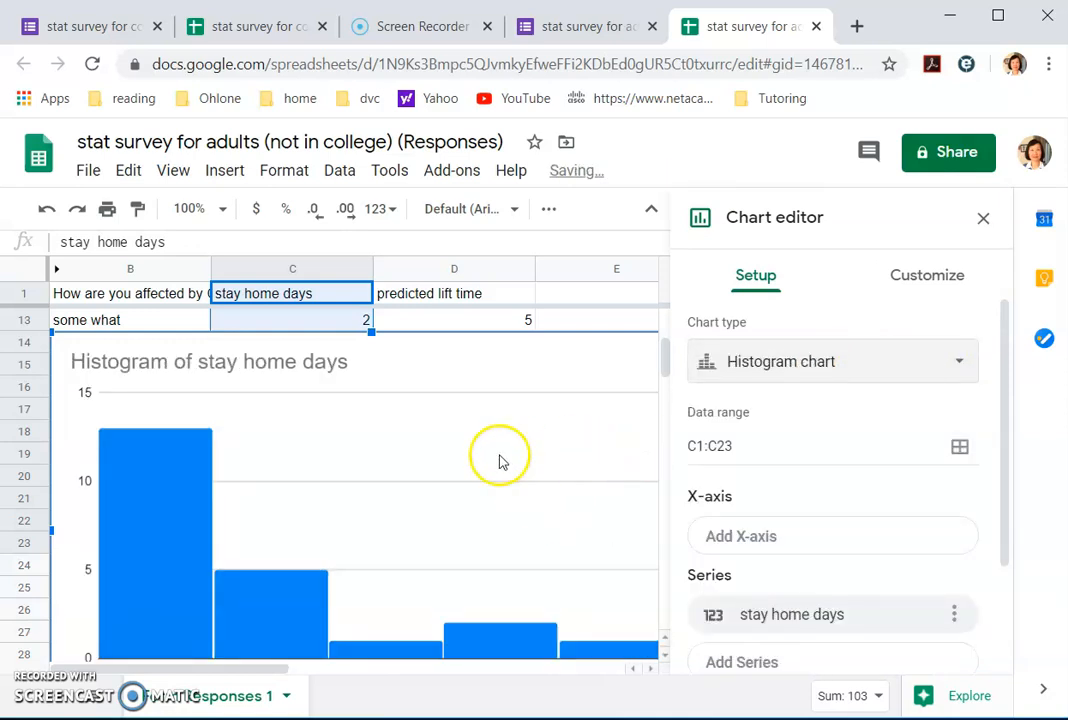
pyautogui.scroll(-2, 496, 458)
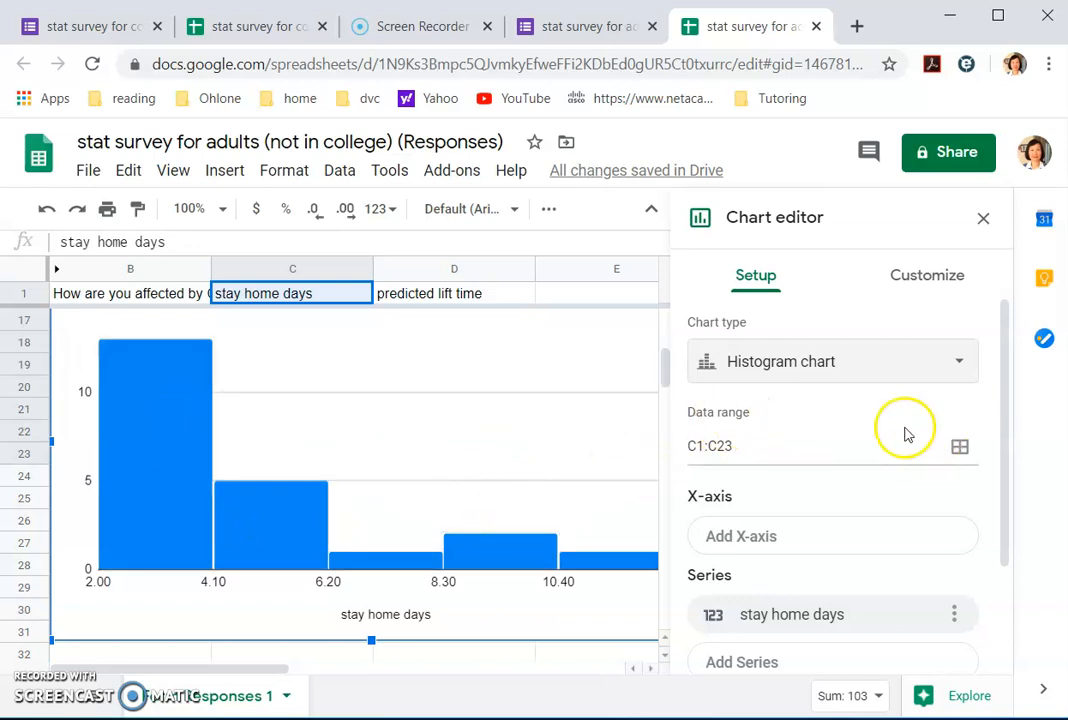
pyautogui.click(940, 278)
# Step: Set the histogram bucket size to 1
pyautogui.click(782, 396)
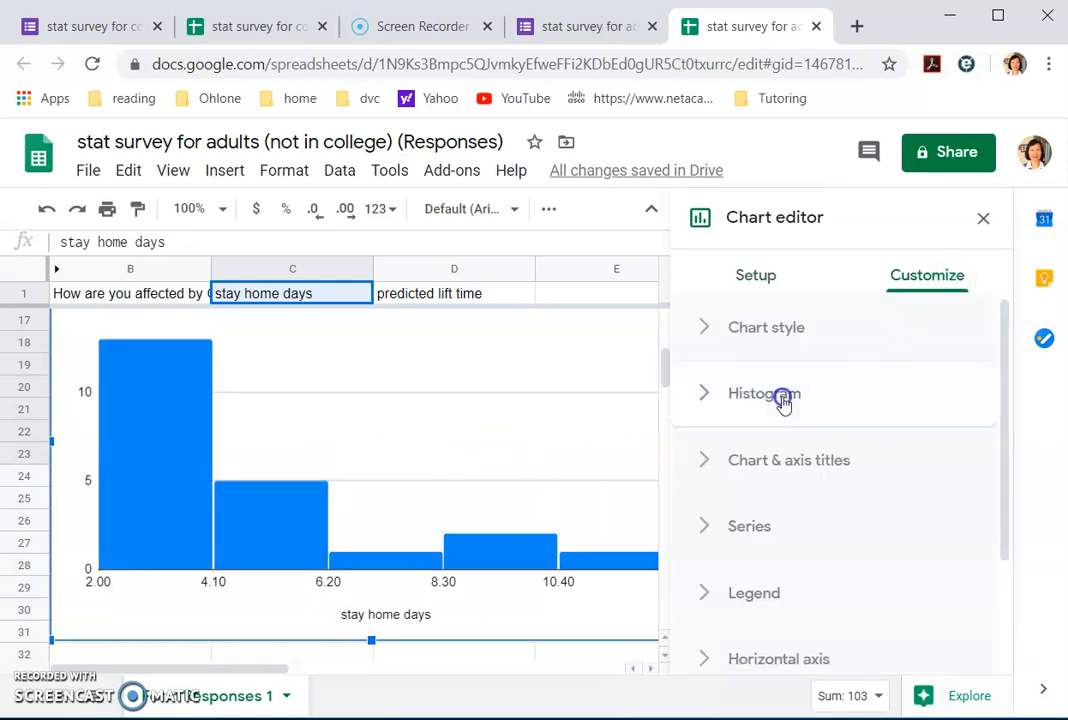
pyautogui.click(813, 522)
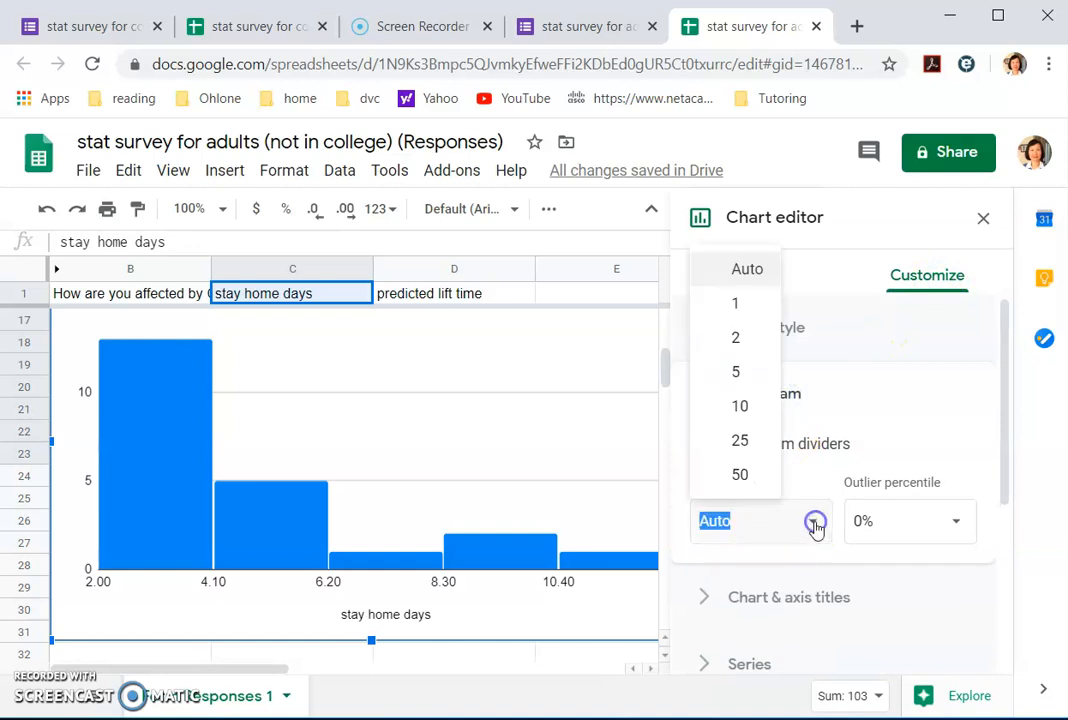
pyautogui.click(748, 302)
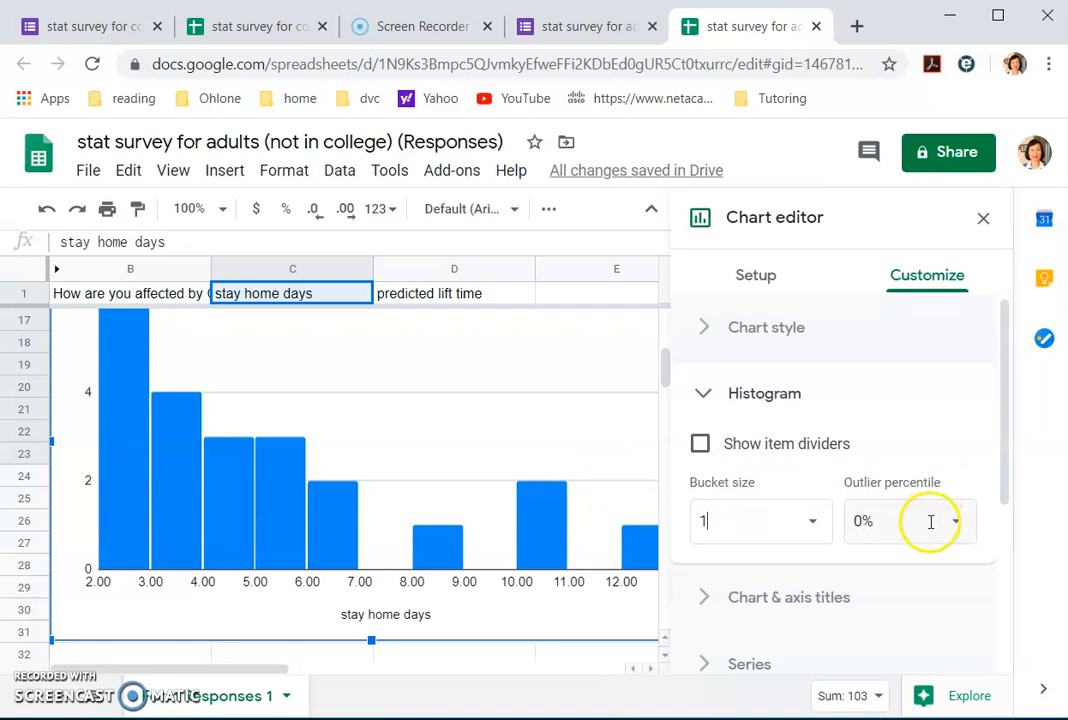
pyautogui.scroll(-1, 708, 327)
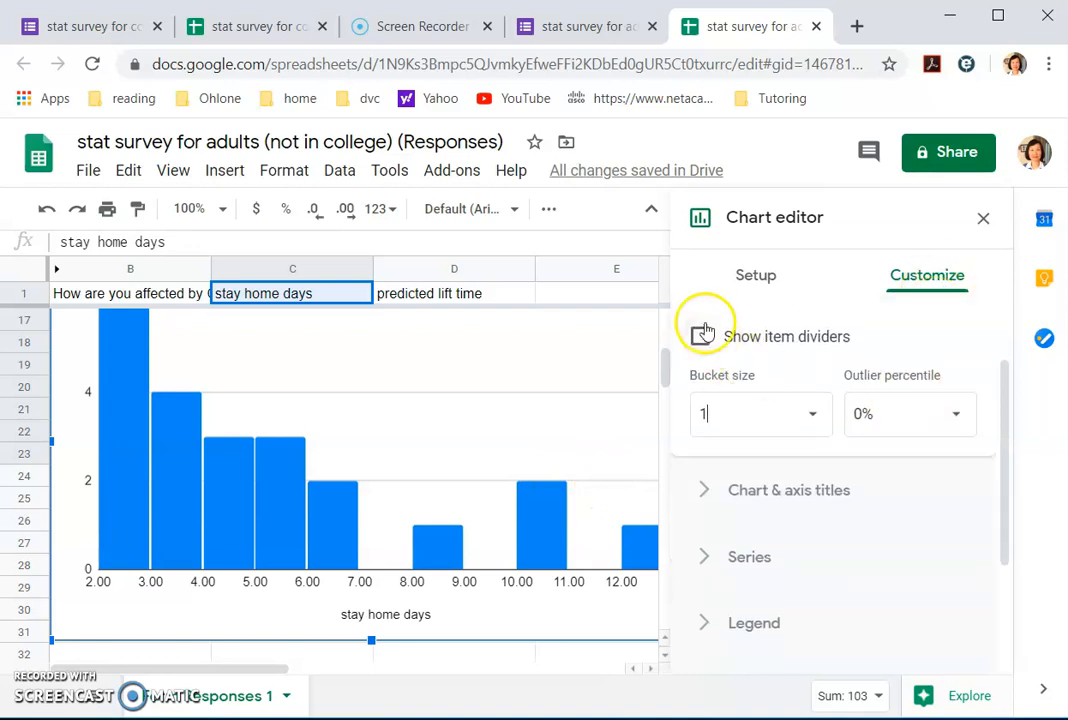
pyautogui.scroll(1, 741, 353)
pyautogui.click(701, 396)
# Step: Append 'for non college adults' to the chart title
pyautogui.scroll(-2, 832, 496)
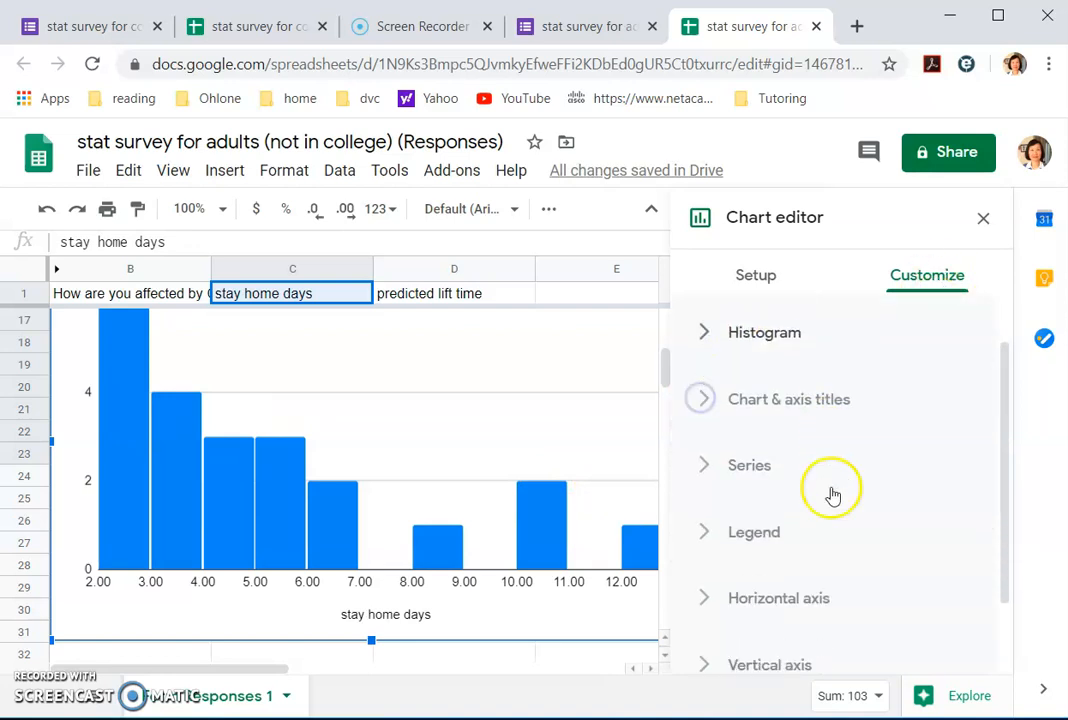
pyautogui.click(785, 356)
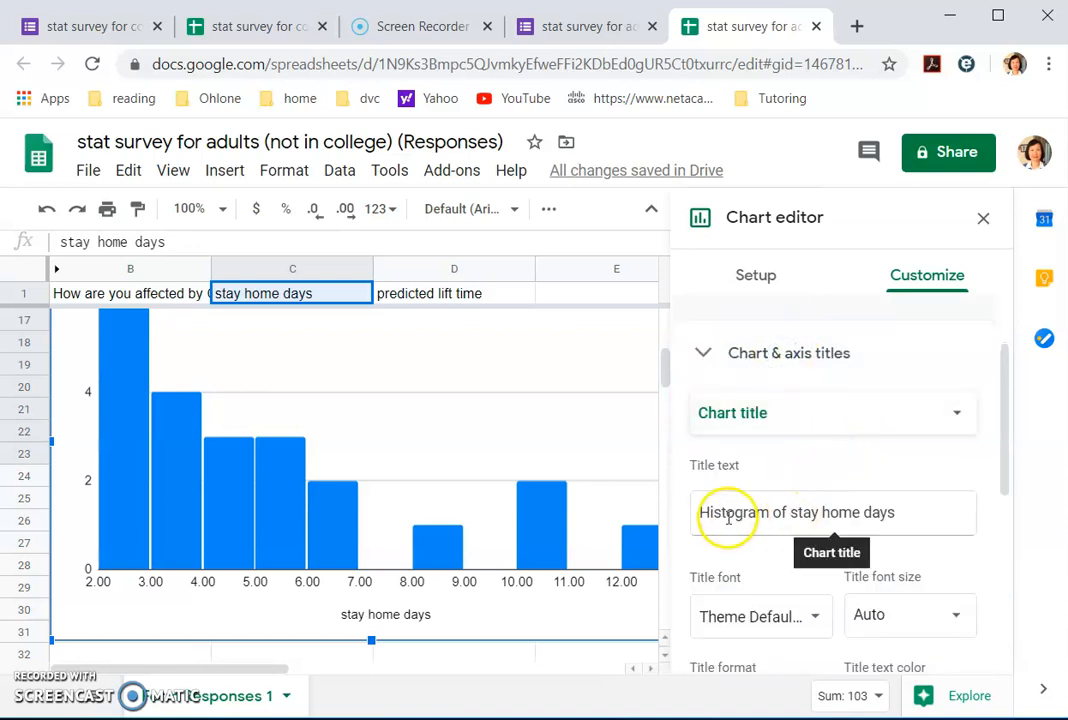
pyautogui.click(915, 517)
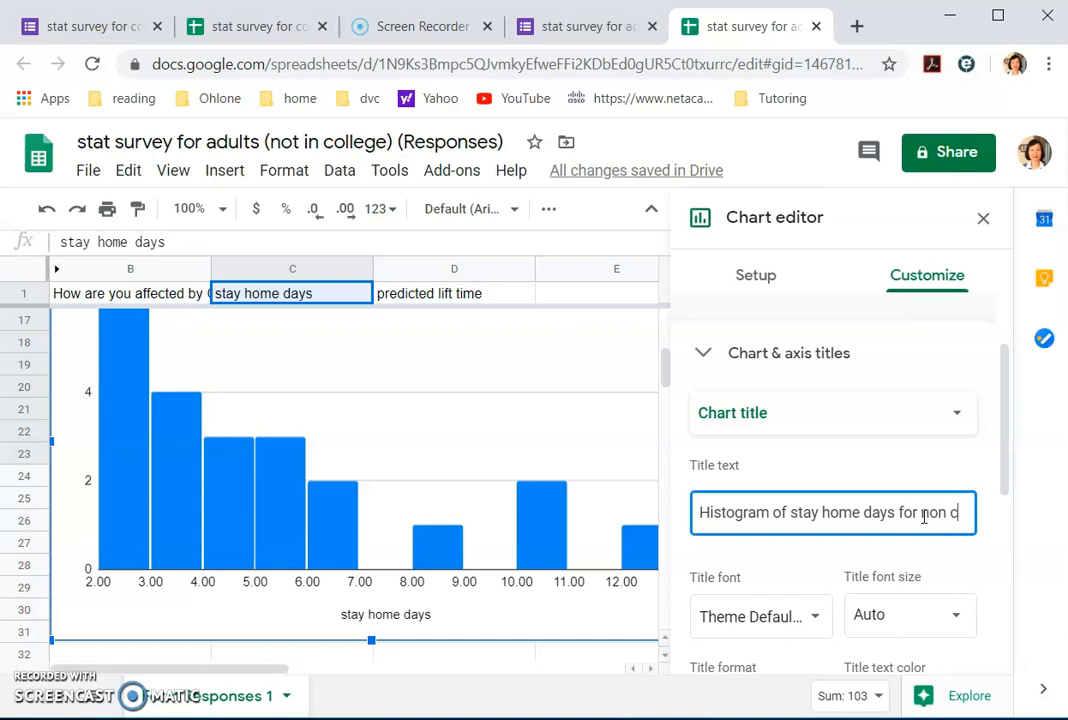
pyautogui.write('for non college adults')
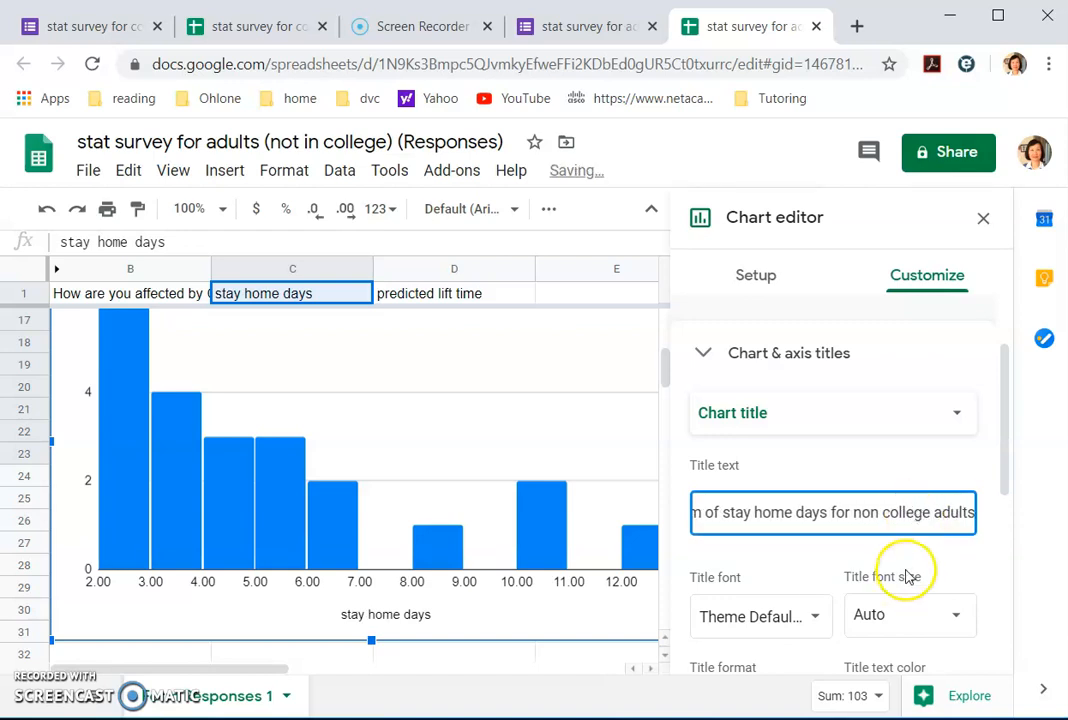
pyautogui.click(834, 563)
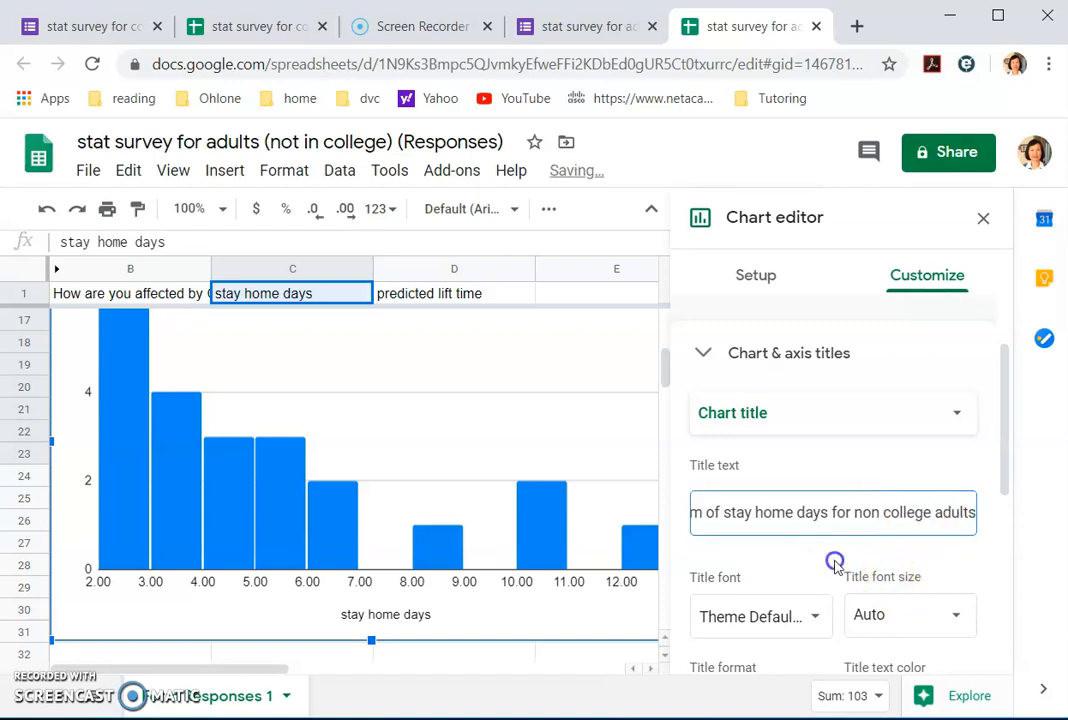
# Step: Title the vertical axis 'Frequency' and set its font size to 20
pyautogui.click(952, 430)
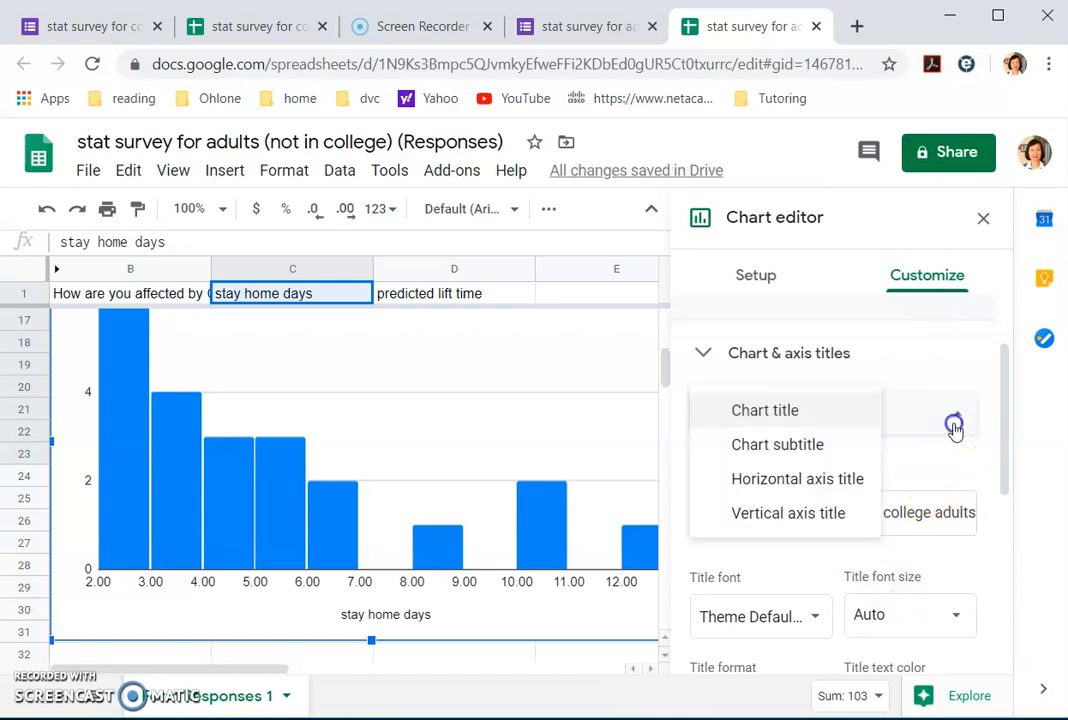
pyautogui.click(890, 480)
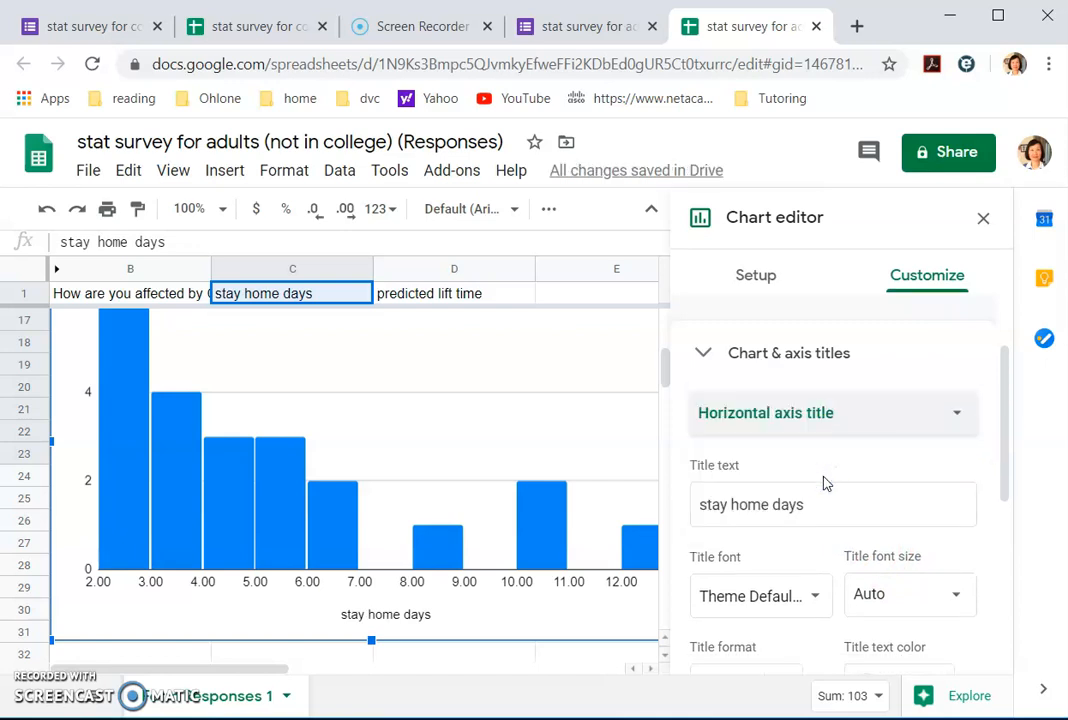
pyautogui.click(952, 420)
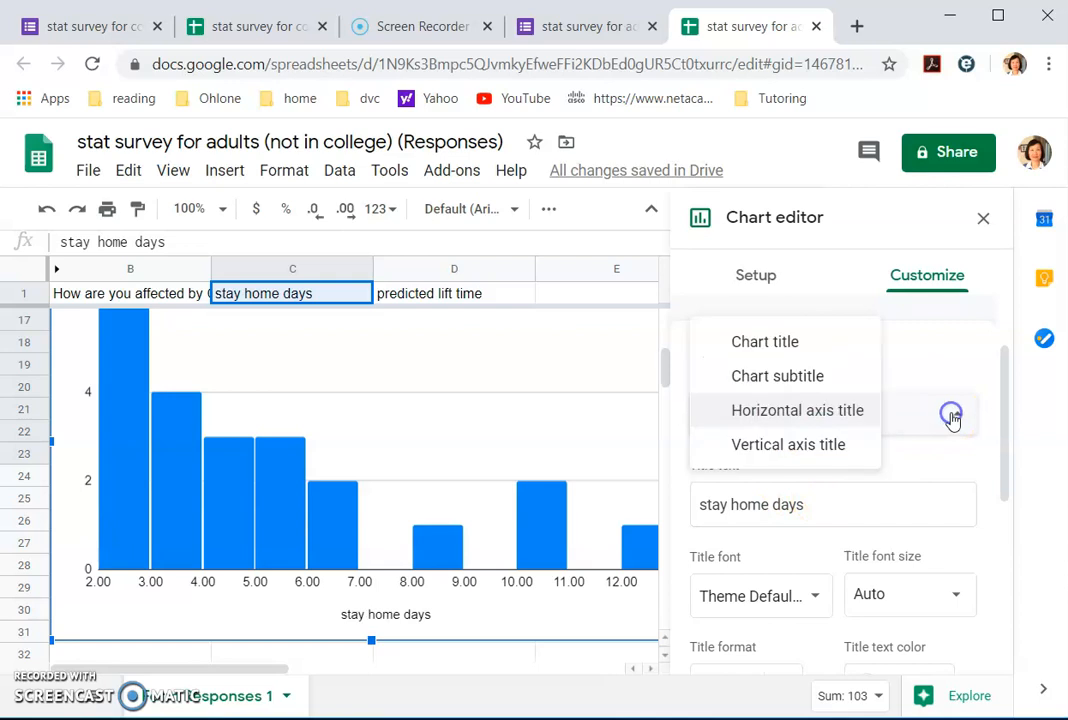
pyautogui.click(842, 445)
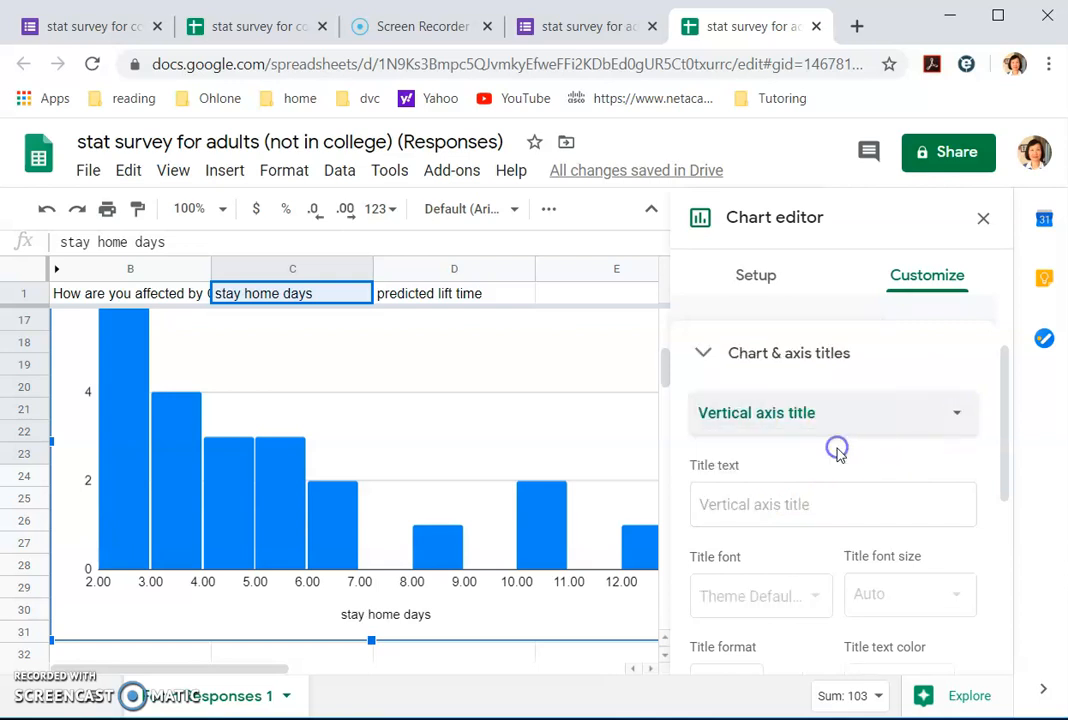
pyautogui.click(791, 505)
pyautogui.write('Frequency')
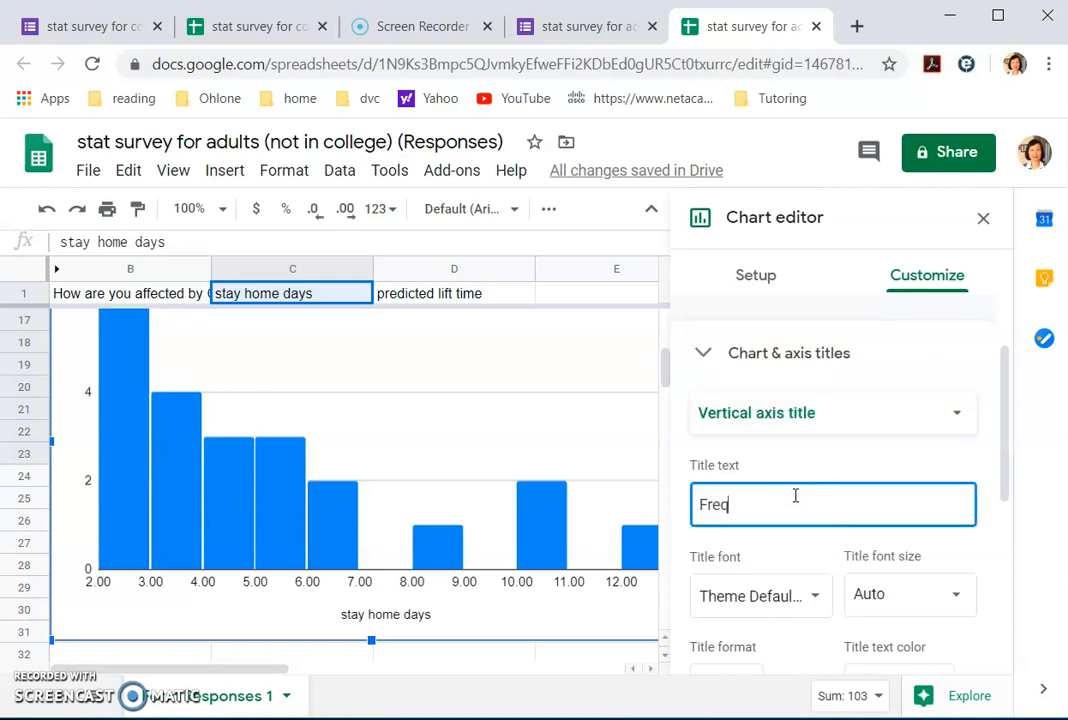
pyautogui.click(958, 597)
pyautogui.click(894, 445)
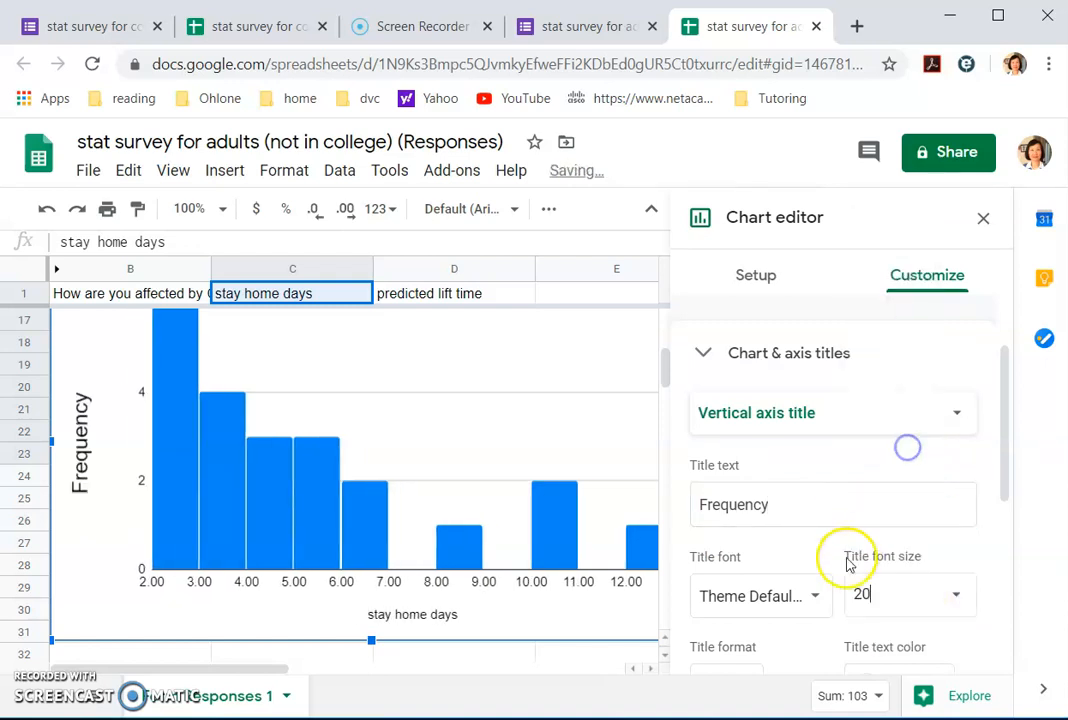
pyautogui.scroll(-1, 860, 560)
pyautogui.scroll(1, 833, 447)
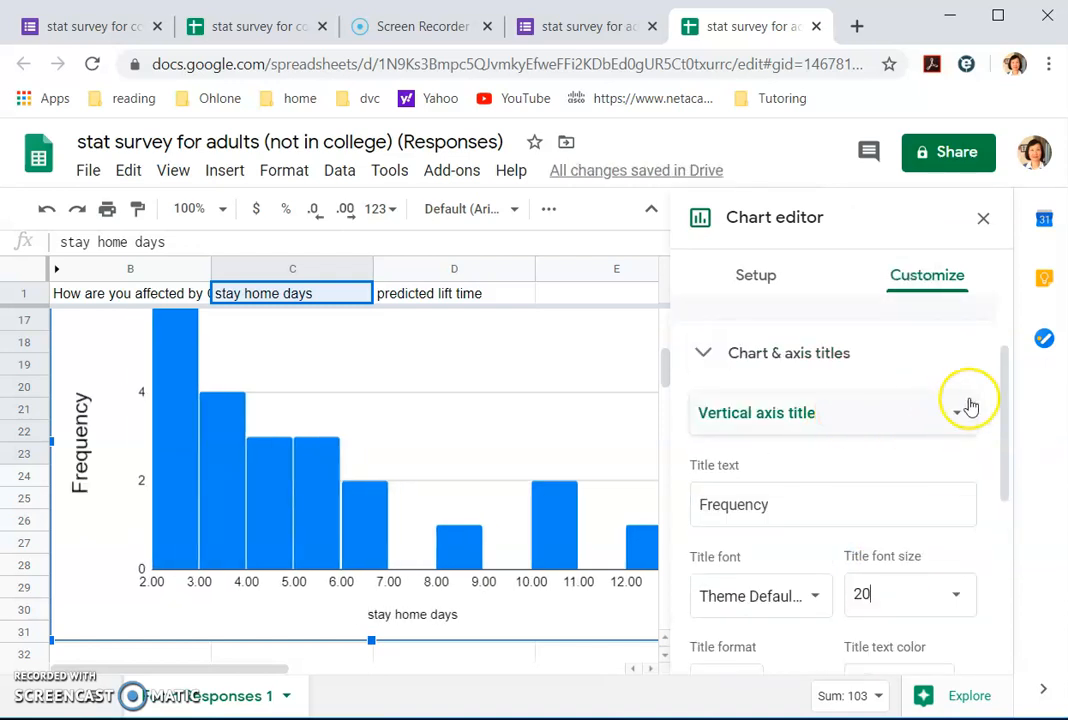
# Step: Set the horizontal axis title font size to 20 and close the chart editor
pyautogui.click(958, 416)
pyautogui.click(840, 393)
pyautogui.scroll(-3, 905, 560)
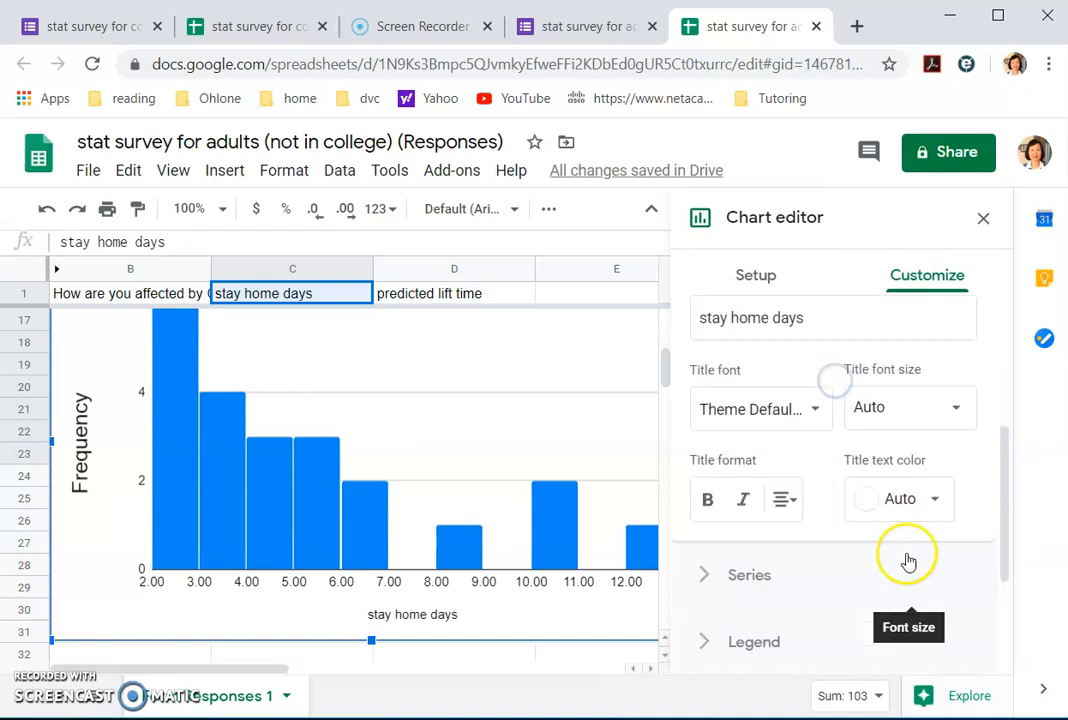
pyautogui.click(949, 386)
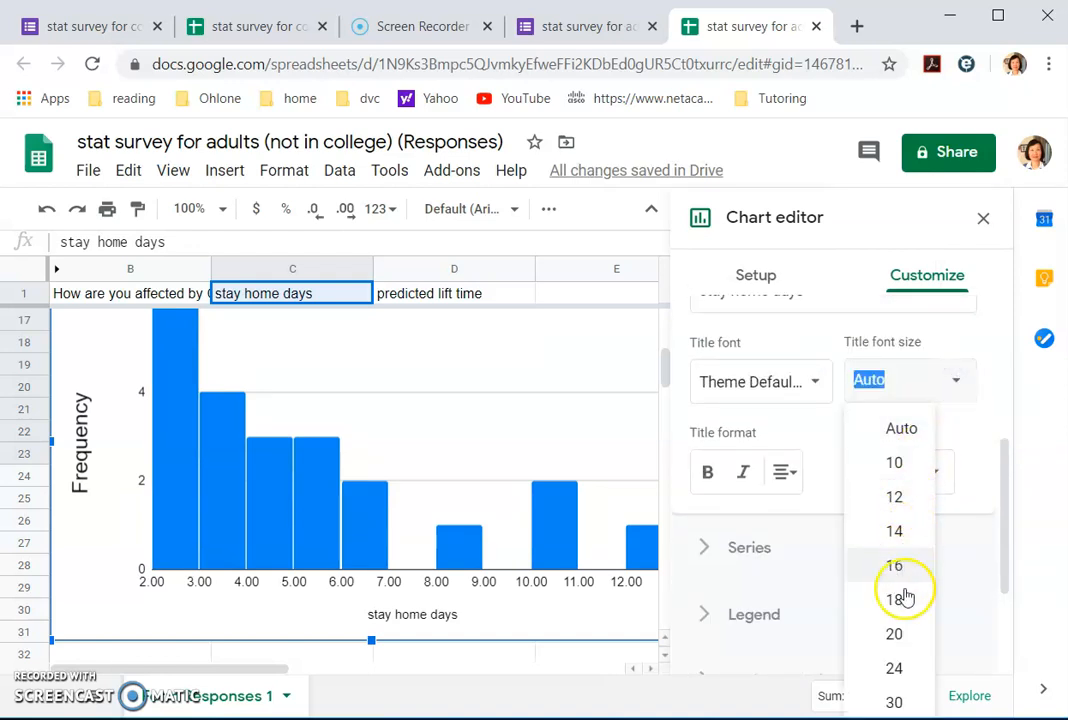
pyautogui.click(900, 633)
pyautogui.scroll(3, 933, 341)
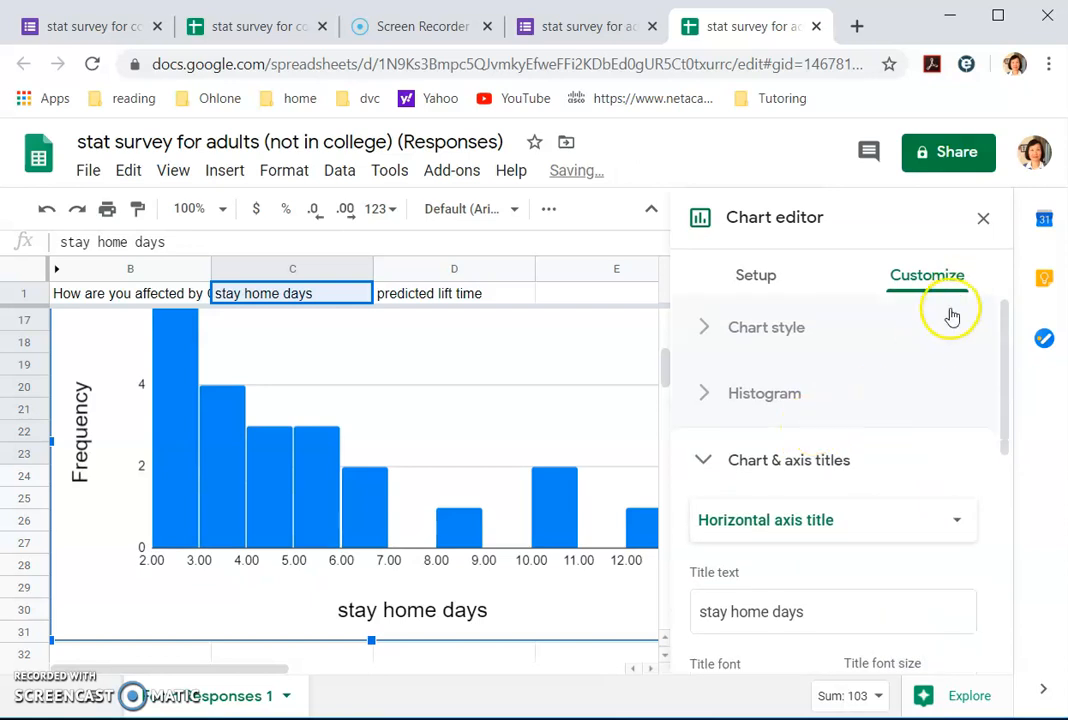
pyautogui.click(983, 217)
pyautogui.scroll(3, 586, 443)
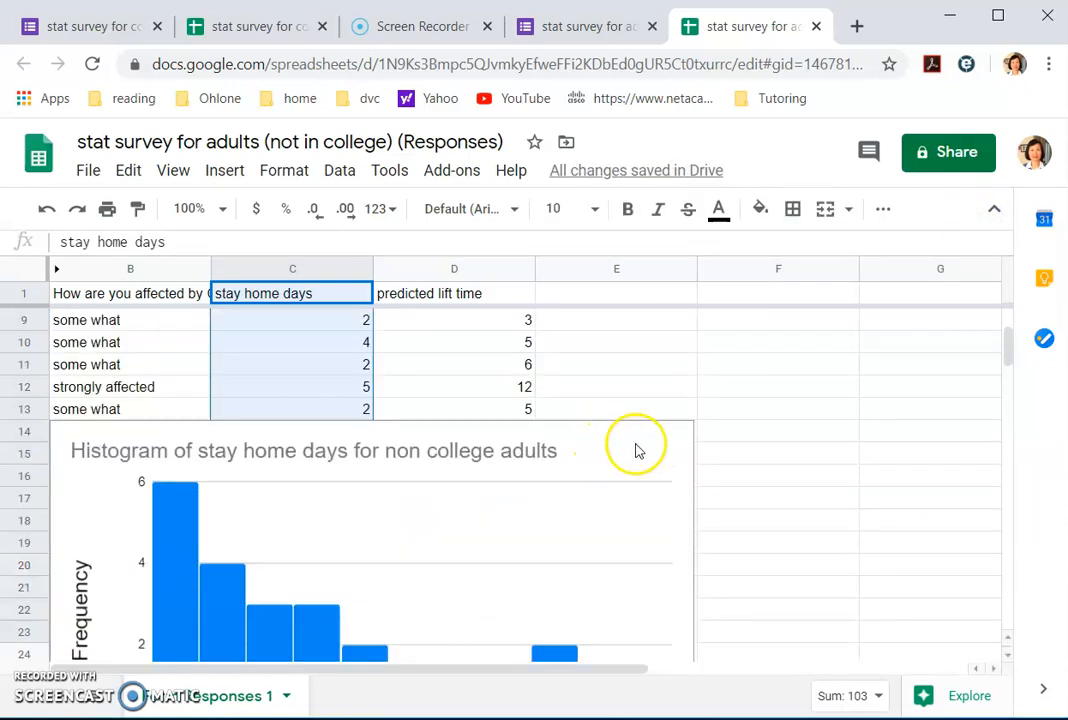
# Step: Shrink the non-college adults histogram chart on the sheet
pyautogui.click(668, 441)
pyautogui.moveTo(694, 331); pyautogui.dragTo(737, 383)
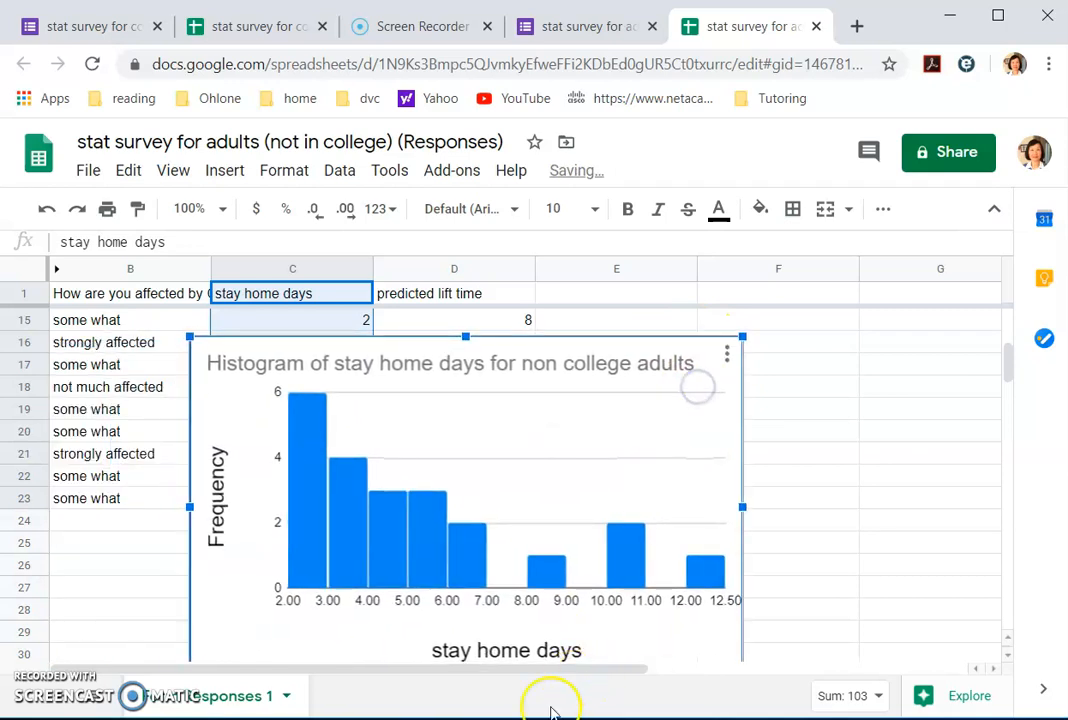
pyautogui.hotkey('alt', 'Tab')
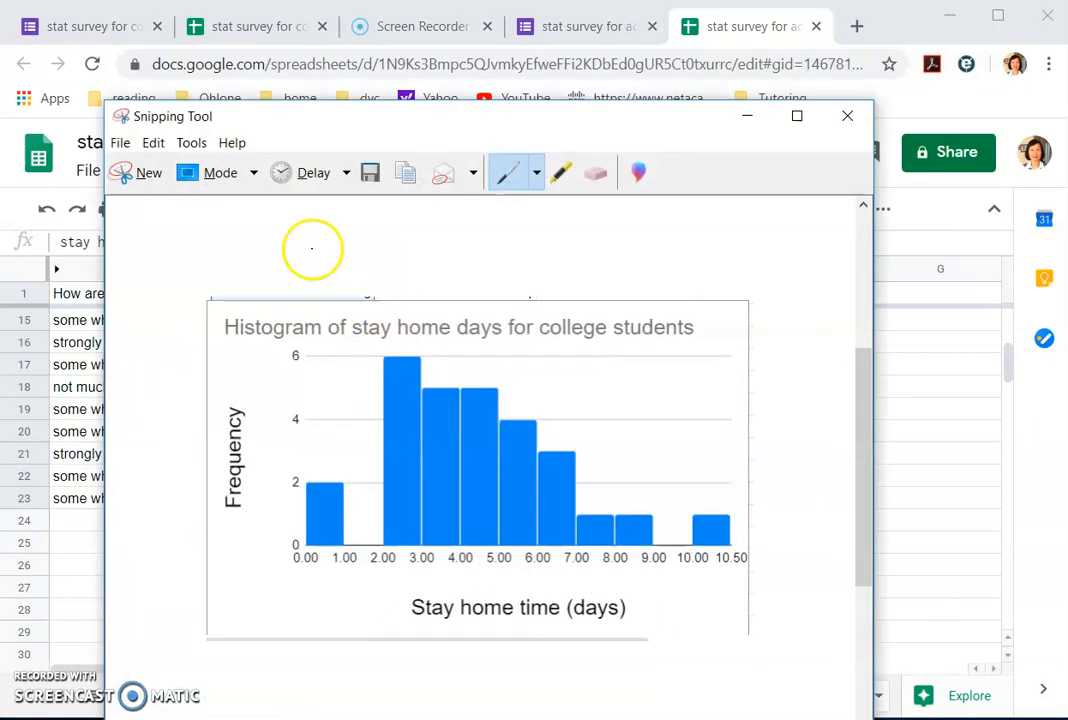
# Step: Snip the histogram area and copy the image to the clipboard
pyautogui.click(138, 172)
pyautogui.moveTo(185, 331); pyautogui.dragTo(745, 669)
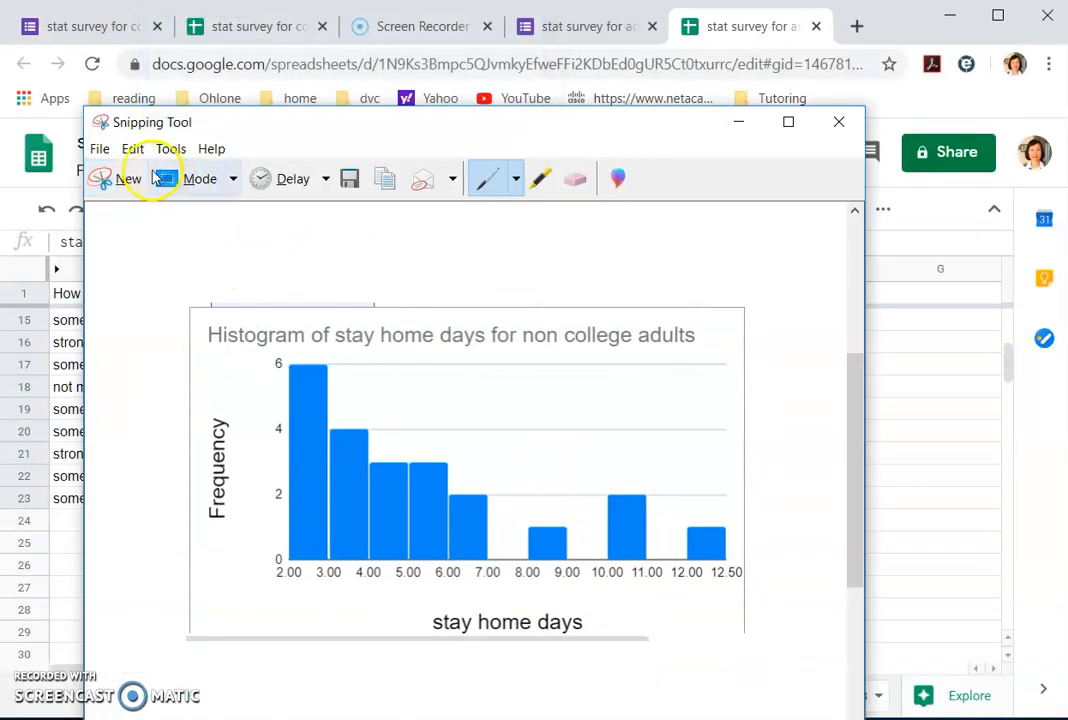
pyautogui.click(132, 148)
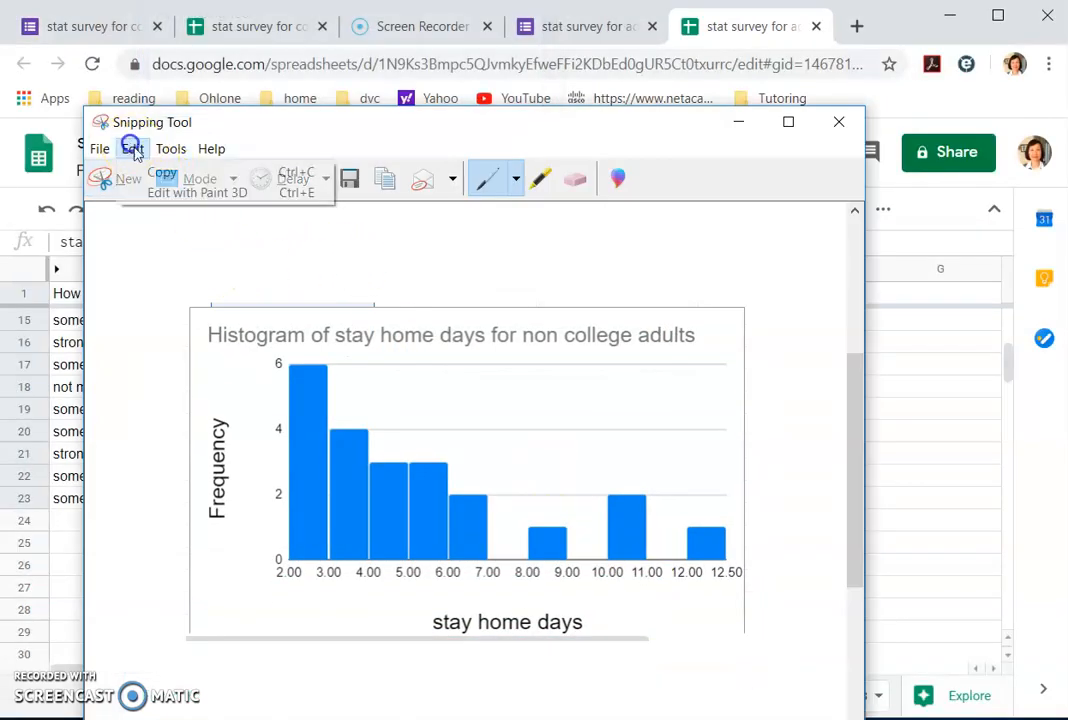
pyautogui.click(143, 172)
pyautogui.click(738, 121)
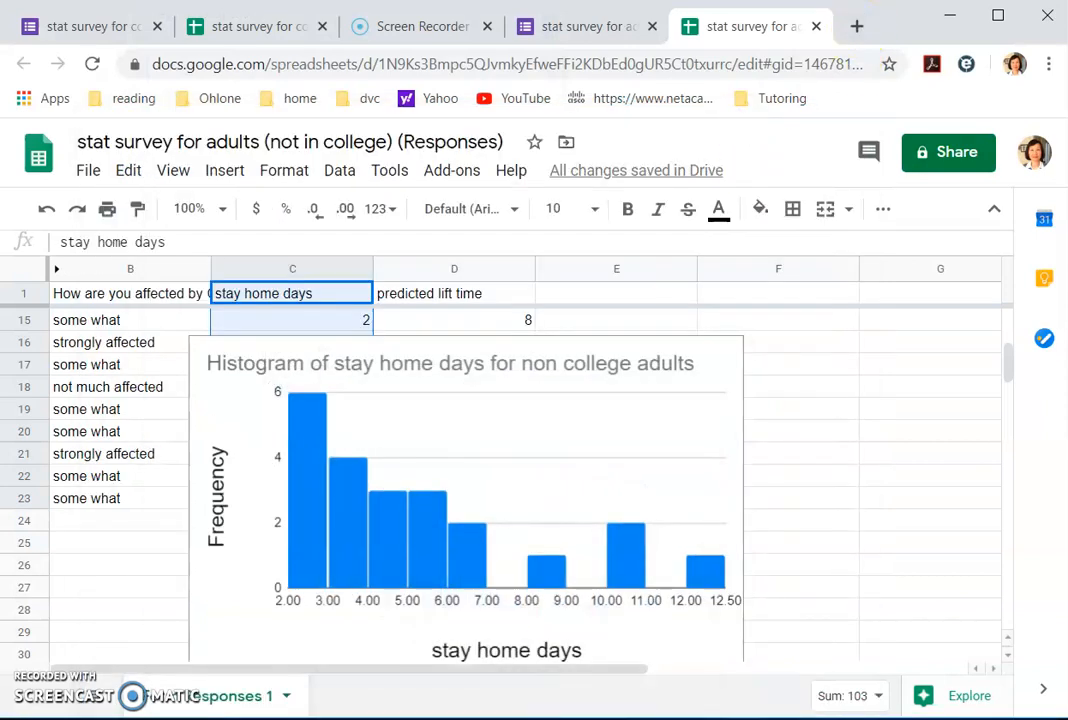
pyautogui.hotkey('alt', 'Tab')
# Step: Paste the non-college adults histogram as a picture beside the first one and shrink it
pyautogui.click(423, 322)
pyautogui.rightClick(423, 322)
pyautogui.click(450, 436)
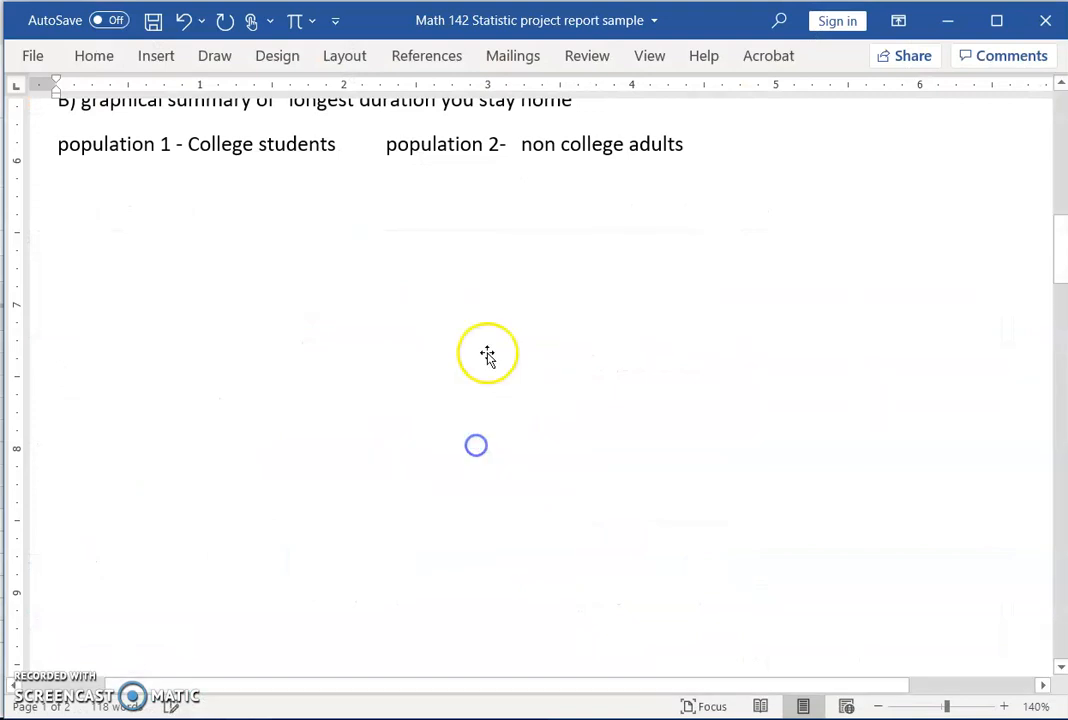
pyautogui.moveTo(1035, 625); pyautogui.dragTo(543, 305)
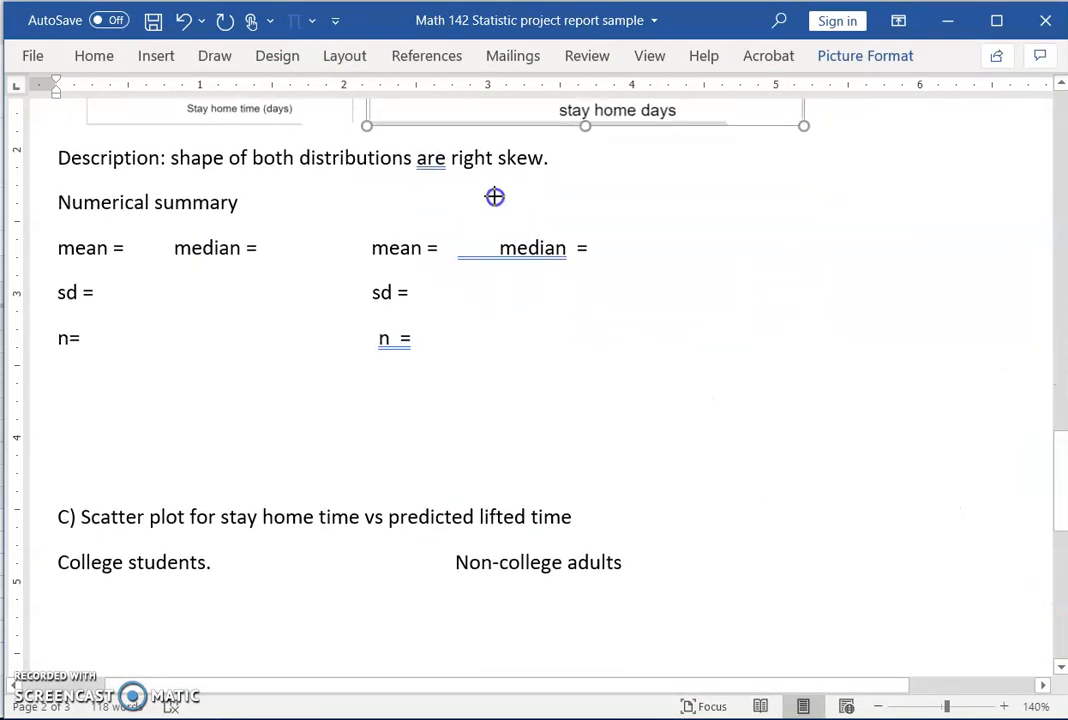
pyautogui.scroll(4, 495, 196)
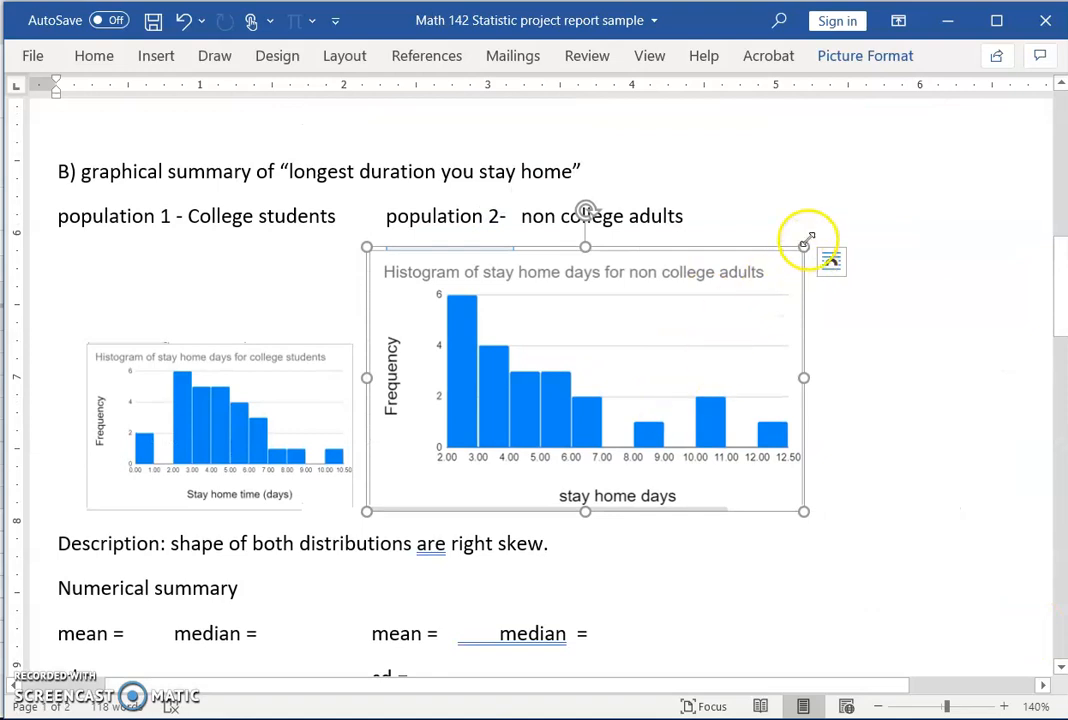
pyautogui.moveTo(740, 295); pyautogui.dragTo(684, 344)
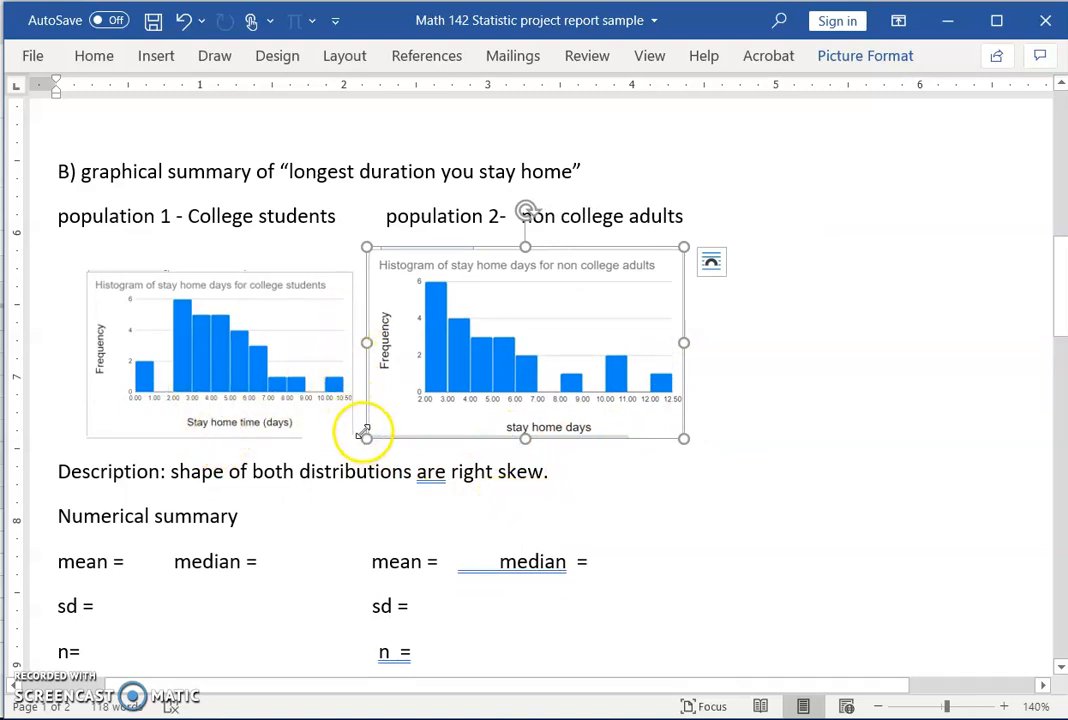
pyautogui.click(739, 430)
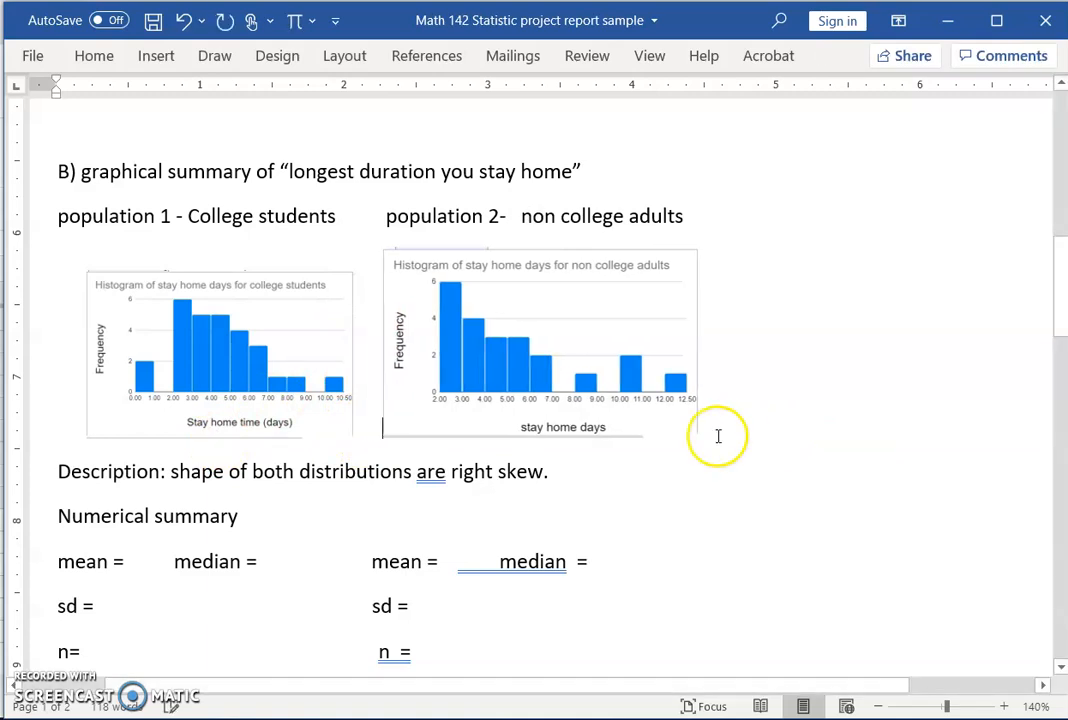
# Step: Enlarge the college students histogram so both pictures match in size
pyautogui.click(281, 288)
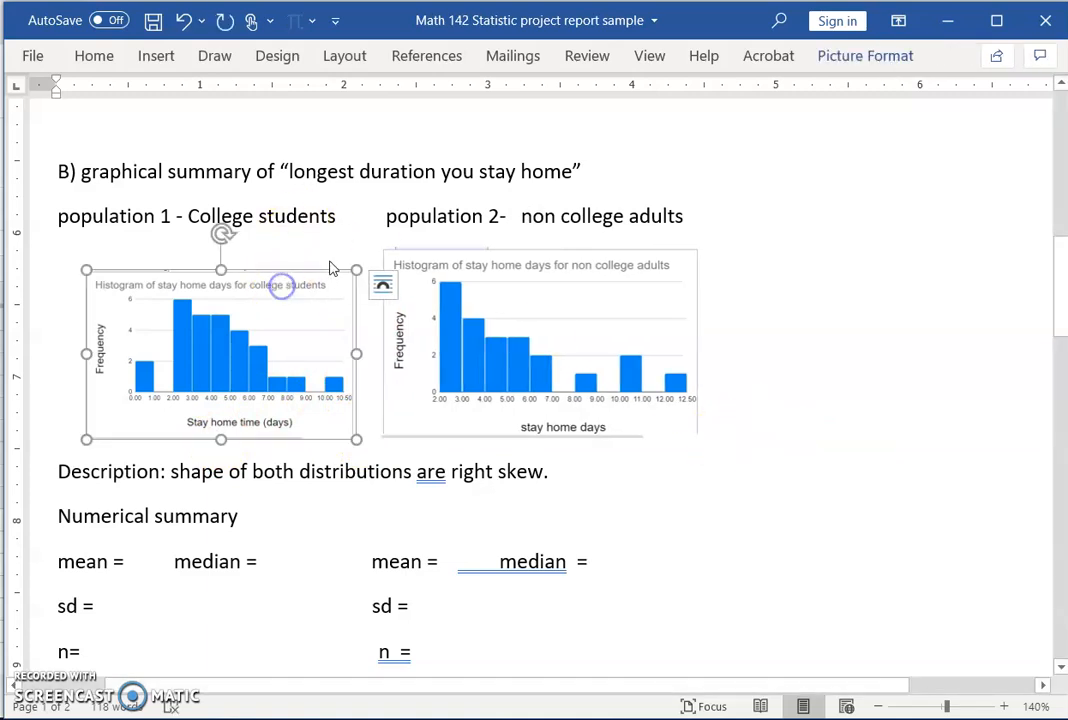
pyautogui.moveTo(356, 269); pyautogui.dragTo(367, 261)
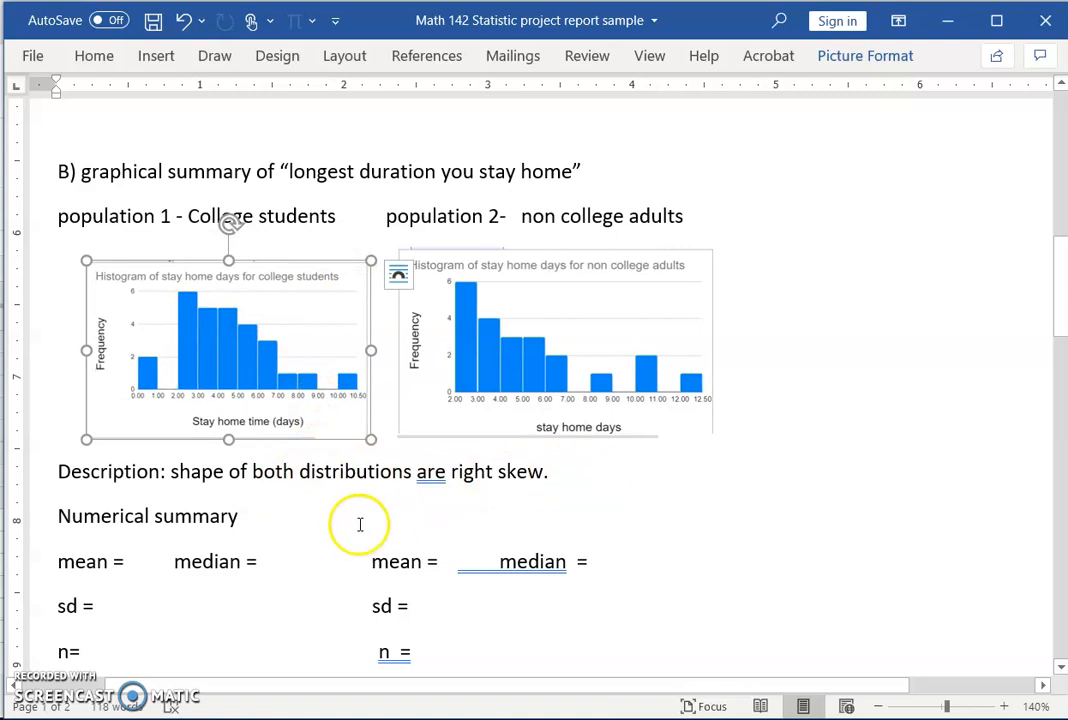
pyautogui.scroll(-2, 300, 515)
pyautogui.click(140, 487)
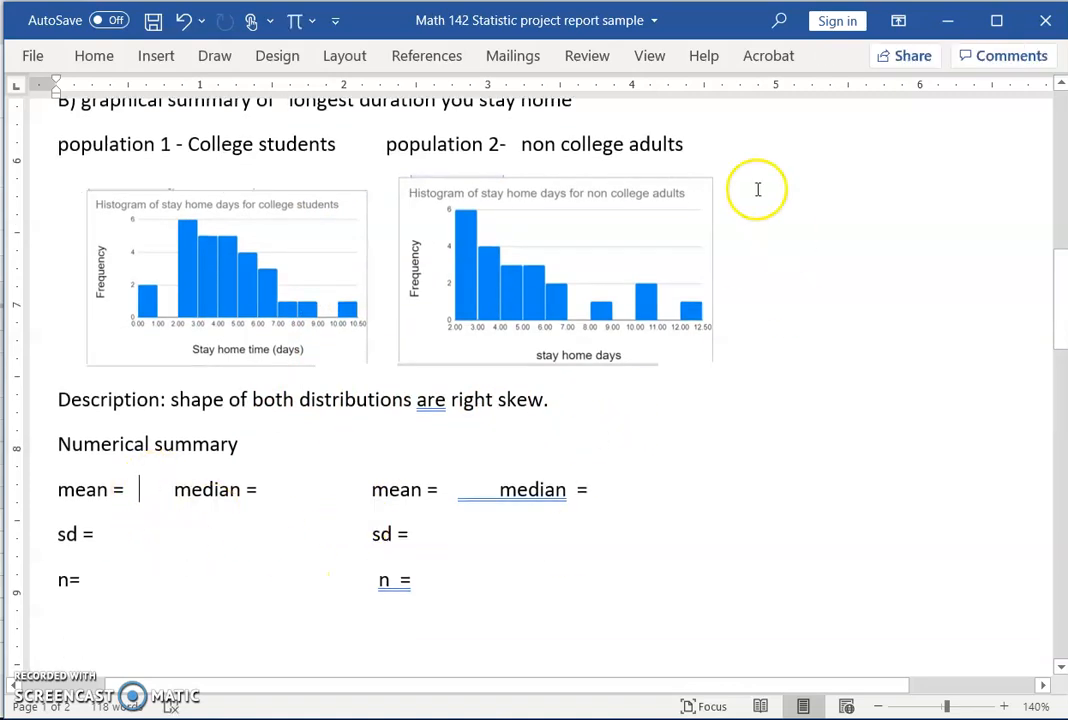
pyautogui.click(948, 22)
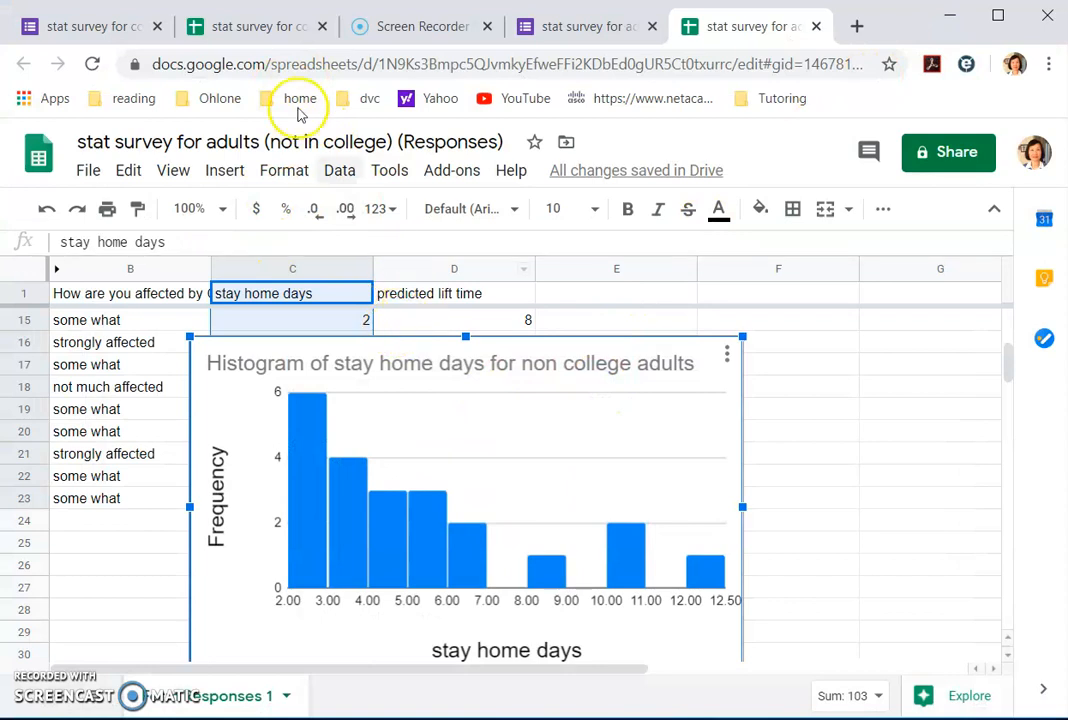
# Step: Delete the histogram chart from the college students sheet
pyautogui.click(229, 31)
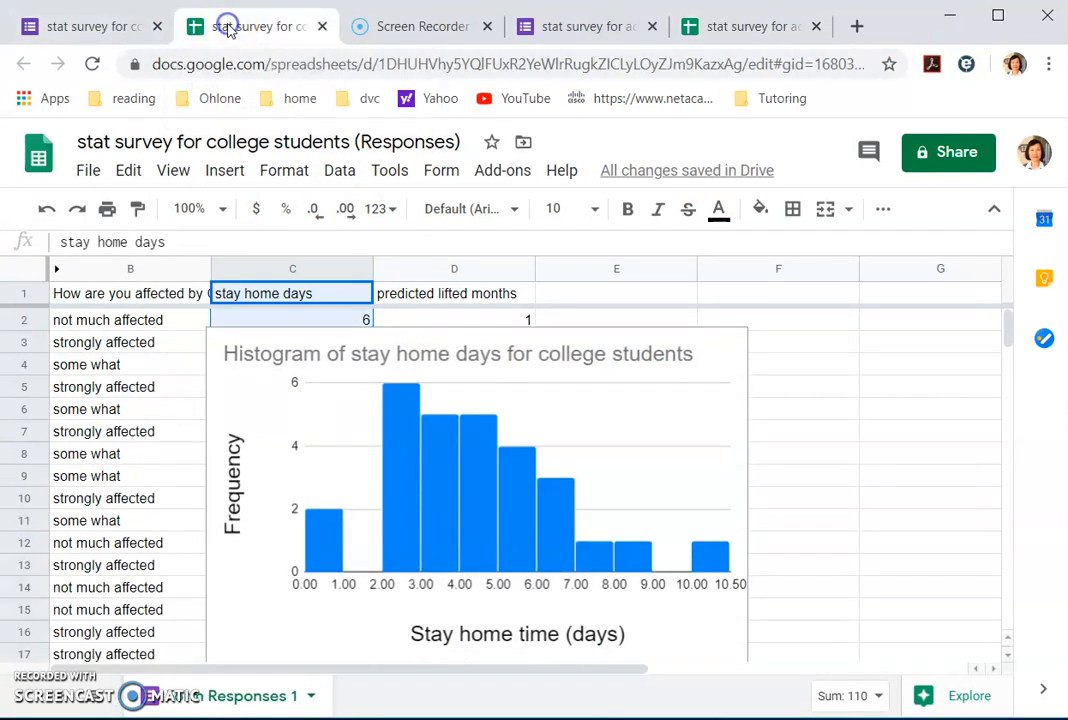
pyautogui.click(709, 416)
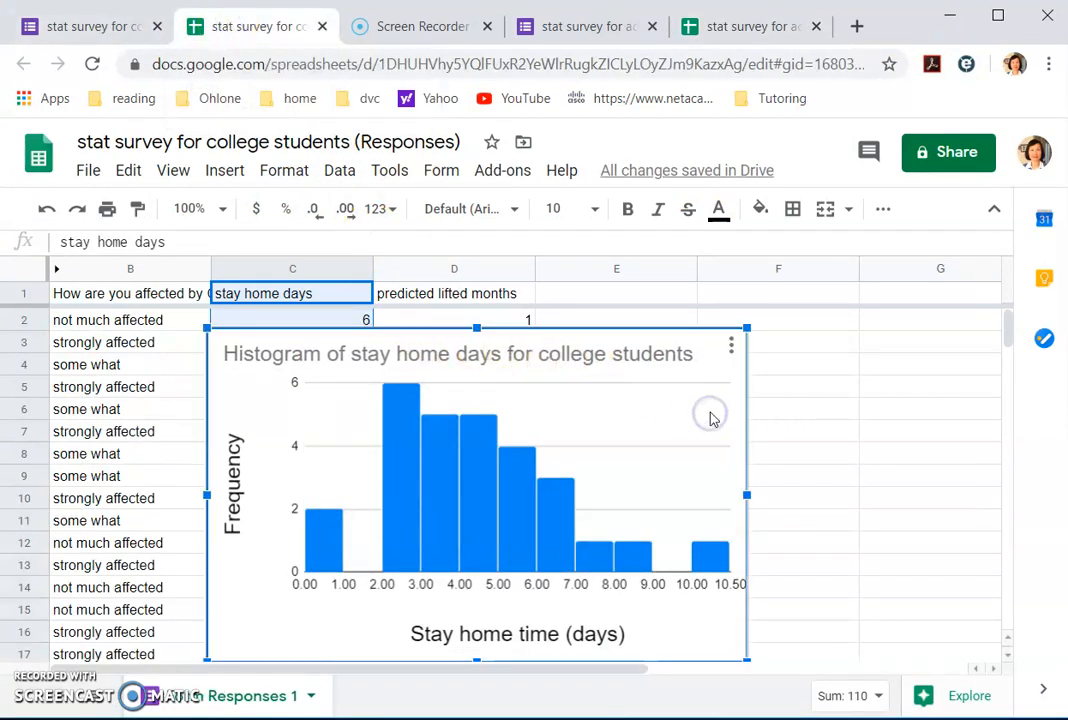
pyautogui.press('Delete')
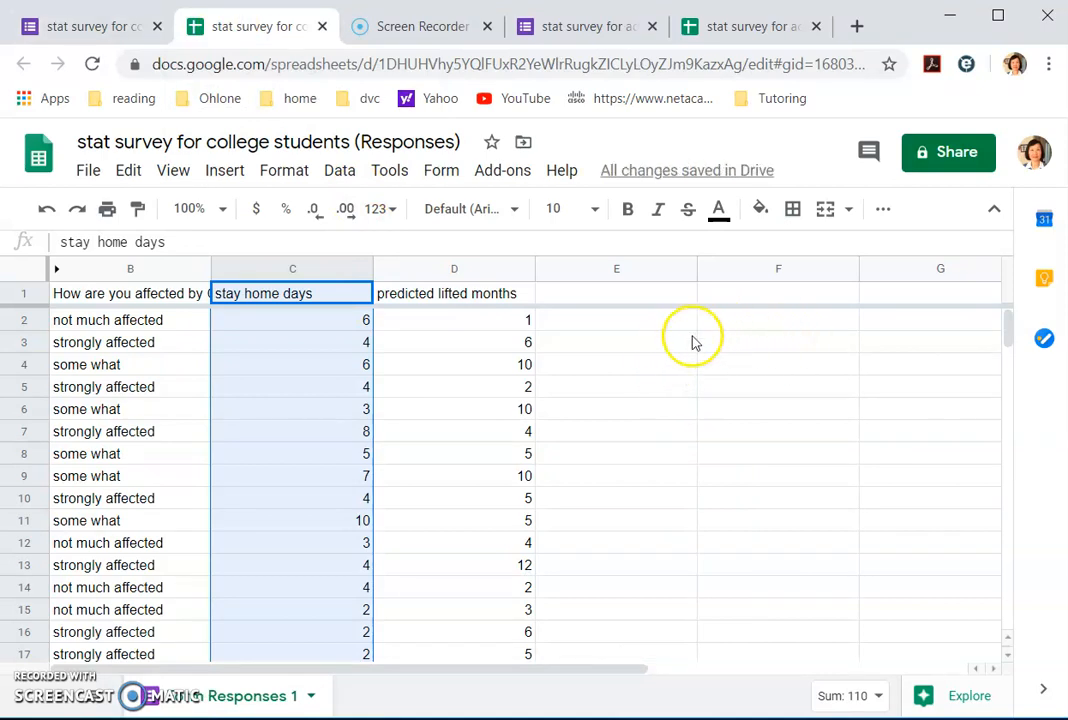
# Step: Compute the average and median of C2:C29 in F2 and F3
pyautogui.click(738, 330)
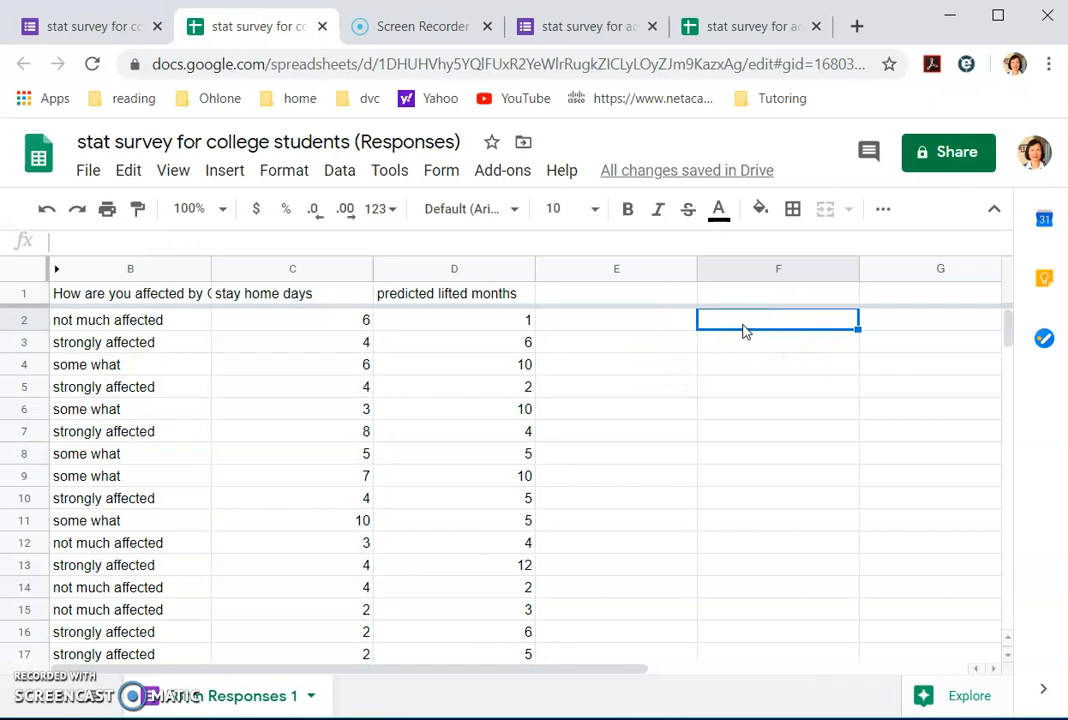
pyautogui.write('=average(')
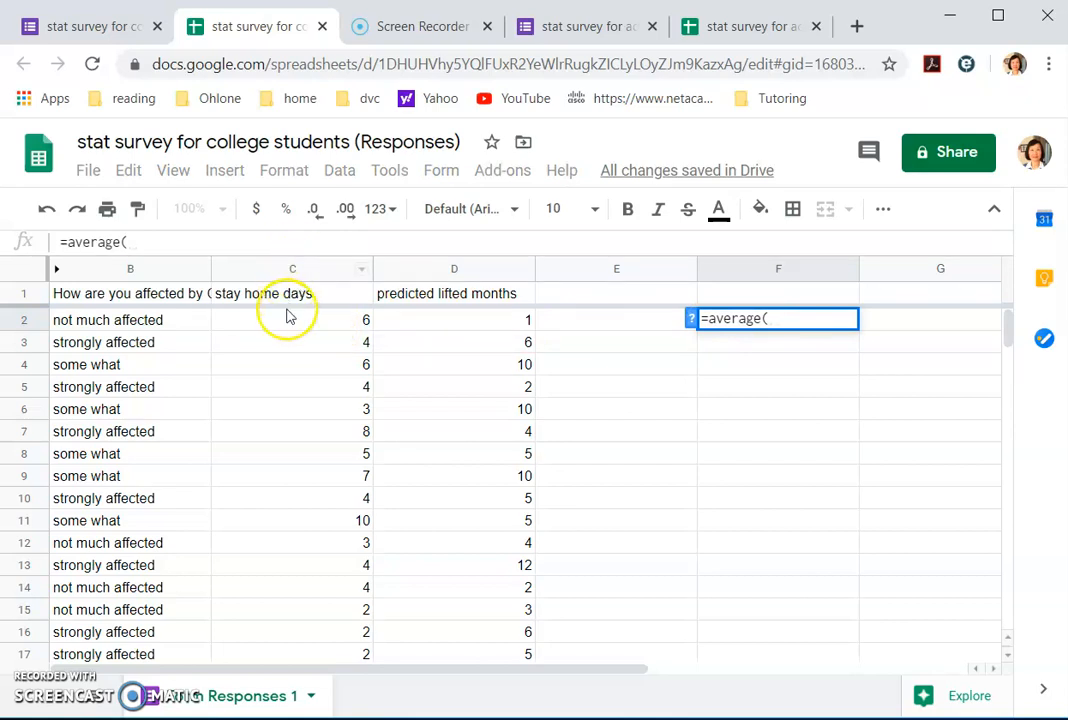
pyautogui.scroll(-5, 303, 410)
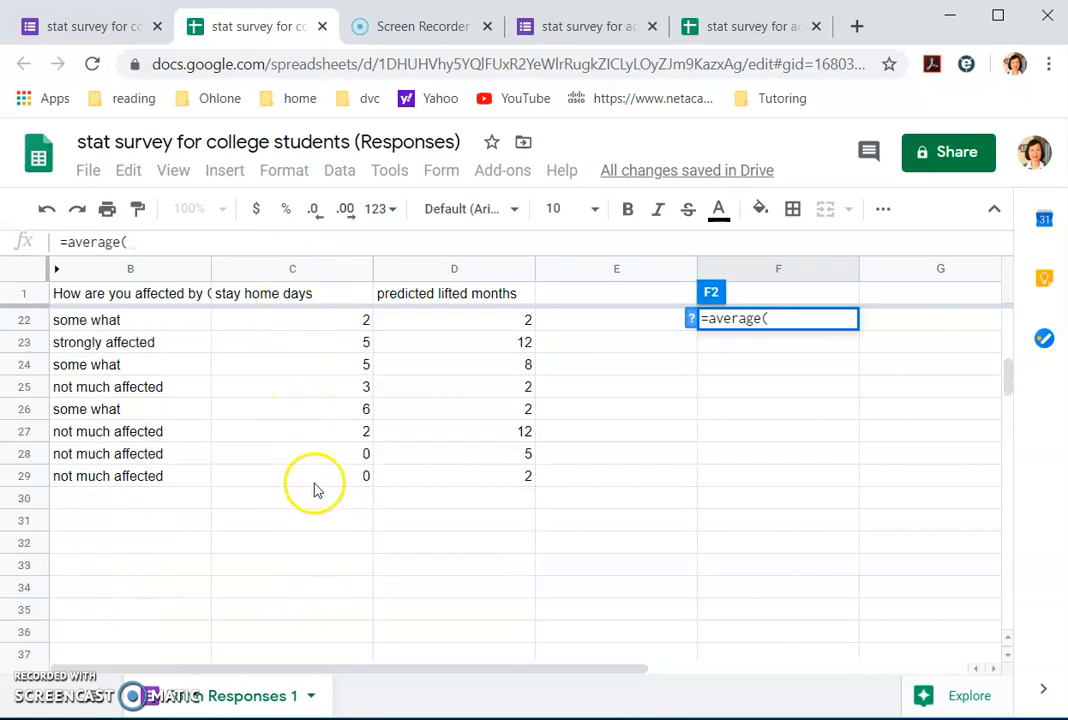
pyautogui.scroll(5, 312, 489)
pyautogui.write('c2')
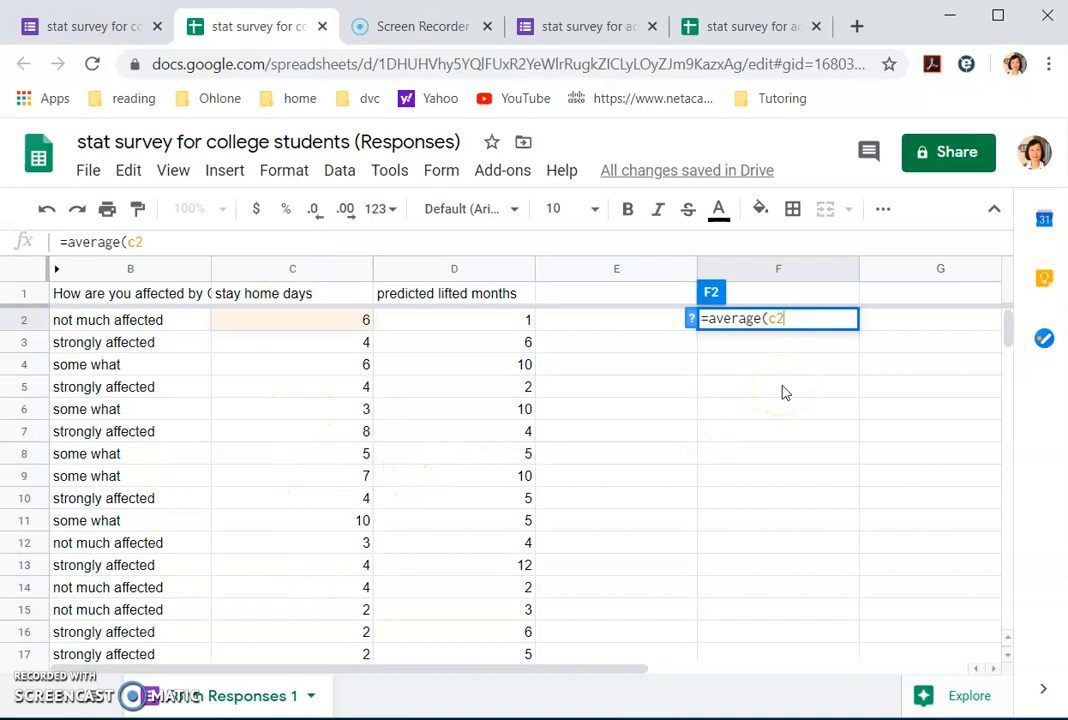
pyautogui.write(':c29)')
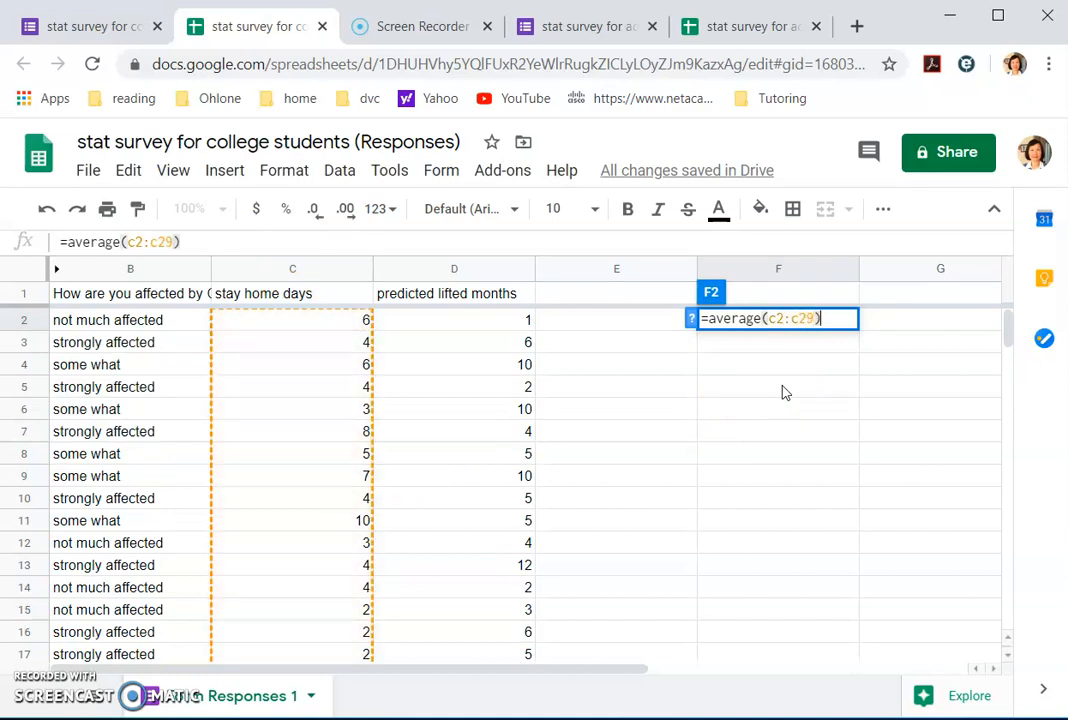
pyautogui.press('Return')
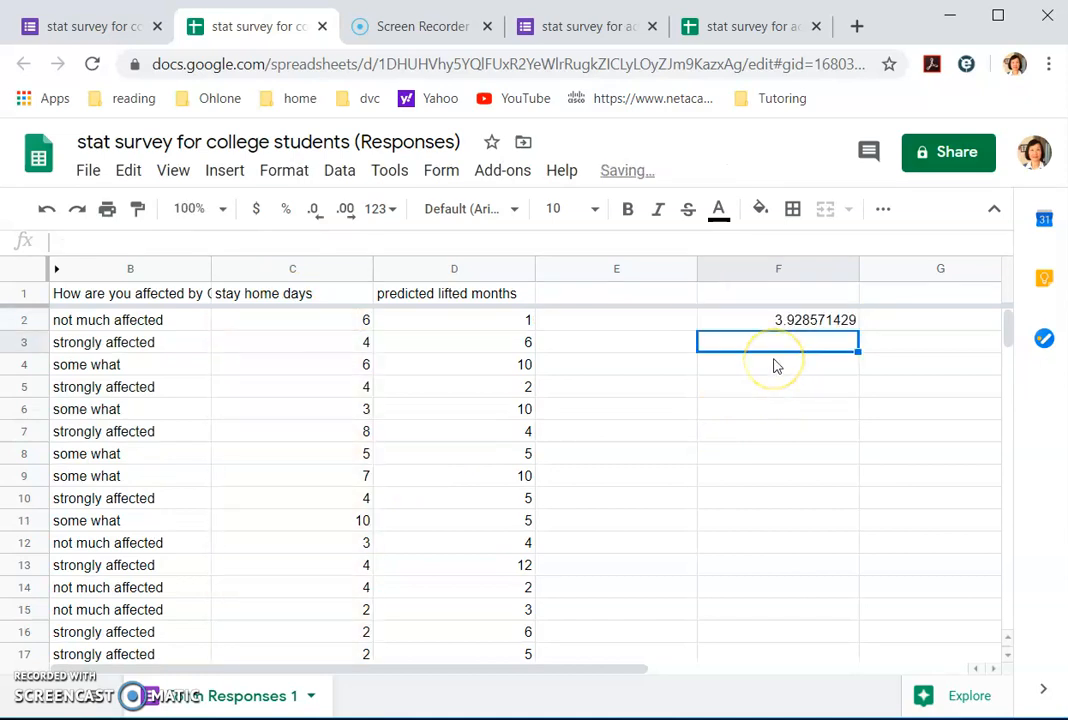
pyautogui.write('=median(c2:c29)')
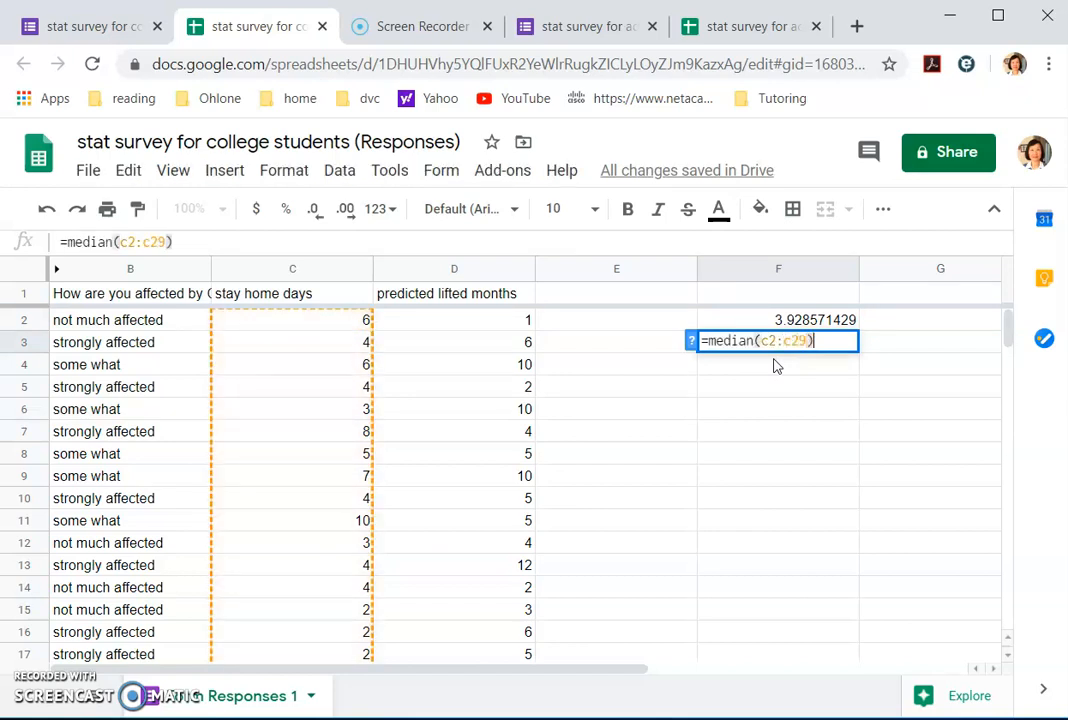
pyautogui.press('Return')
# Step: Add =stdeva(c2:c29) and =count(c2:c29) in F4 and F5, giving 2.259606184 and 28
pyautogui.write('=')
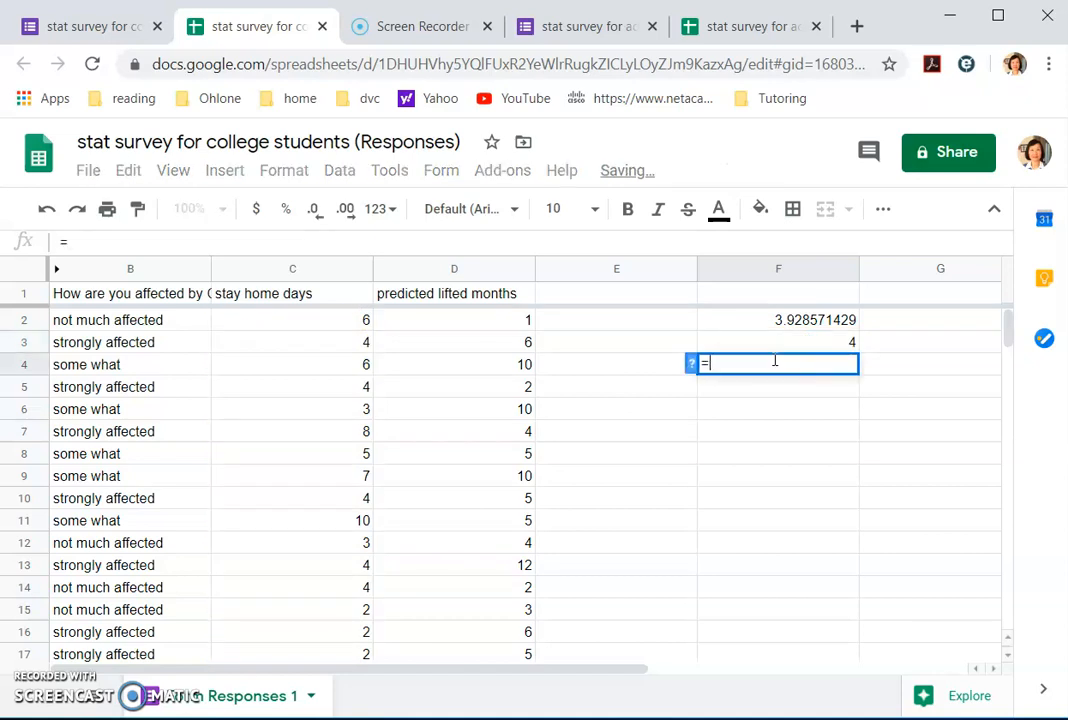
pyautogui.write('stdeva')
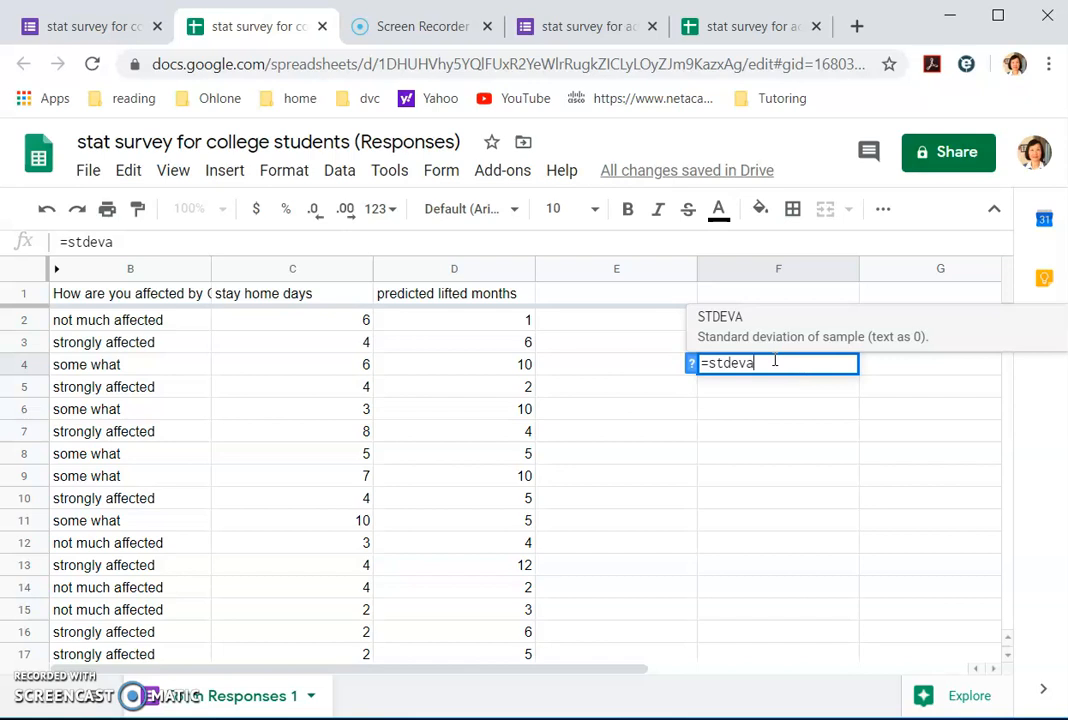
pyautogui.write('(c2:')
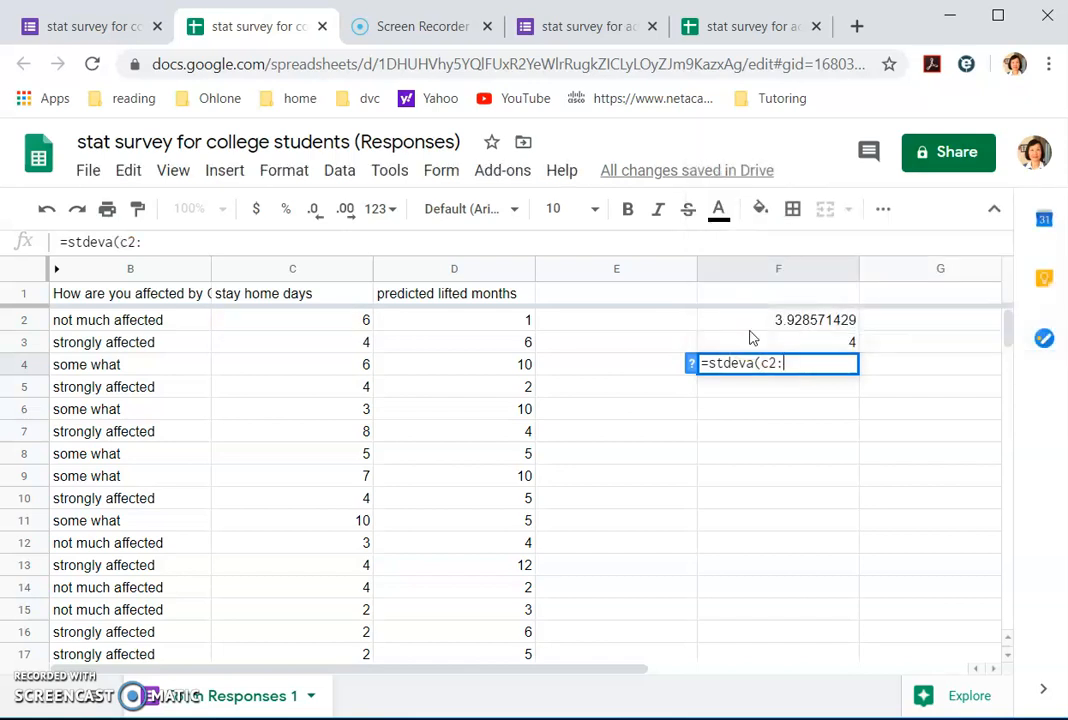
pyautogui.write('c29)')
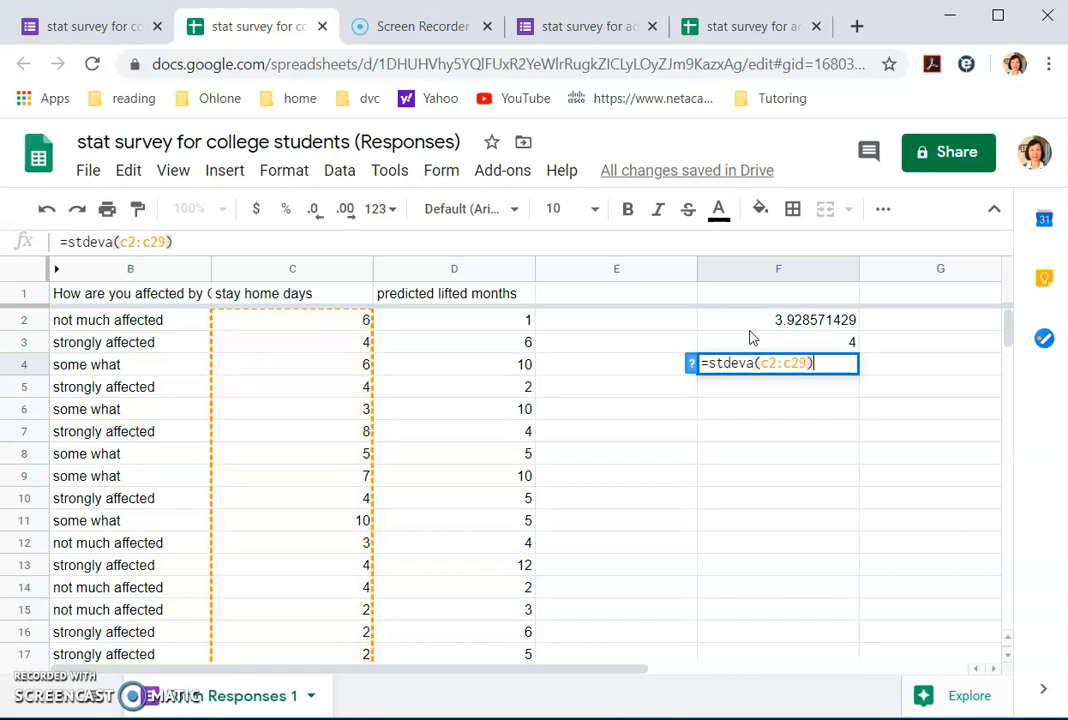
pyautogui.press('Return')
pyautogui.write('=')
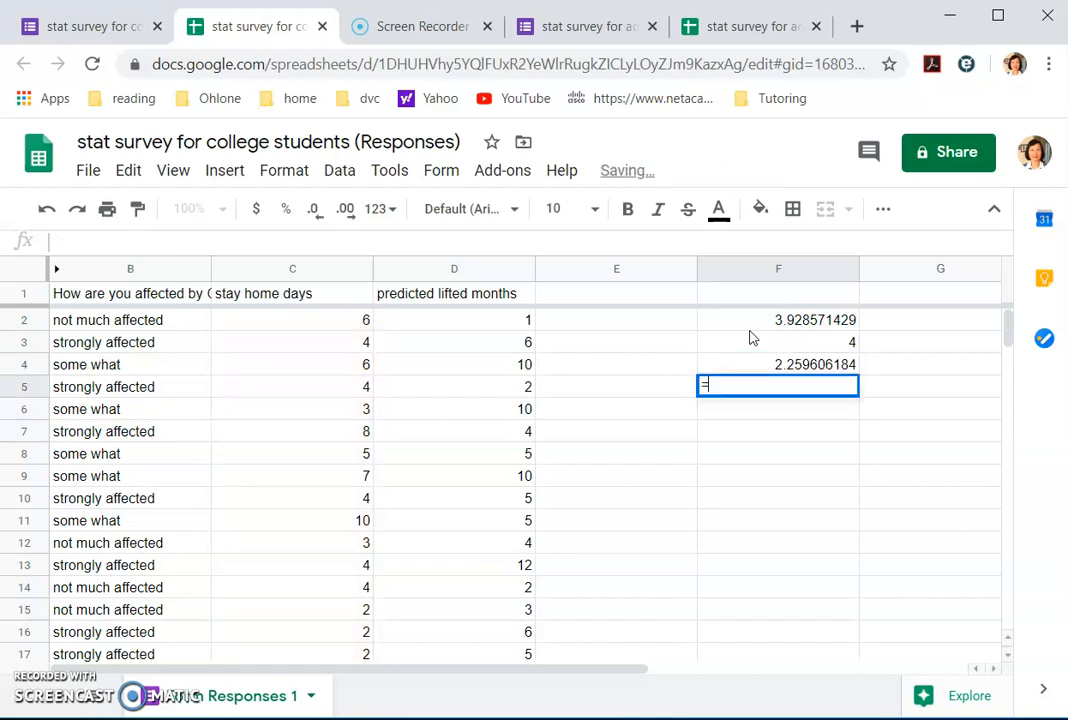
pyautogui.write('coun')
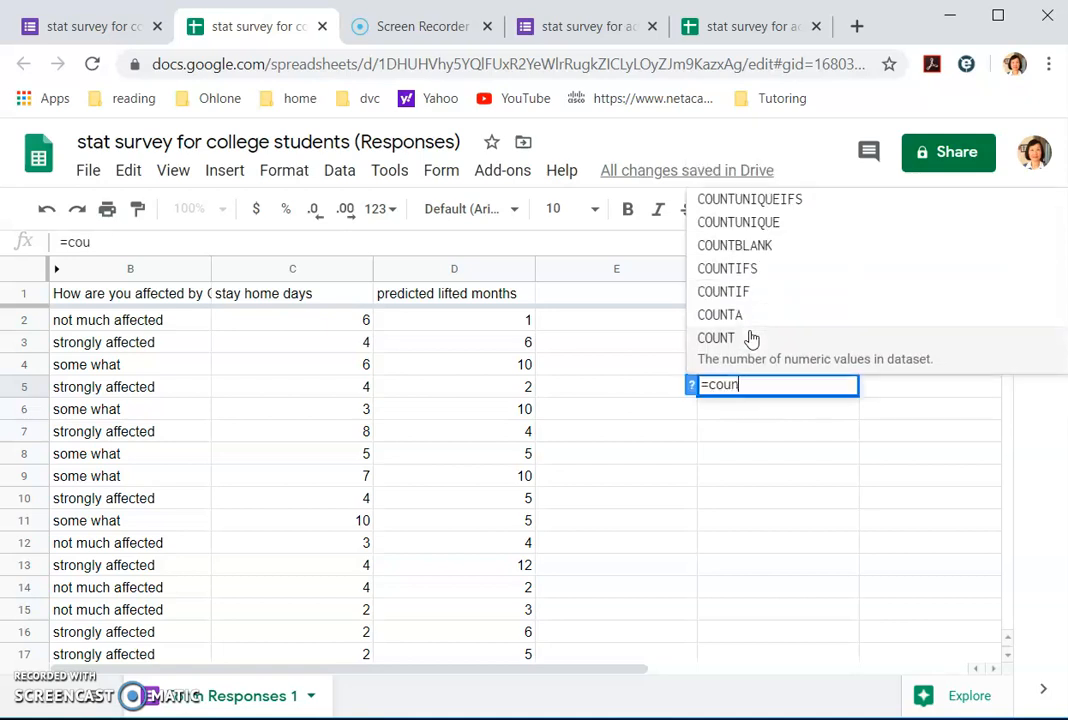
pyautogui.write('t(c2:c29)')
pyautogui.press('Return')
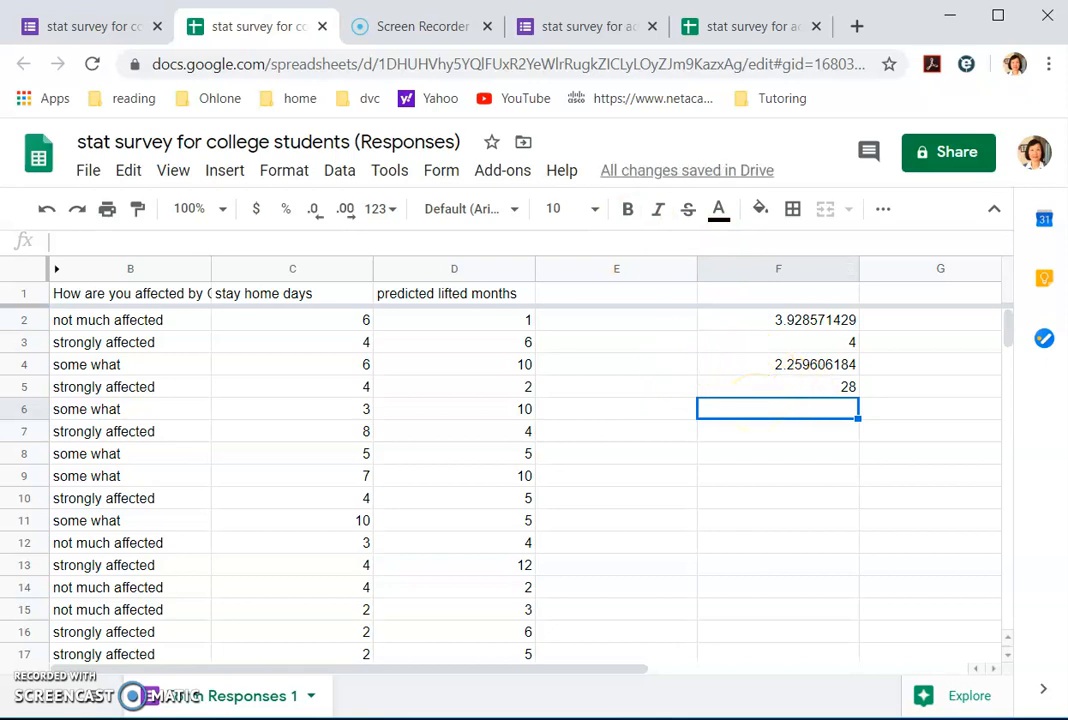
# Step: Enter the college students' mean 3.9, median 4 and sd 2.12 in the Word summary
pyautogui.hotkey('alt', 'Tab')
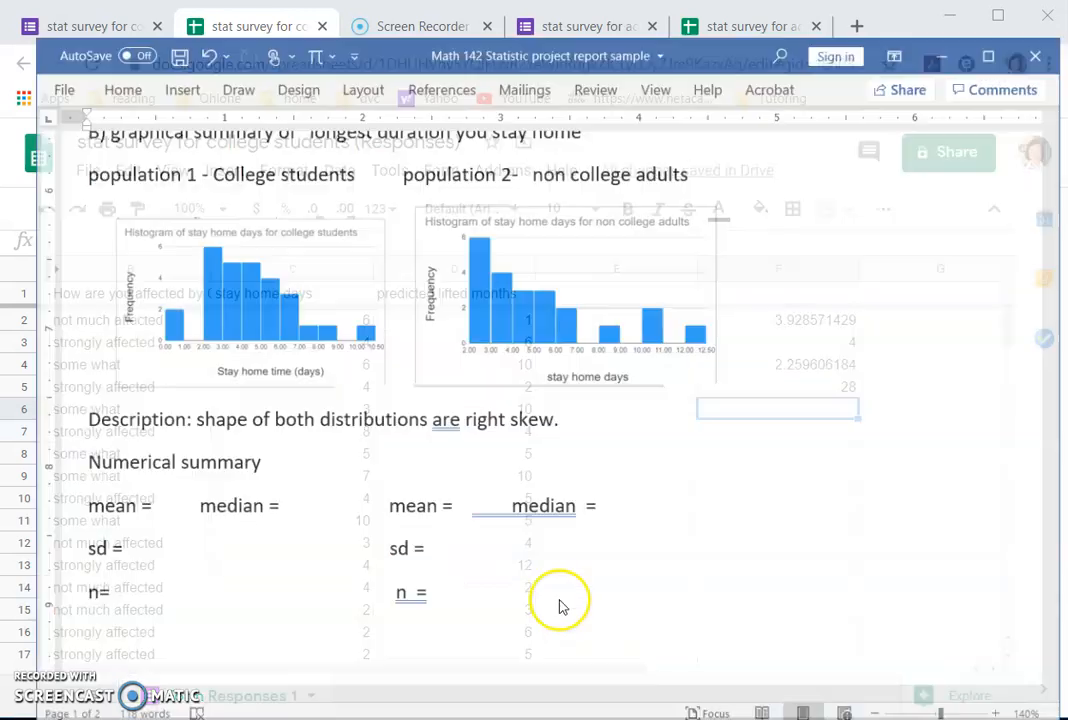
pyautogui.click(124, 489)
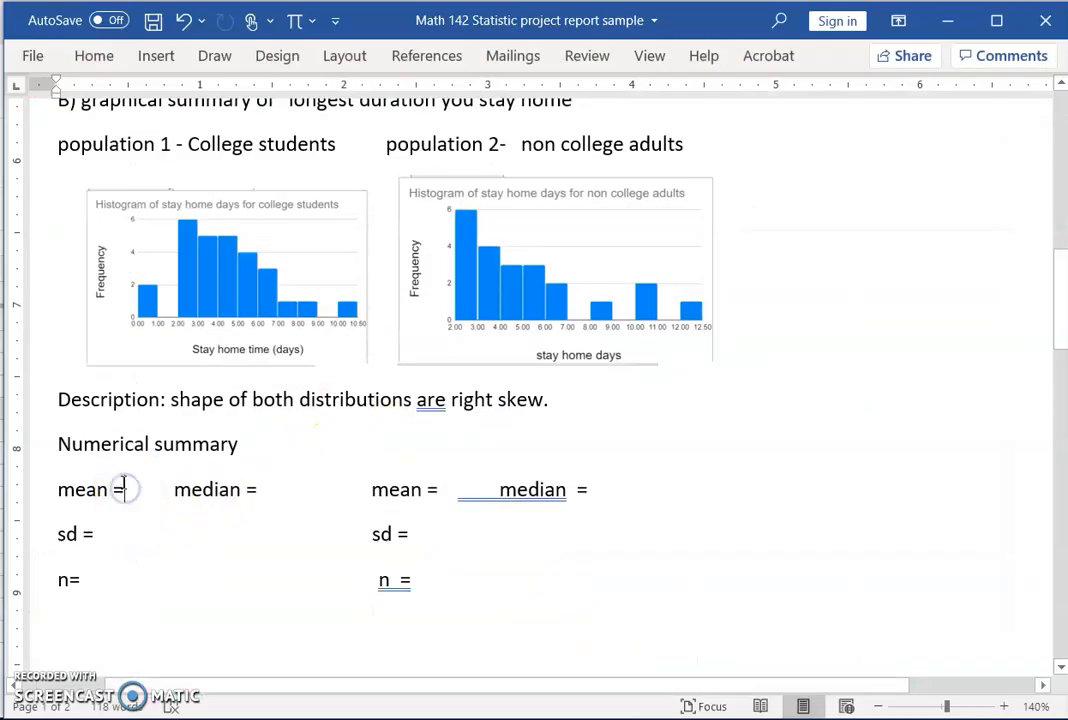
pyautogui.write('3.9')
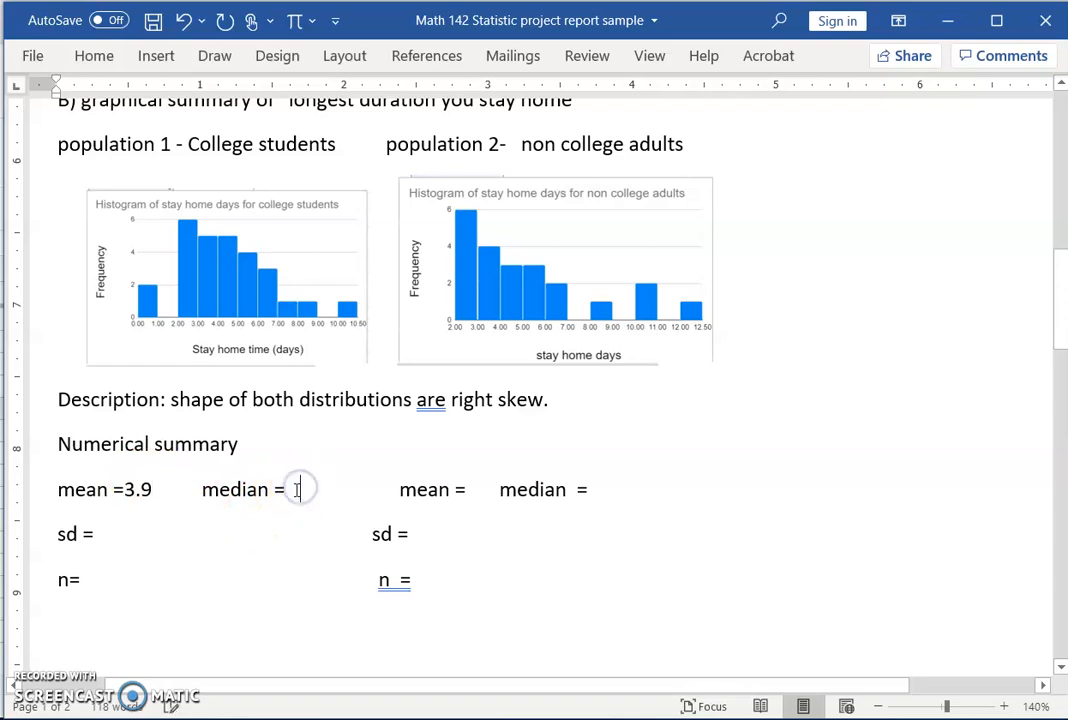
pyautogui.click(297, 489)
pyautogui.write('4')
pyautogui.click(110, 537)
pyautogui.write('2.')
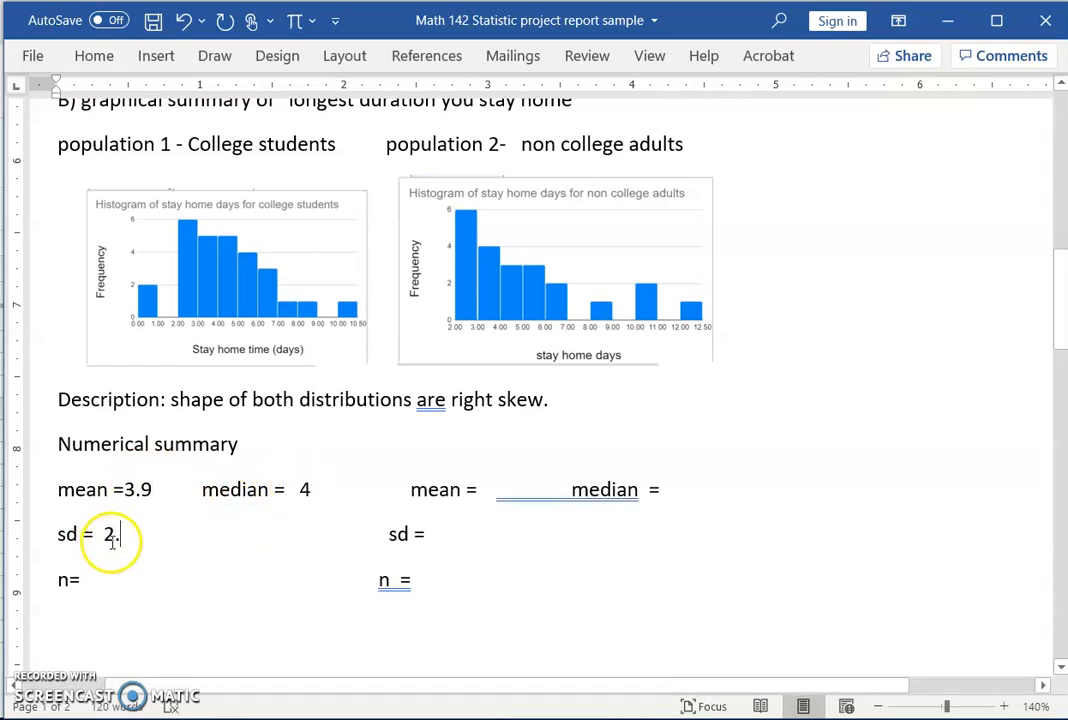
pyautogui.write('1')
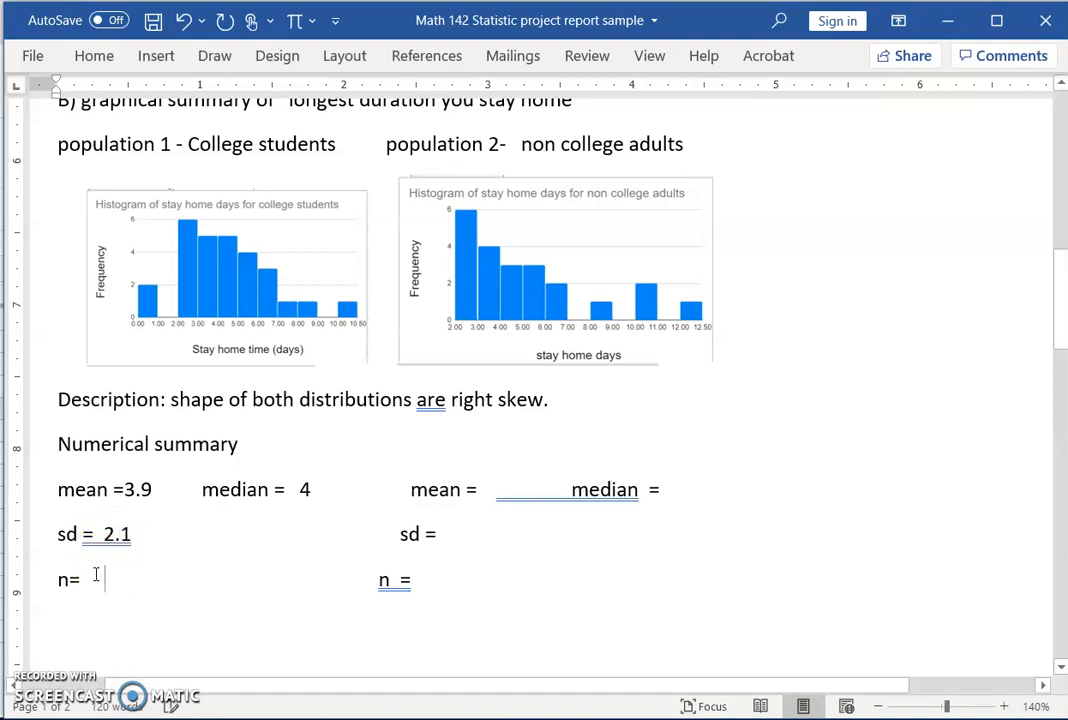
pyautogui.write('2')
# Step: Remove the extra space before population 2's 'mean ='
pyautogui.click(375, 483)
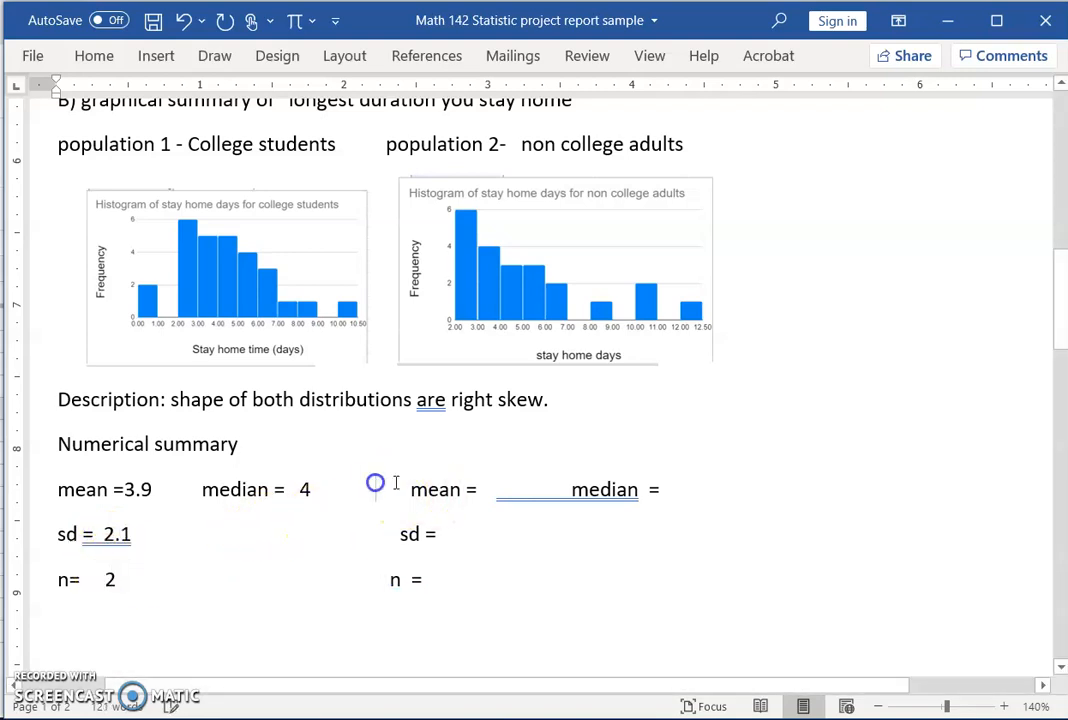
pyautogui.press('BackSpace')
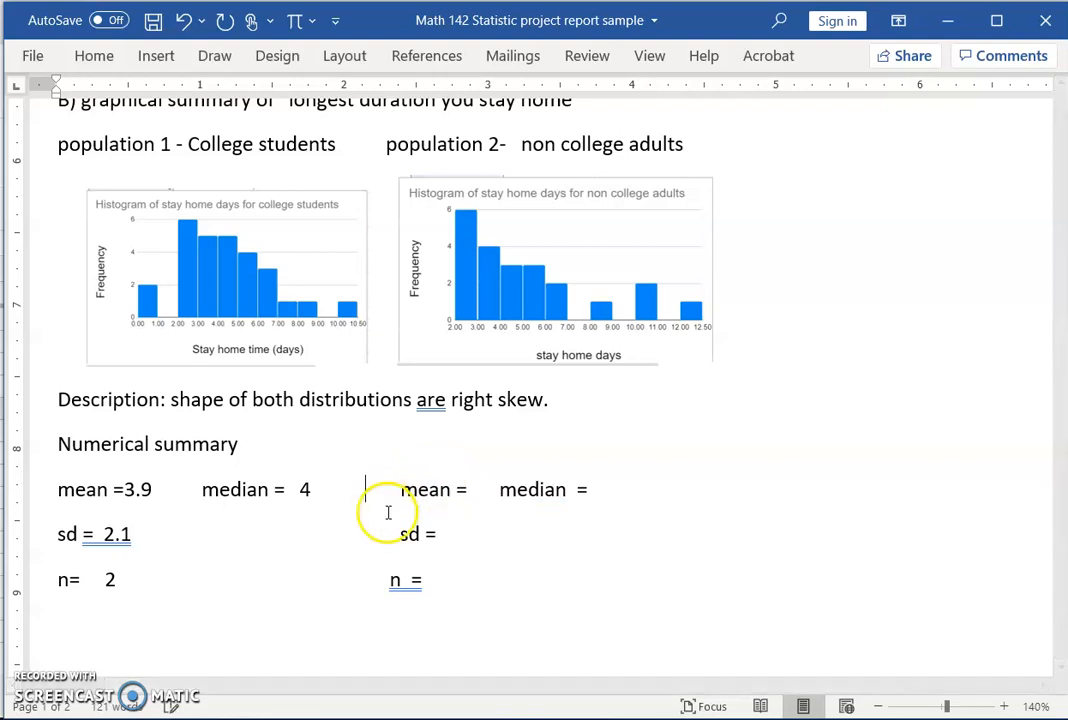
pyautogui.click(946, 16)
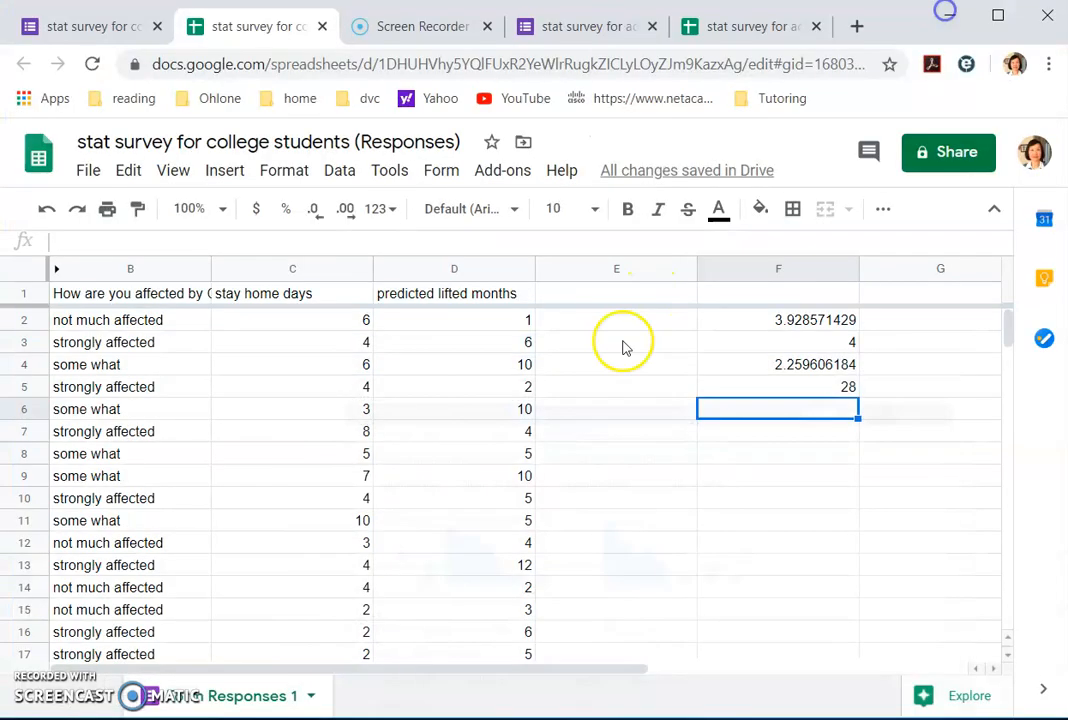
# Step: Delete the stay home days histogram from the adults survey sheet
pyautogui.click(733, 28)
pyautogui.click(715, 360)
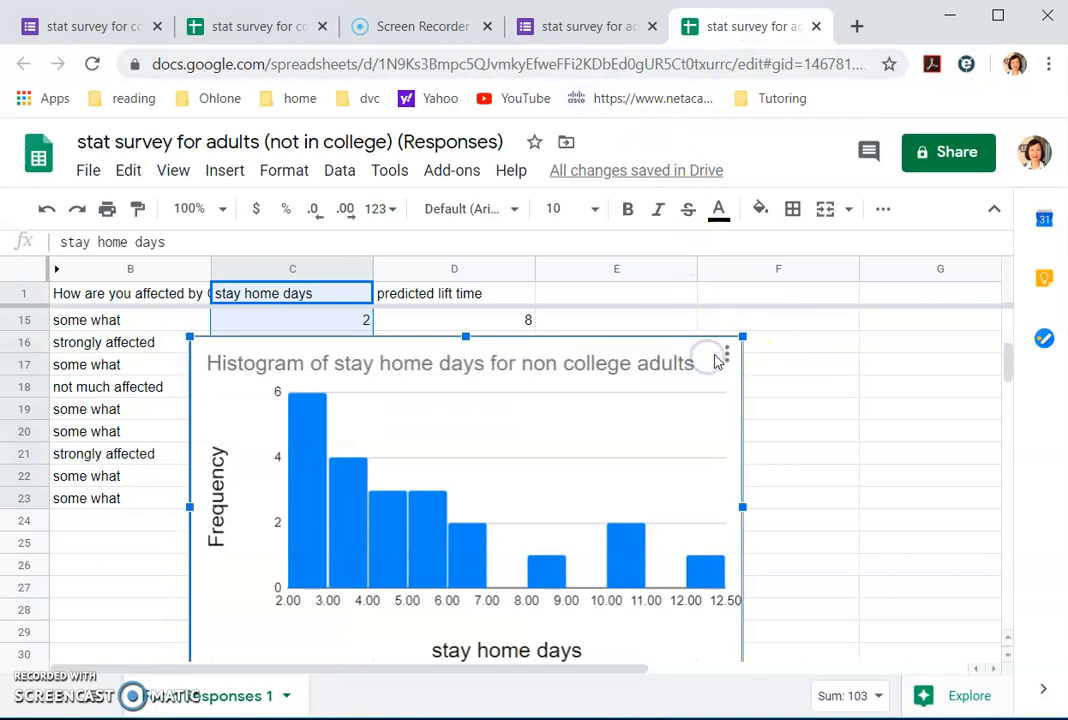
pyautogui.press('Delete')
pyautogui.scroll(5, 680, 370)
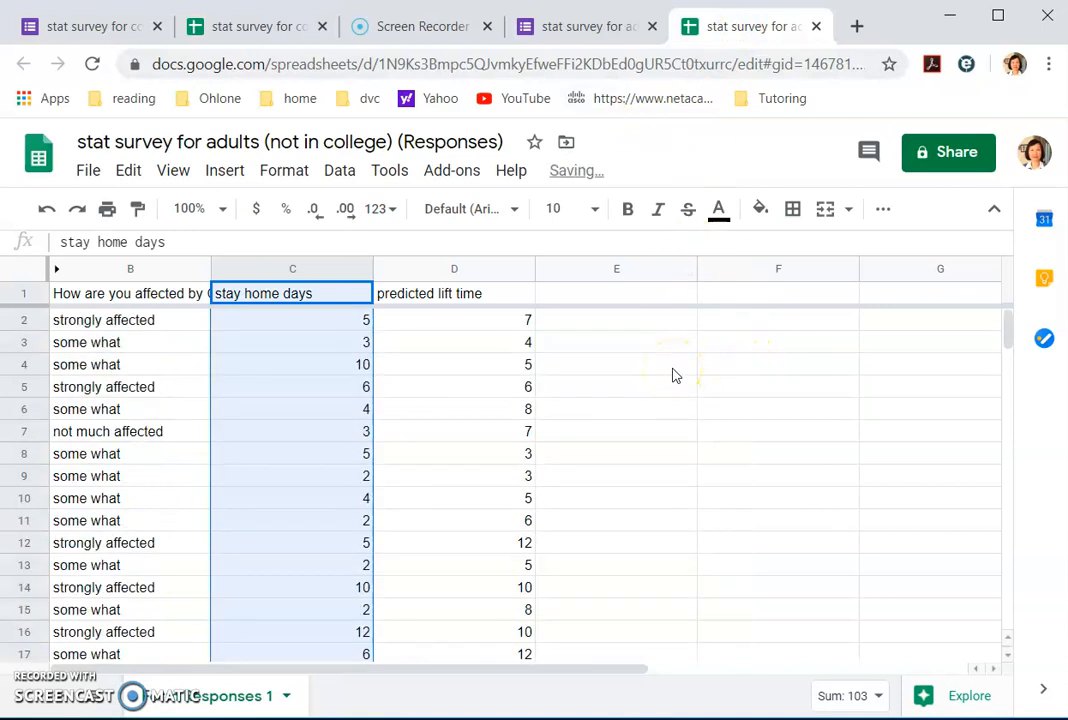
# Step: Compute the average and median of C2:C23 in F3 and F4
pyautogui.click(741, 345)
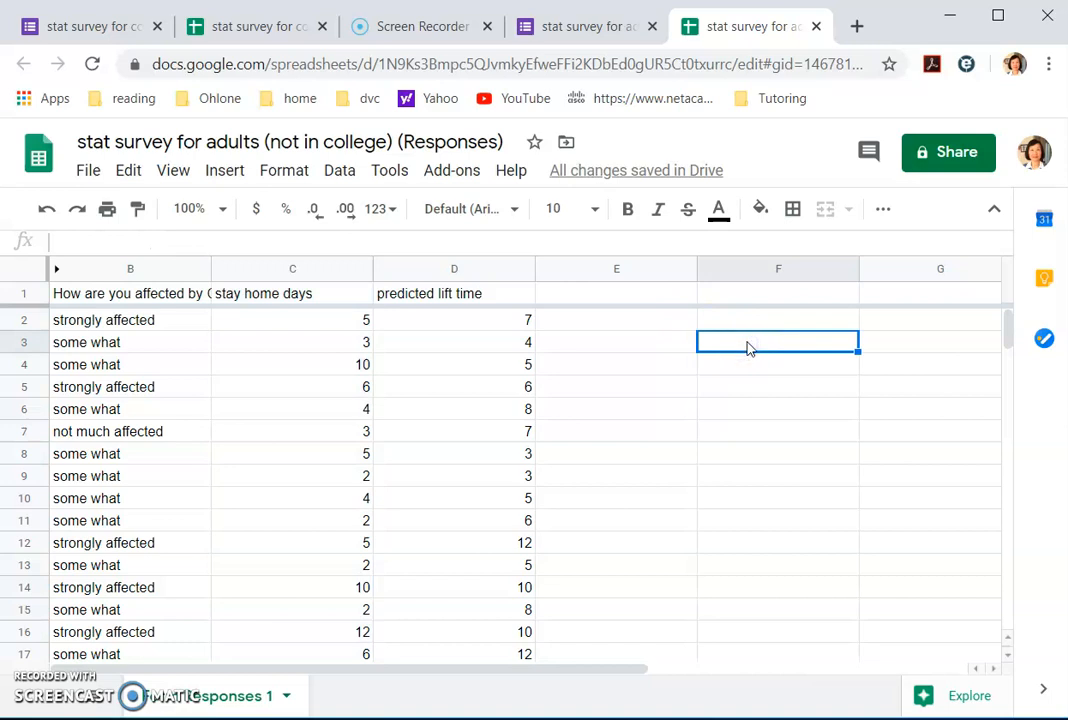
pyautogui.write('=')
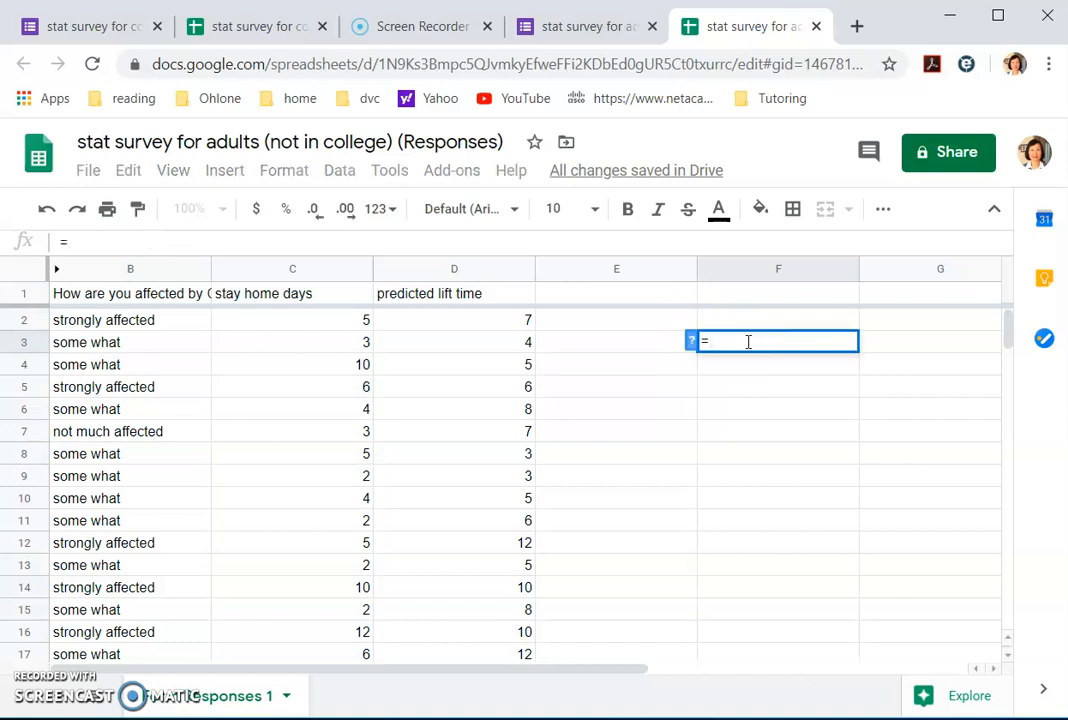
pyautogui.write('average(')
pyautogui.scroll(-3, 334, 400)
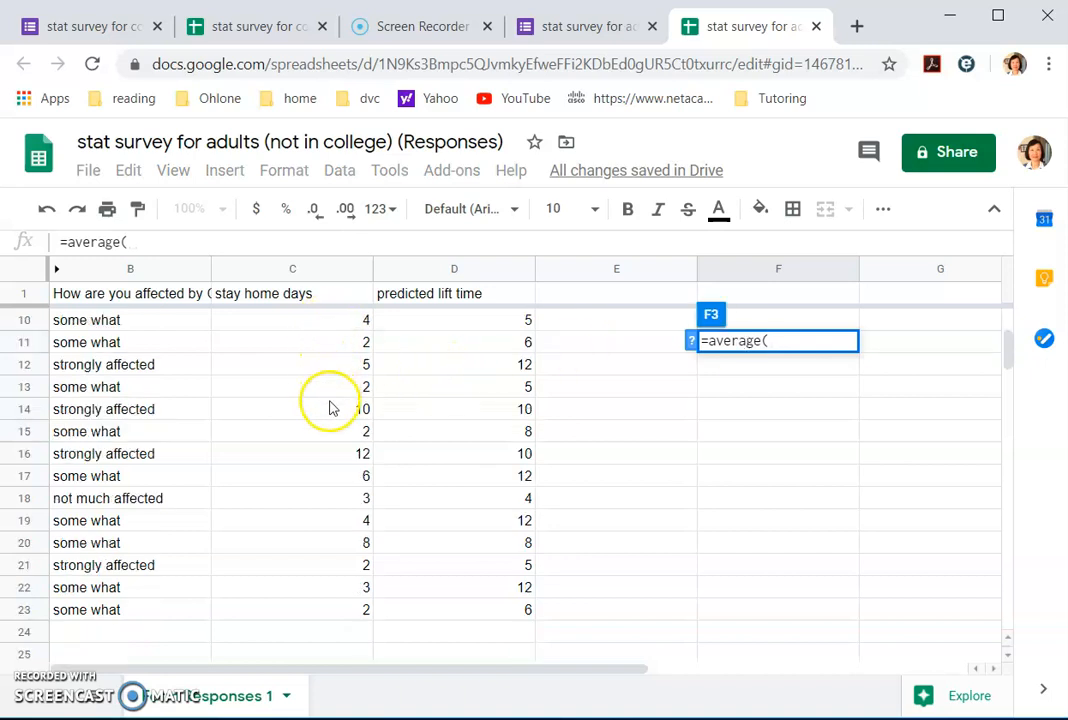
pyautogui.scroll(3, 317, 600)
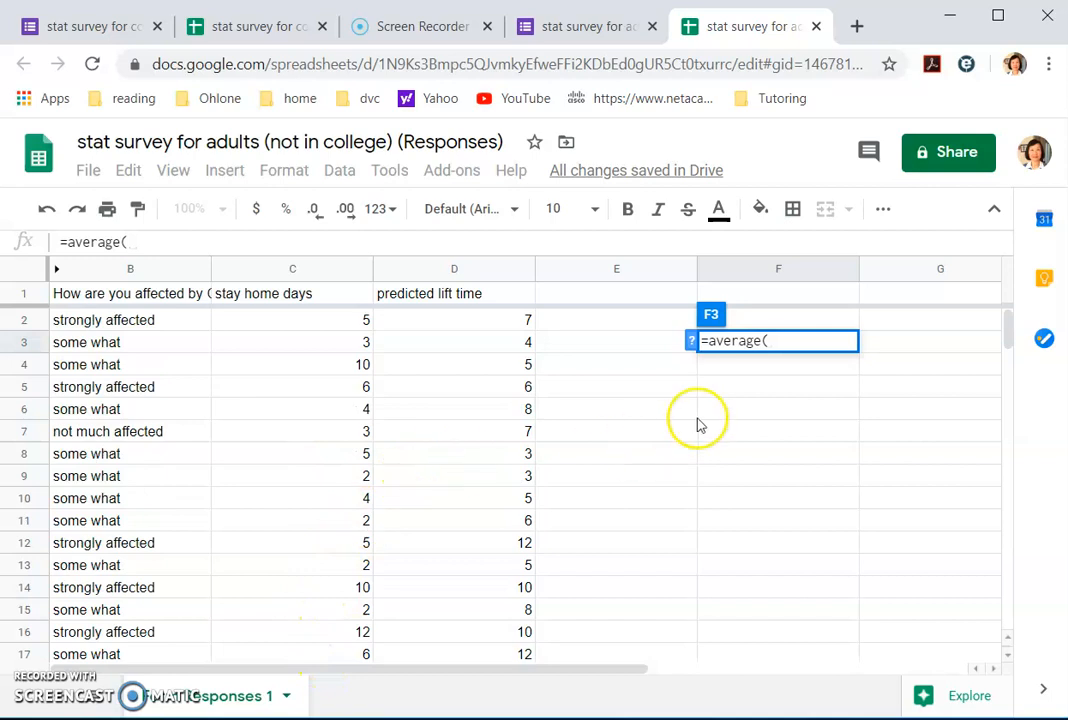
pyautogui.write('c2:c23)')
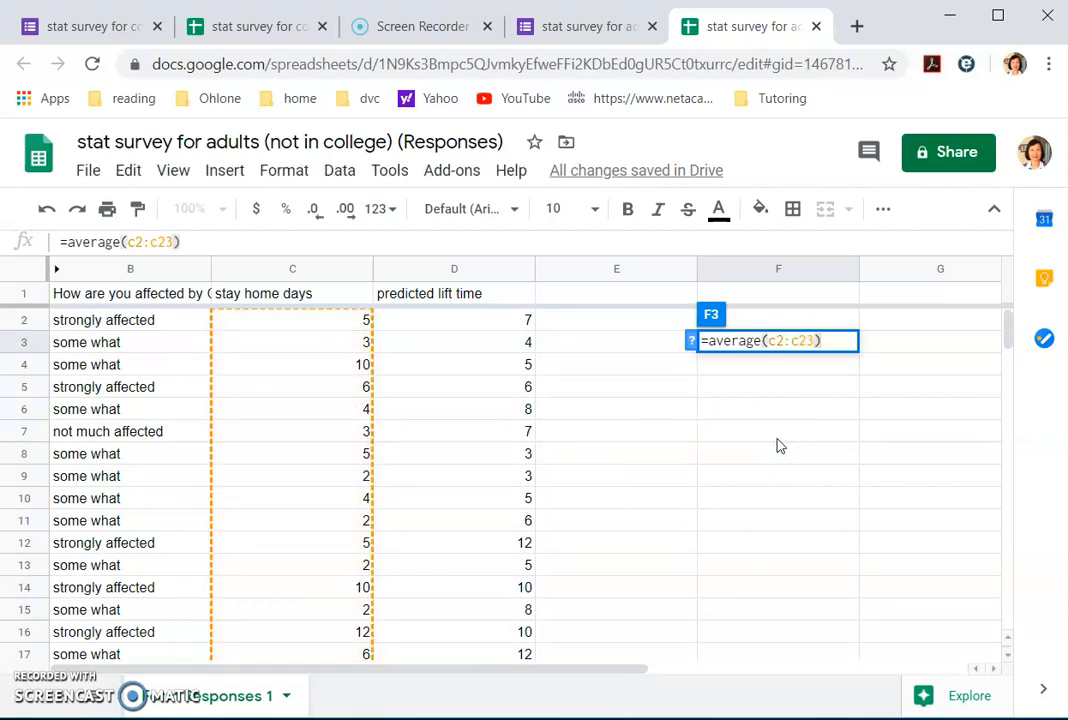
pyautogui.press('Return')
pyautogui.write('=media')
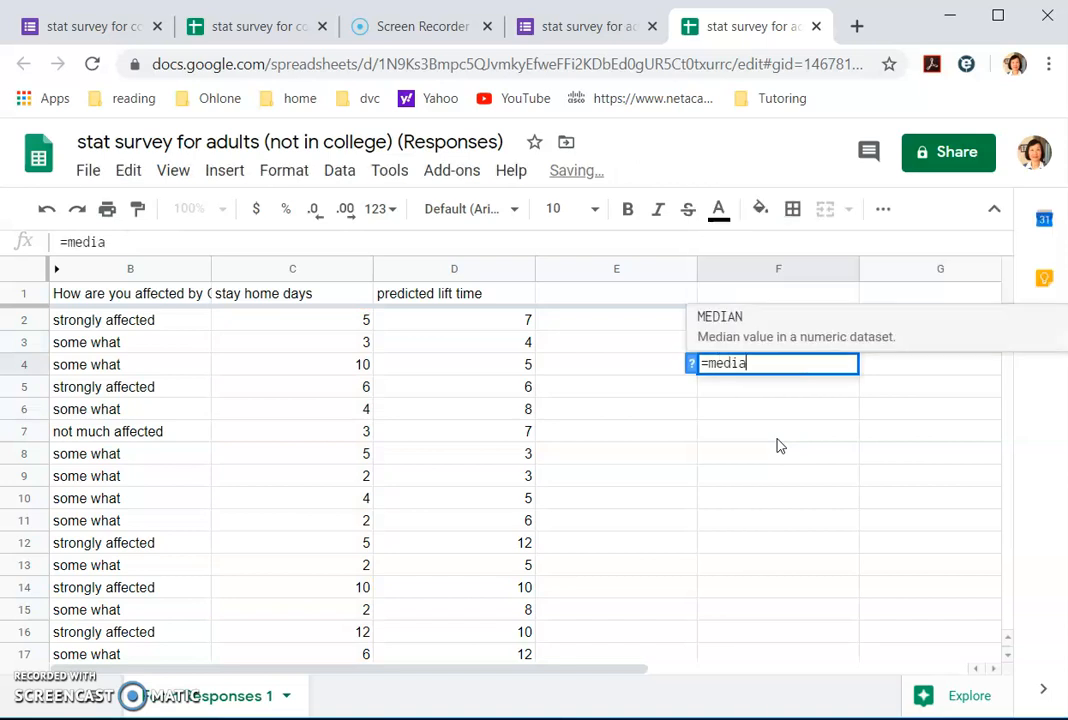
pyautogui.write('n(c2:c23)')
pyautogui.press('Return')
# Step: Add the standard deviation (=stdeva) and count (22) of C2:C23 in F5 and F6
pyautogui.write('=')
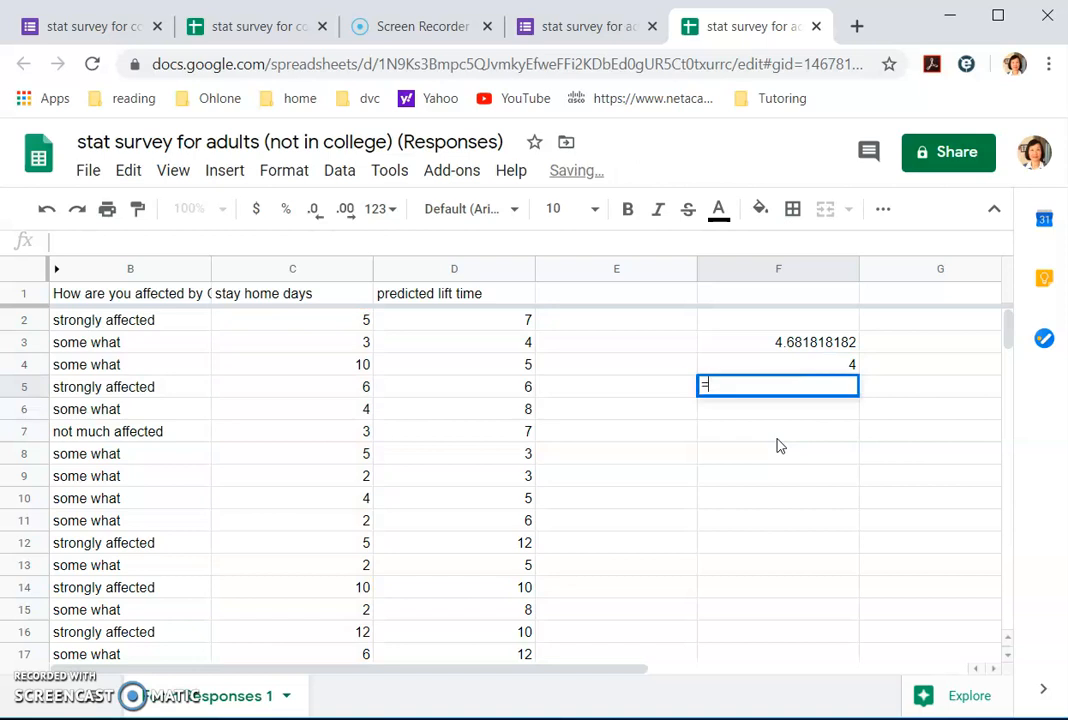
pyautogui.write('stde')
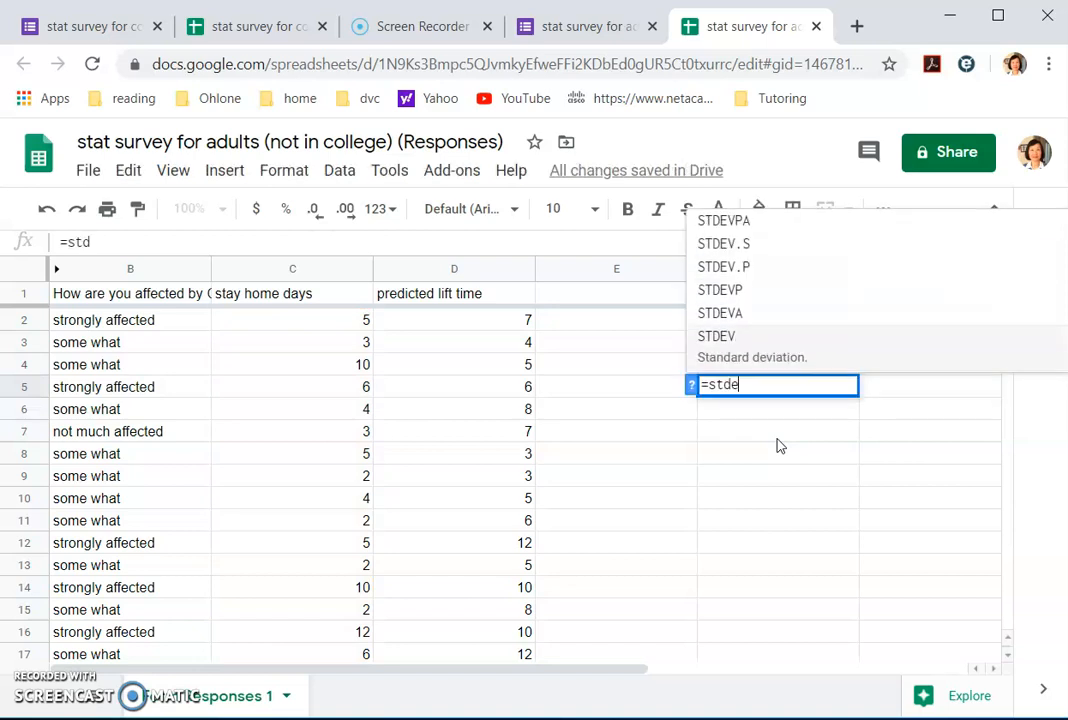
pyautogui.write('va(c2:')
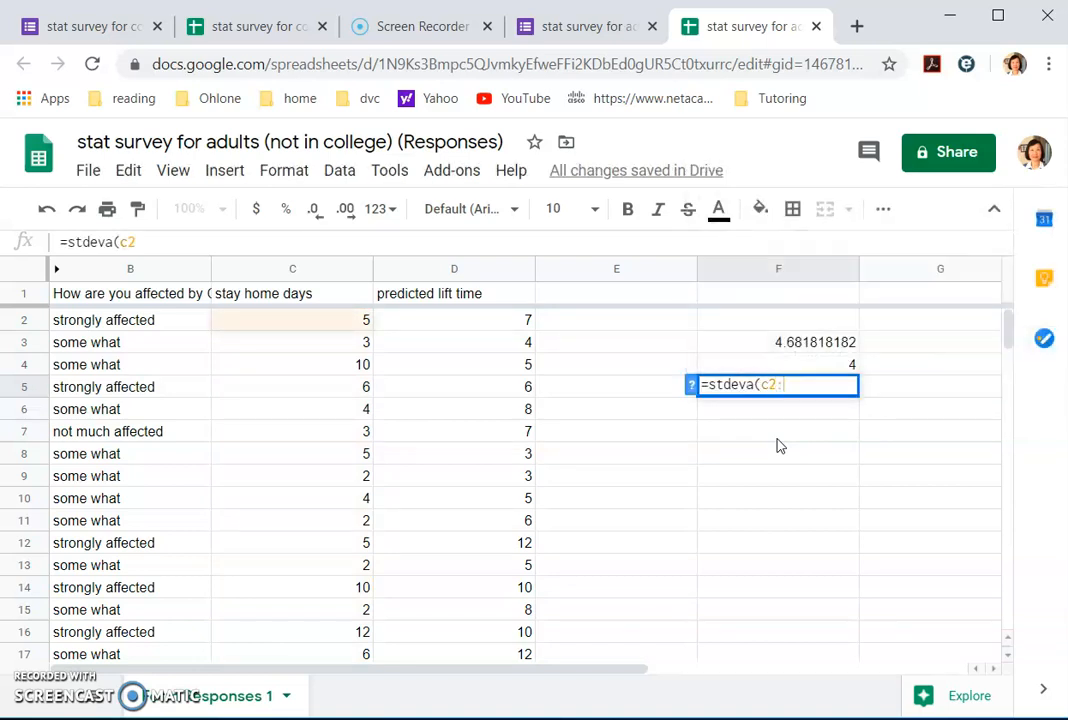
pyautogui.write('c23)')
pyautogui.press('Return')
pyautogui.write('=count(c')
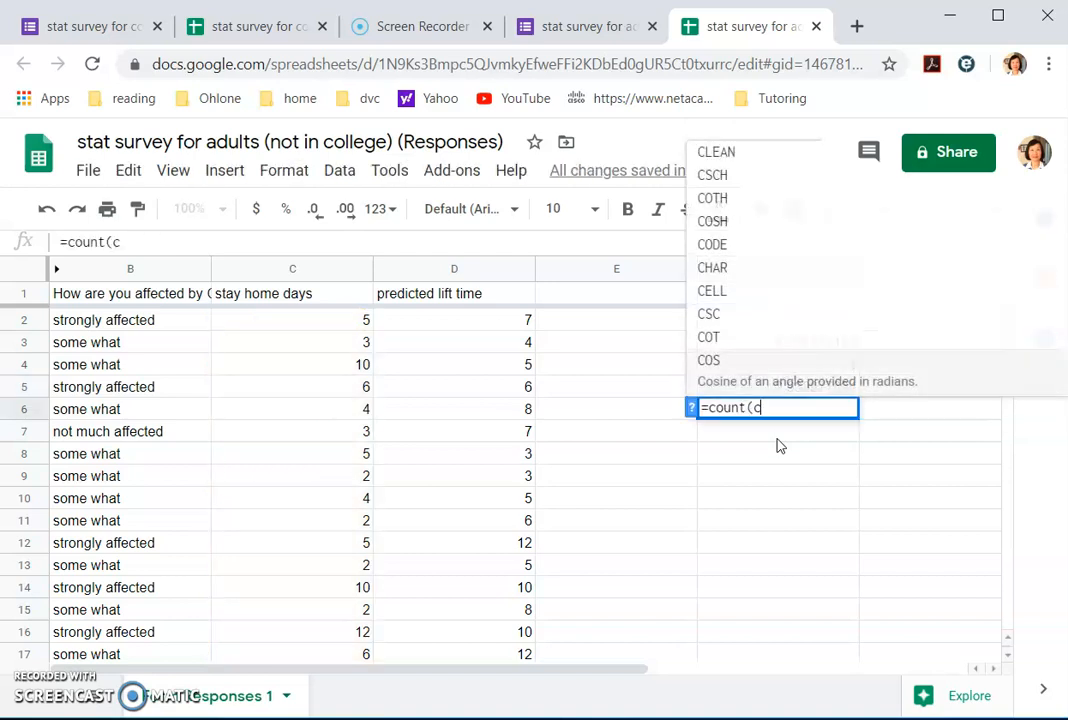
pyautogui.write('2:c23)')
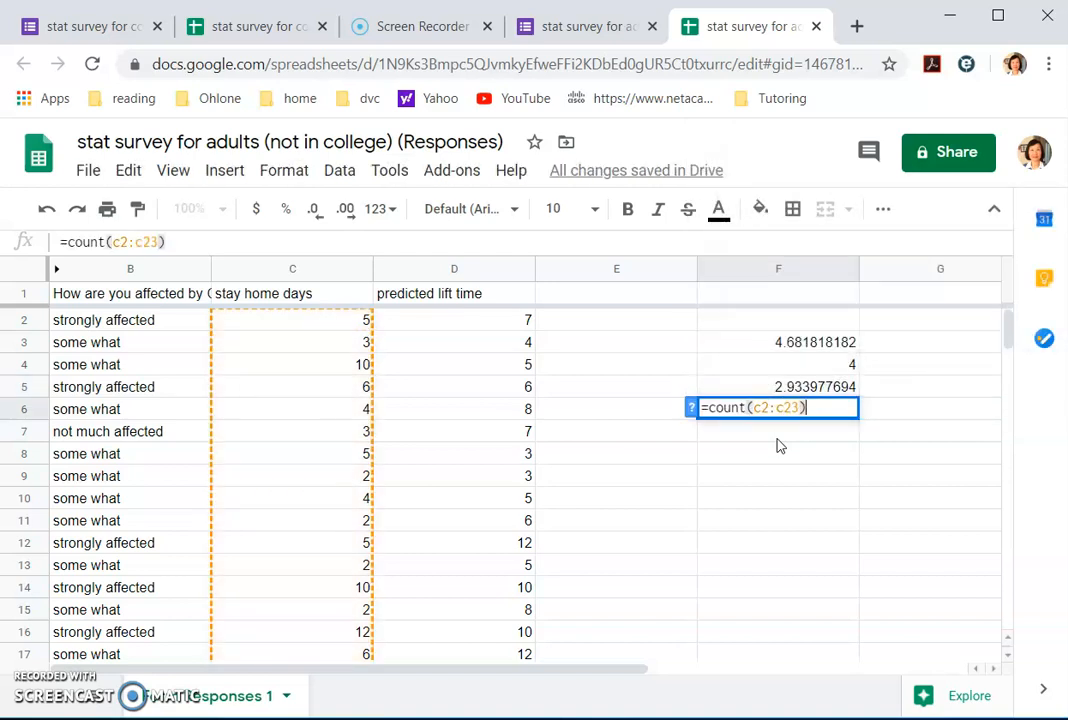
pyautogui.press('Return')
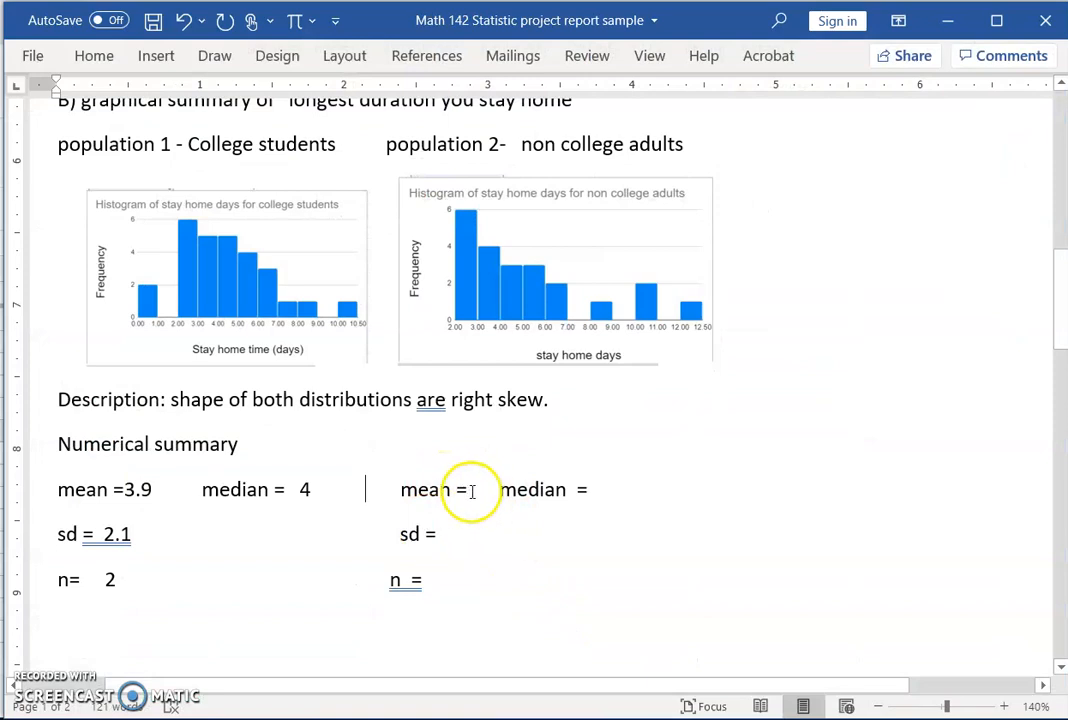
# Step: Enter the adults' mean 4.7, median 4, sd 2.9 and n 22, and complete the students' n 28
pyautogui.click(487, 488)
pyautogui.write('4.7')
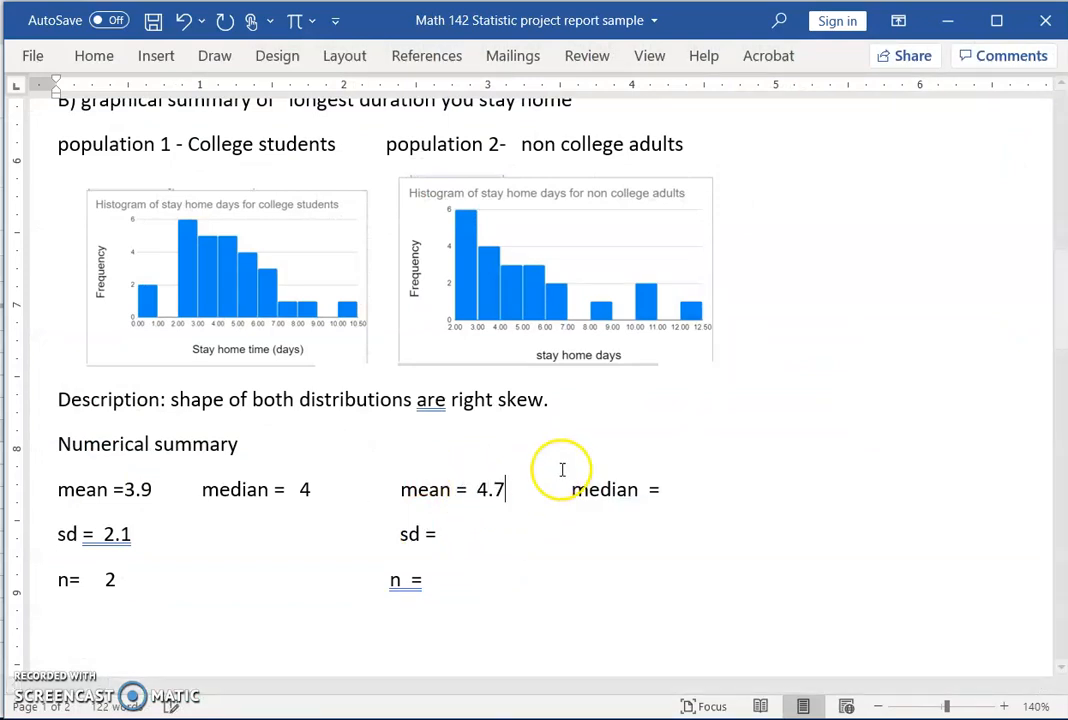
pyautogui.click(668, 488)
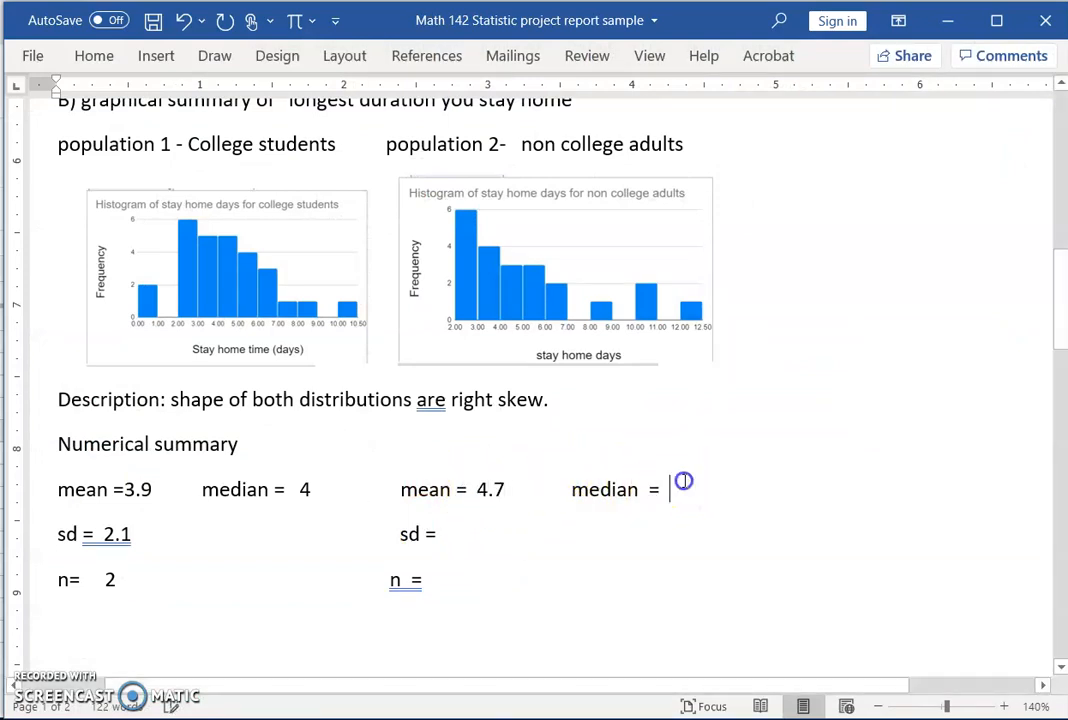
pyautogui.click(451, 533)
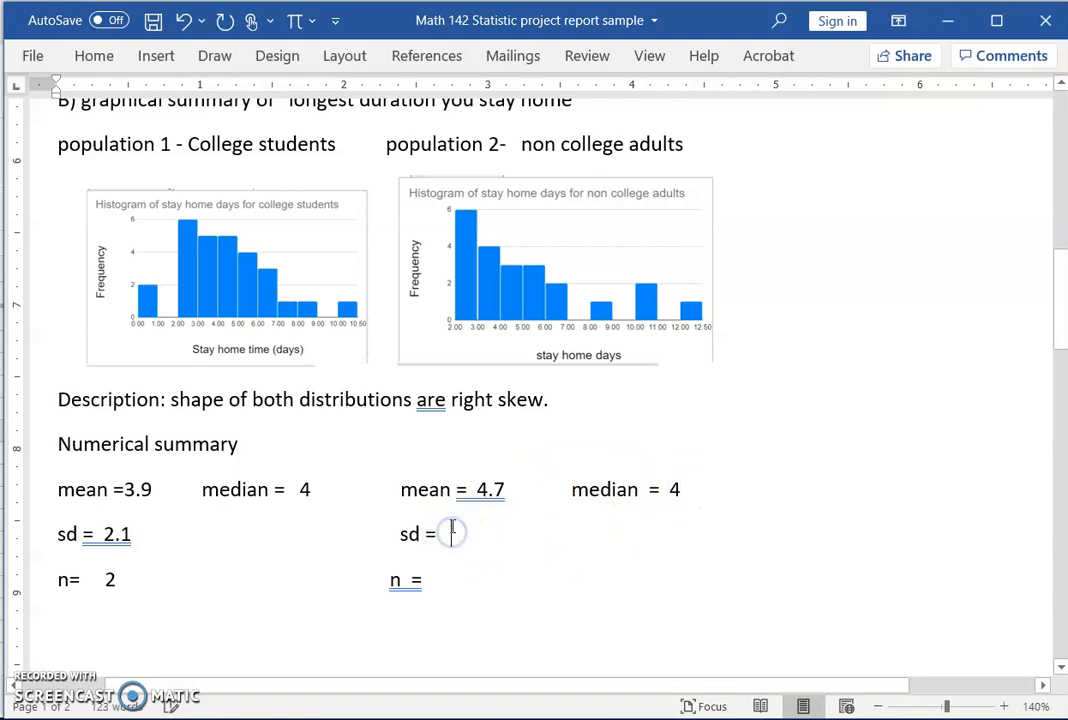
pyautogui.write('2.9')
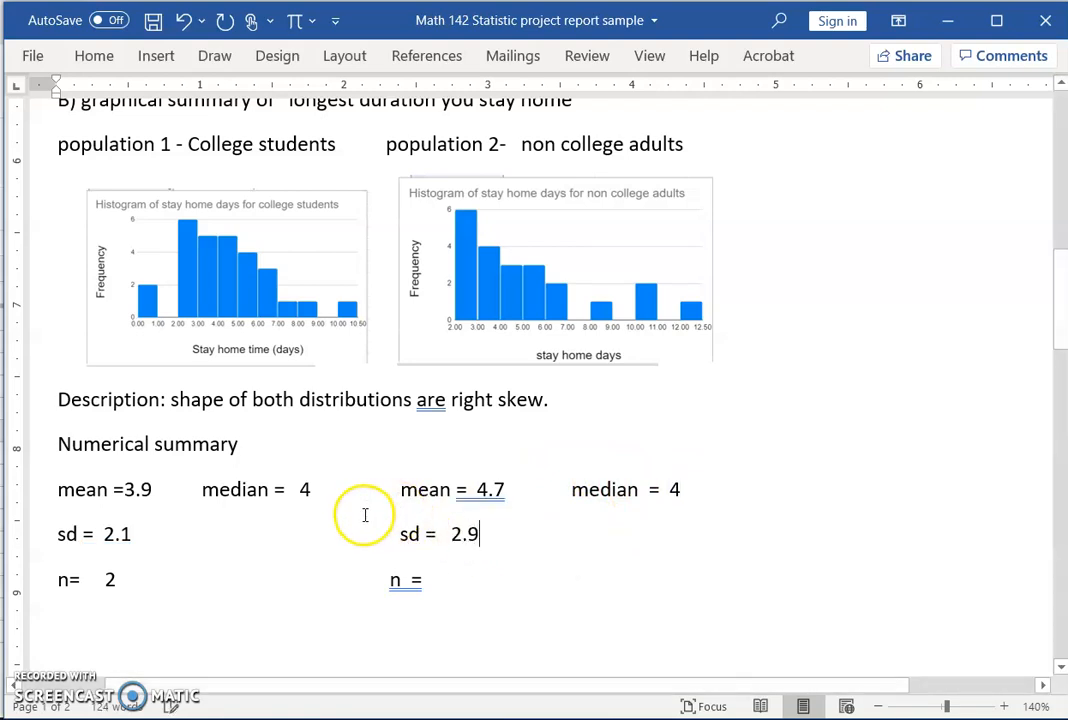
pyautogui.click(459, 578)
pyautogui.write('22')
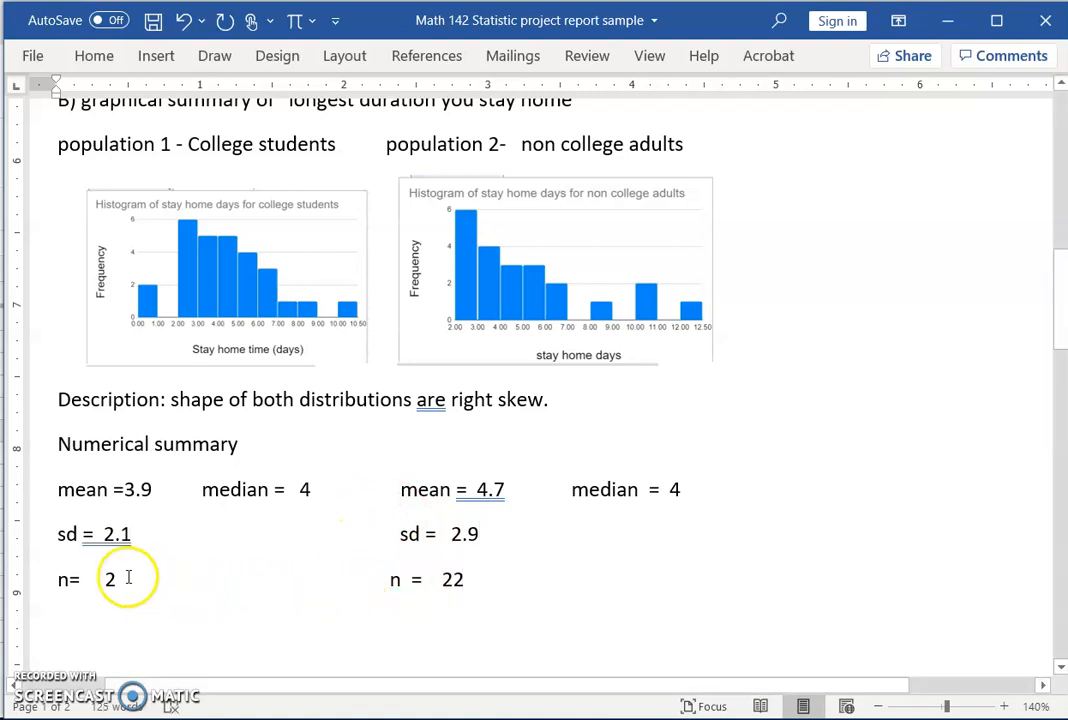
pyautogui.write(' 8')
# Step: Insert a line break below the statistics to push section C onto the next page
pyautogui.scroll(1, 329, 489)
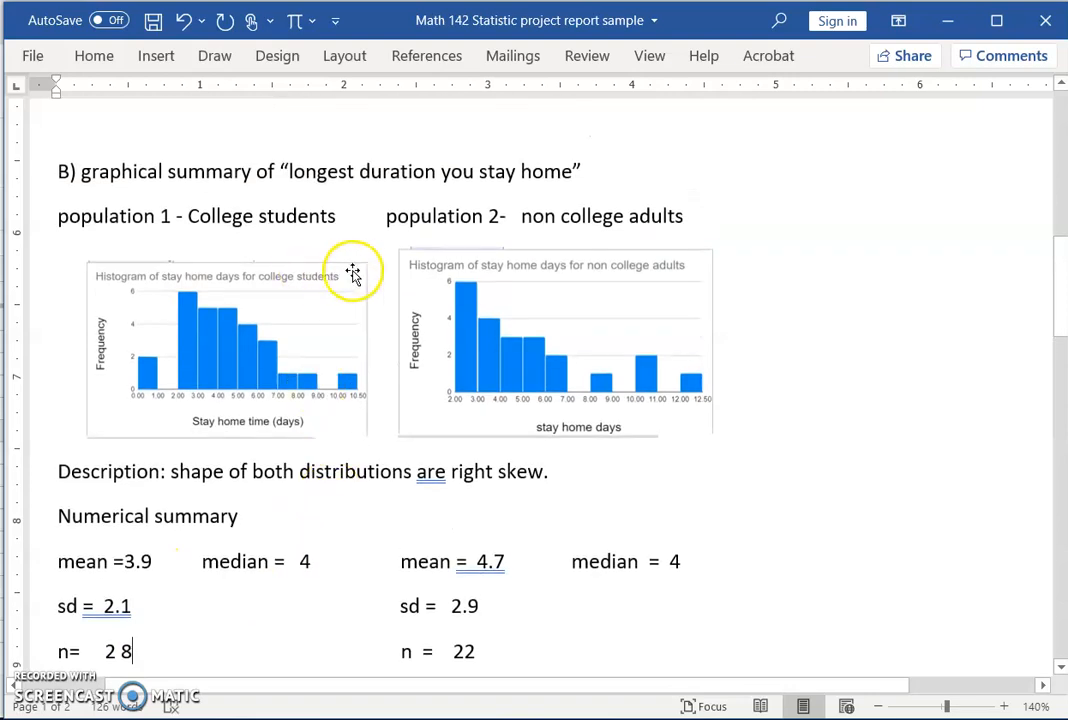
pyautogui.scroll(-3, 393, 377)
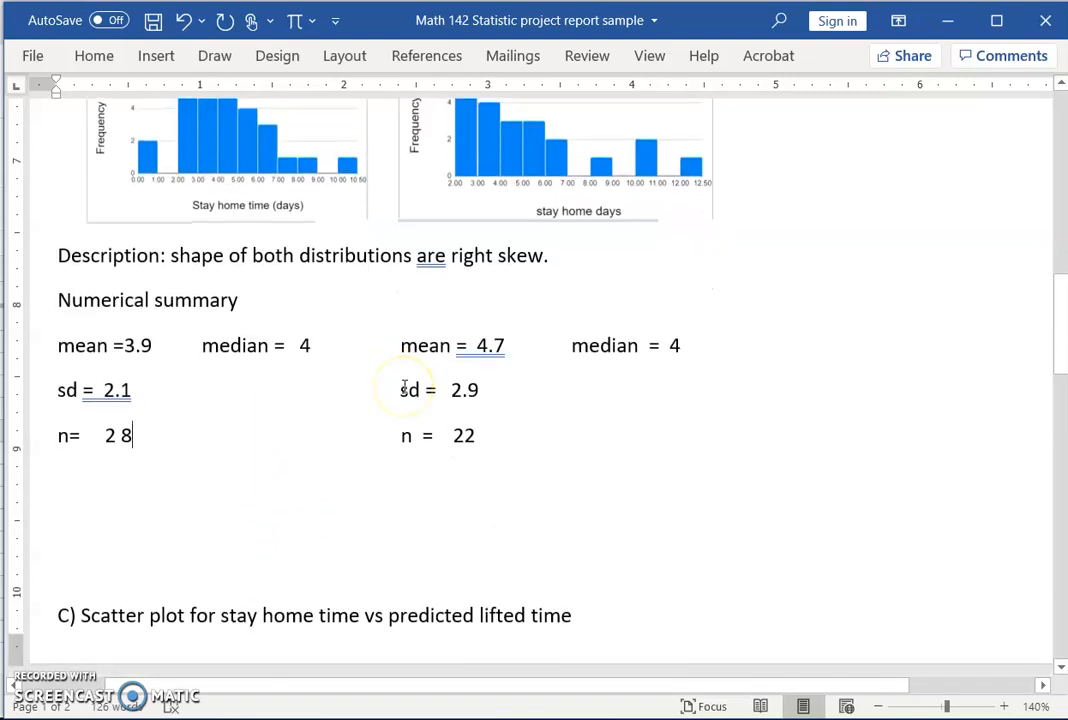
pyautogui.scroll(-3, 380, 232)
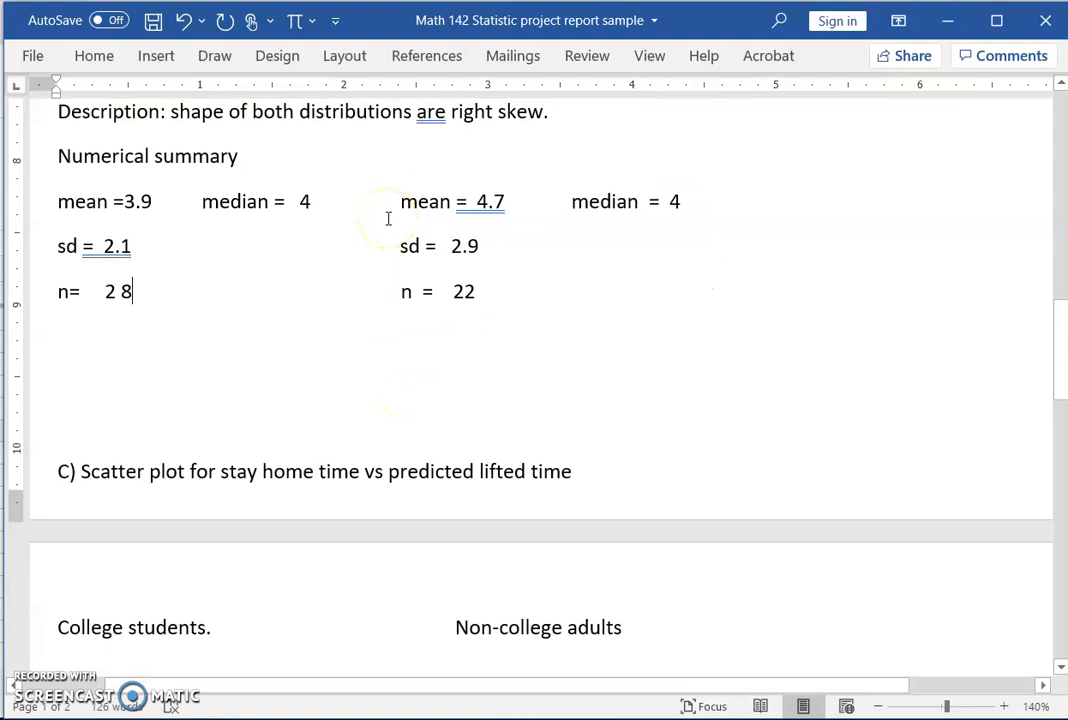
pyautogui.click(279, 317)
pyautogui.press('Return')
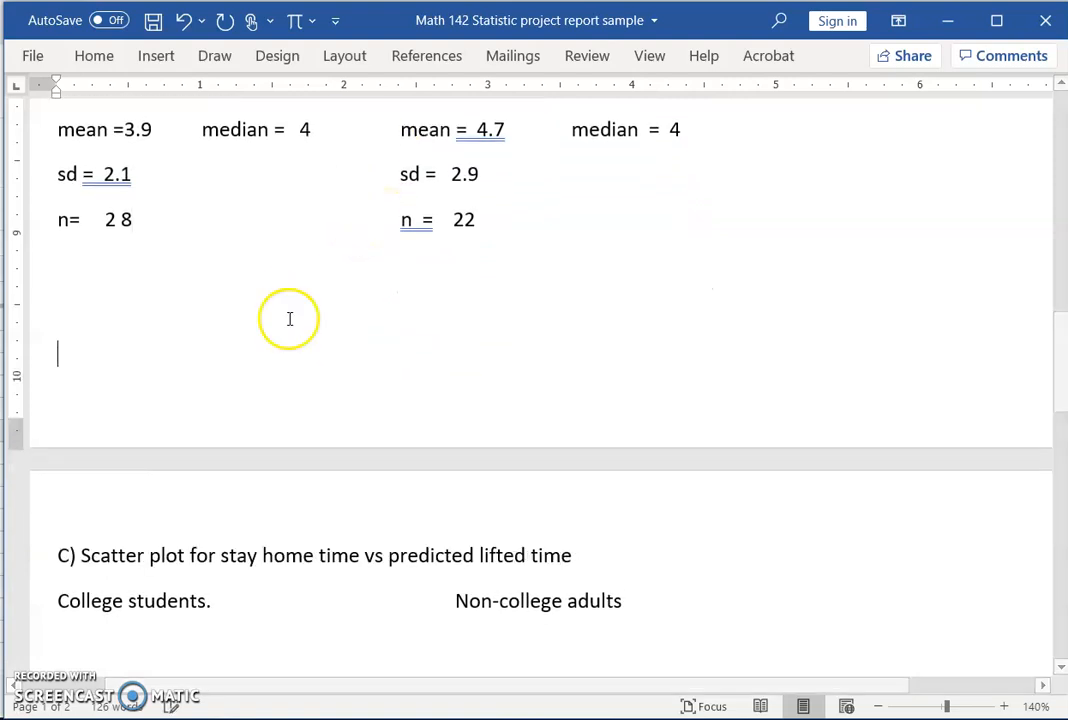
pyautogui.scroll(-3, 365, 447)
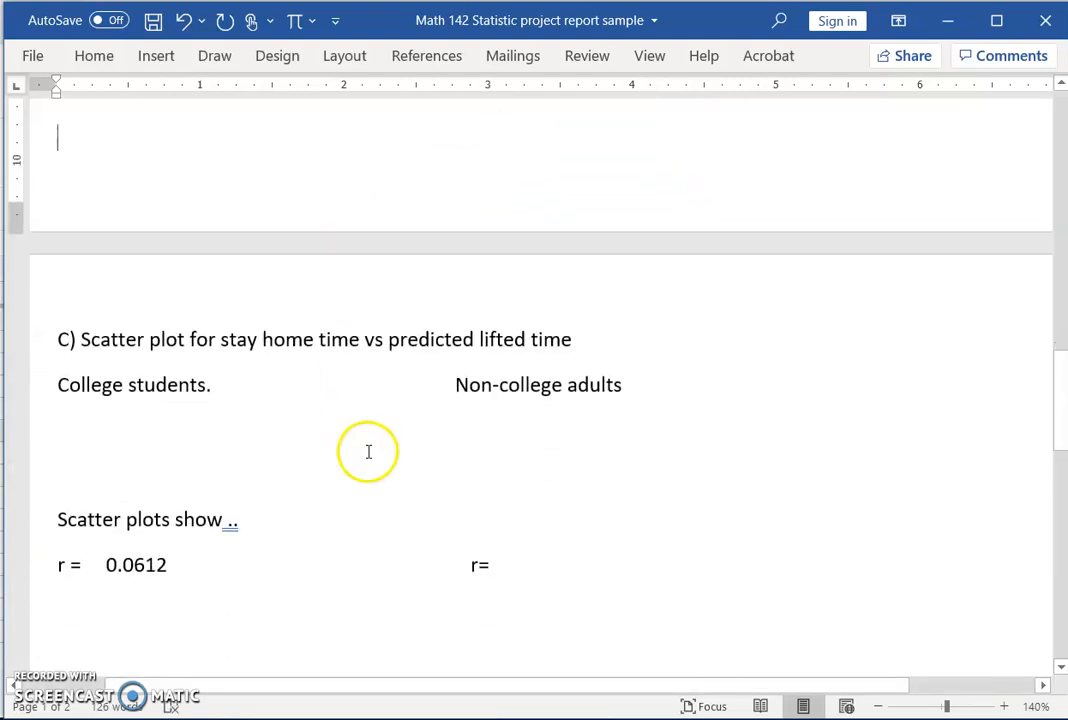
pyautogui.click(952, 30)
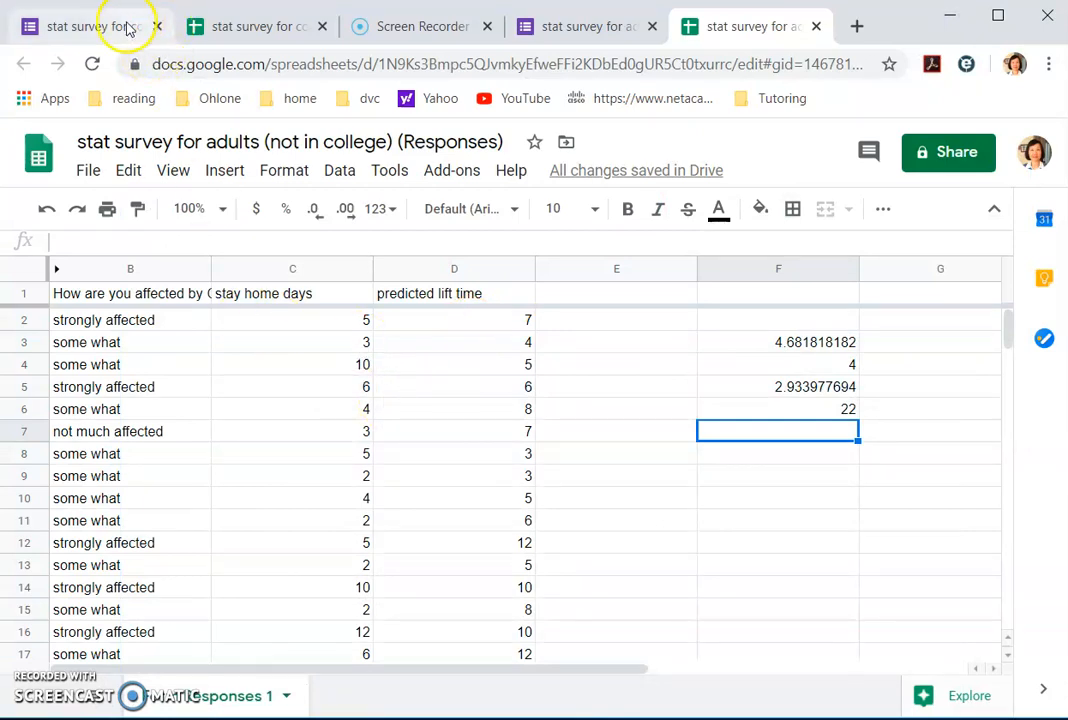
# Step: Select the college students' stay home days and lifted months data, C1:D29, with headers
pyautogui.click(213, 23)
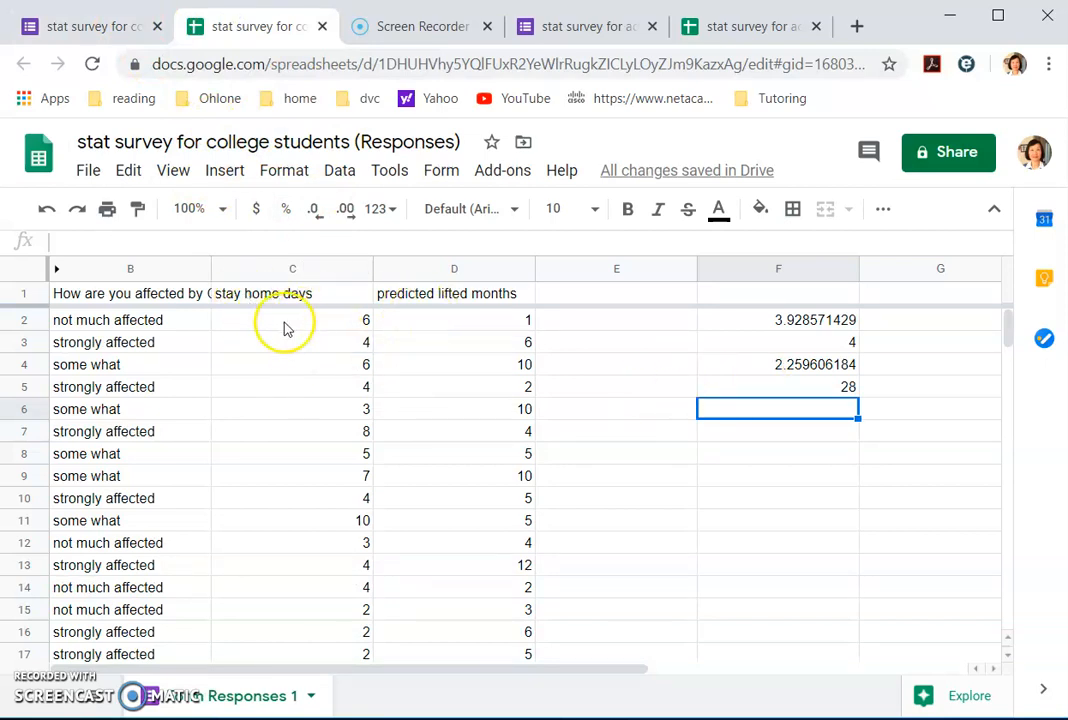
pyautogui.moveTo(268, 320); pyautogui.dragTo(482, 521)
pyautogui.scroll(5, 480, 390)
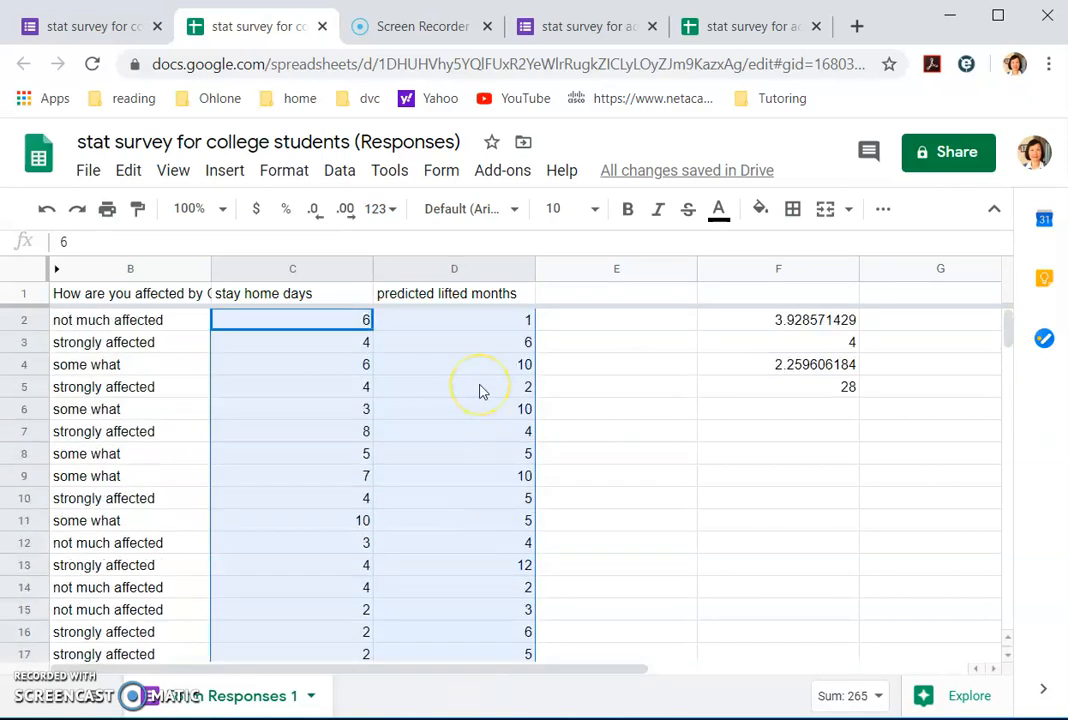
pyautogui.moveTo(296, 303)
pyautogui.mouseDown()
pyautogui.moveTo(431, 305)
pyautogui.moveTo(435, 655)
pyautogui.moveTo(446, 675)
pyautogui.moveTo(453, 651)
pyautogui.moveTo(473, 645)
pyautogui.moveTo(479, 558)
pyautogui.mouseUp()
# Step: Insert a scatter chart of the selected data
pyautogui.click(225, 173)
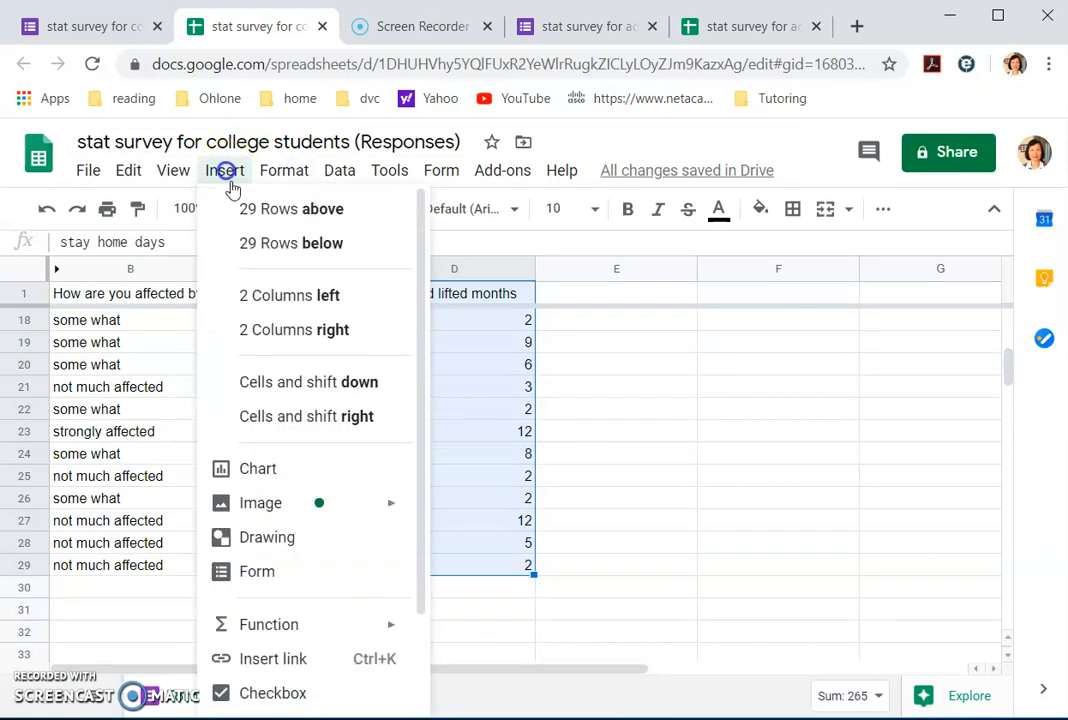
pyautogui.click(269, 473)
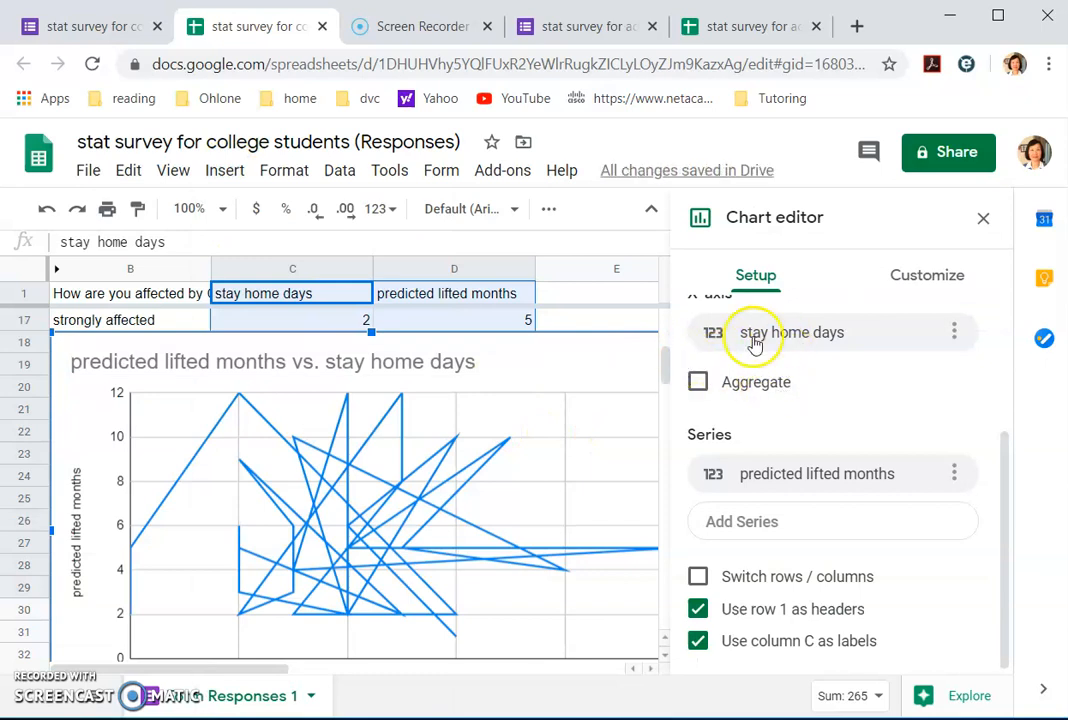
pyautogui.scroll(2, 908, 343)
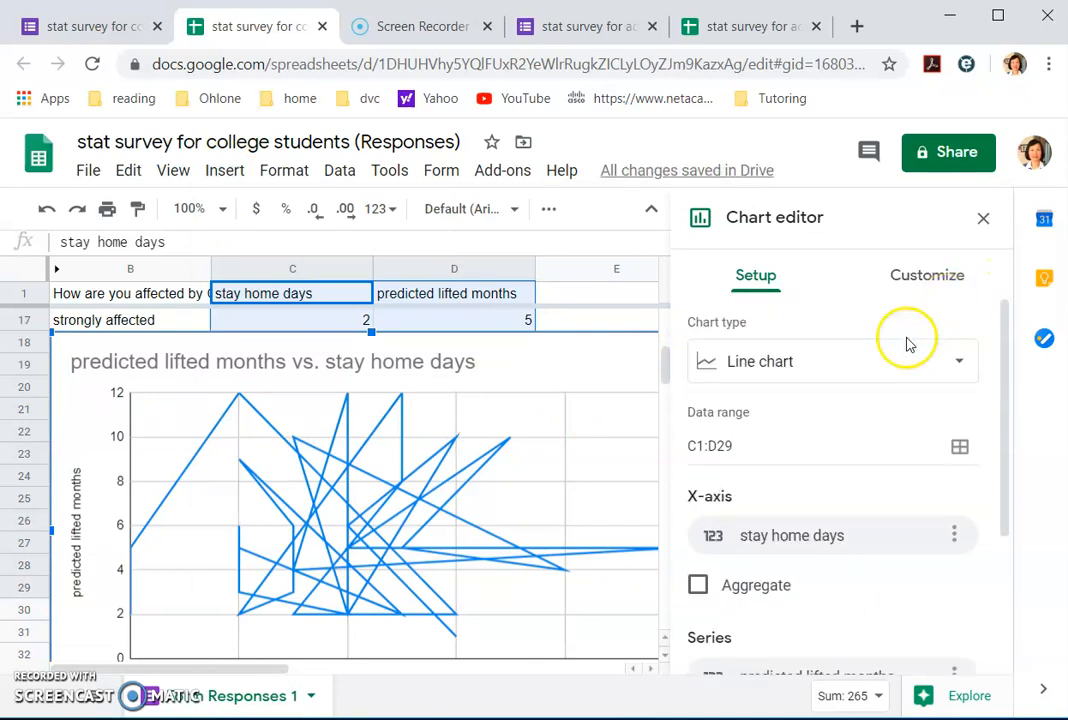
pyautogui.click(958, 363)
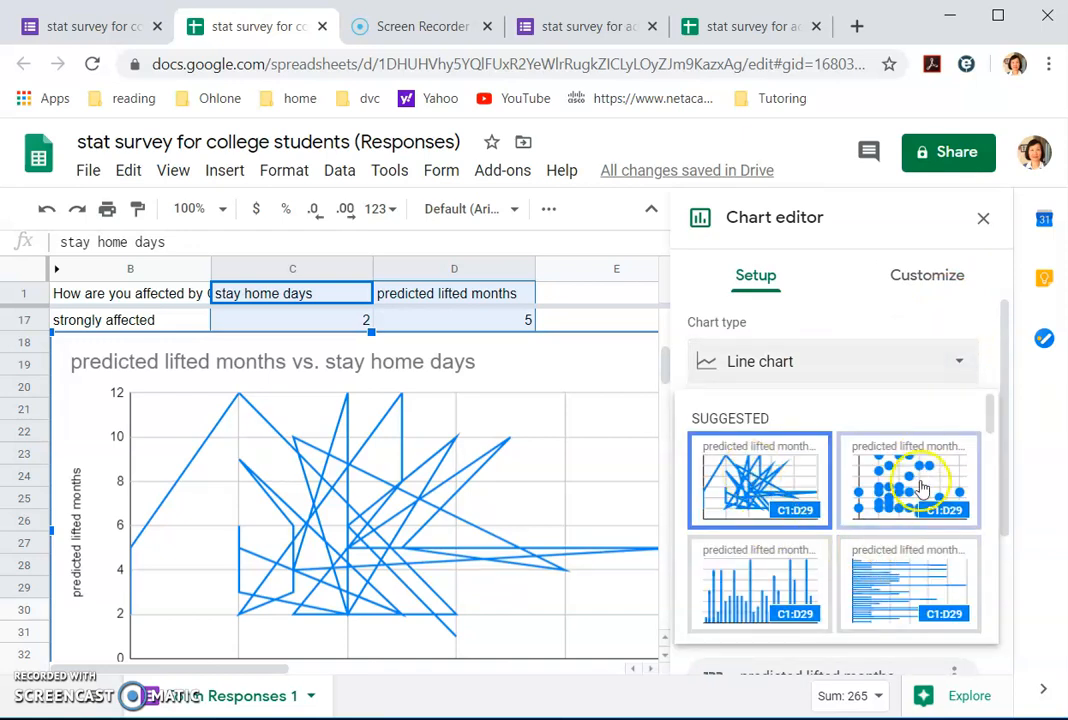
pyautogui.click(893, 500)
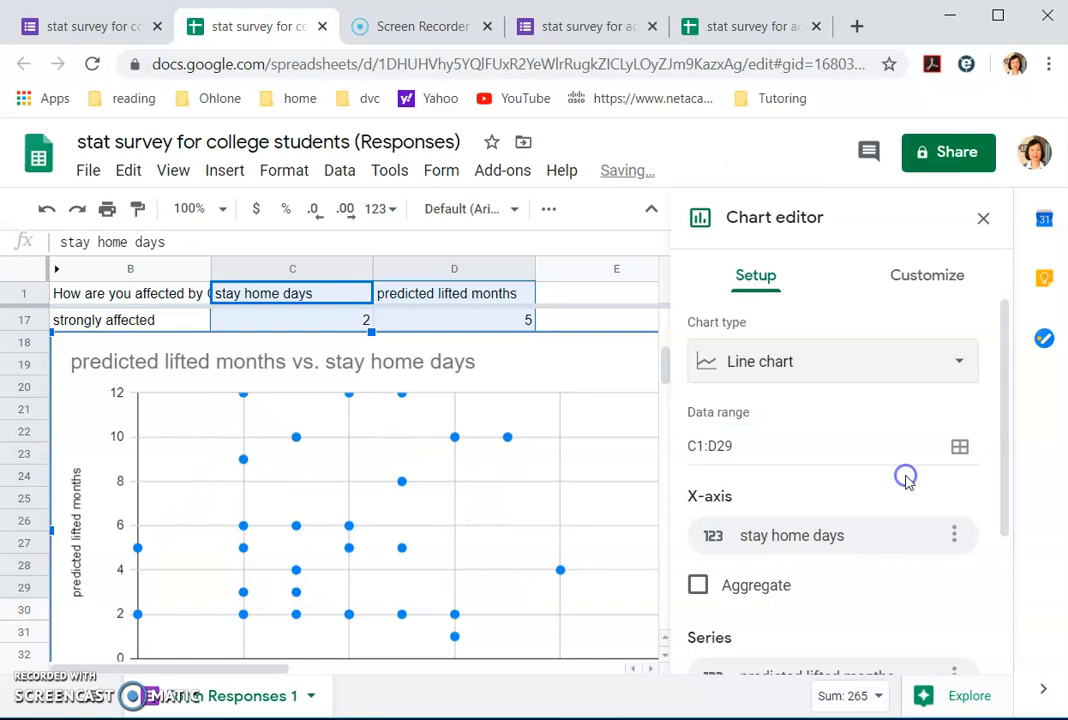
pyautogui.click(580, 432)
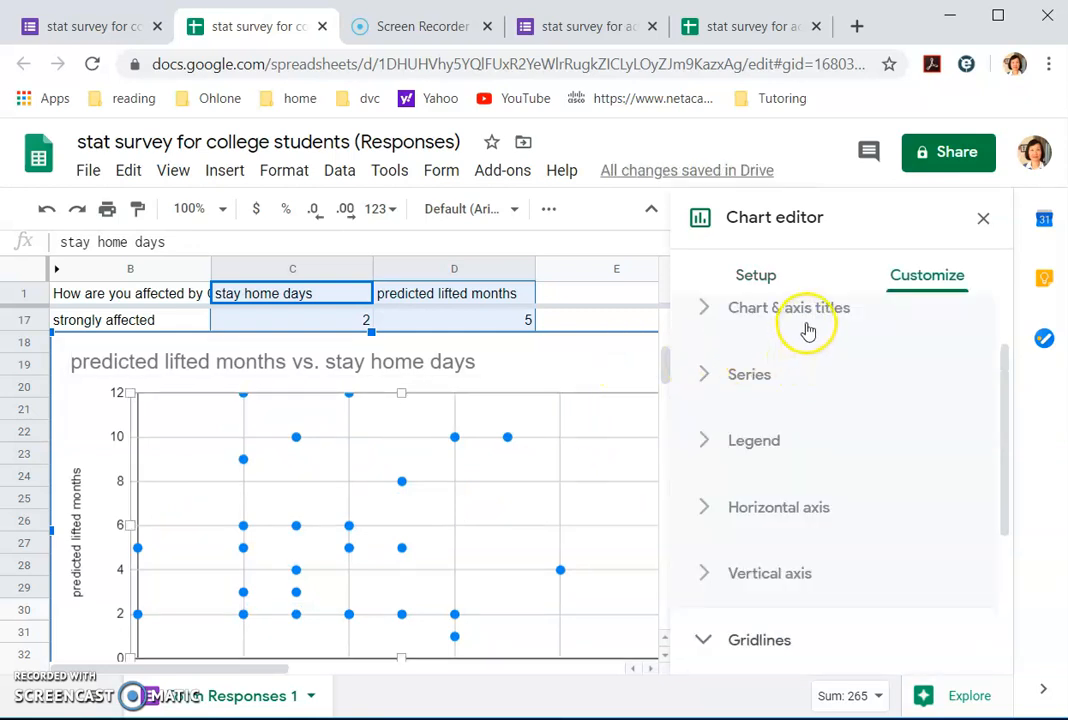
# Step: Choose the Chart title as the title to edit under Chart & axis titles
pyautogui.scroll(2, 806, 329)
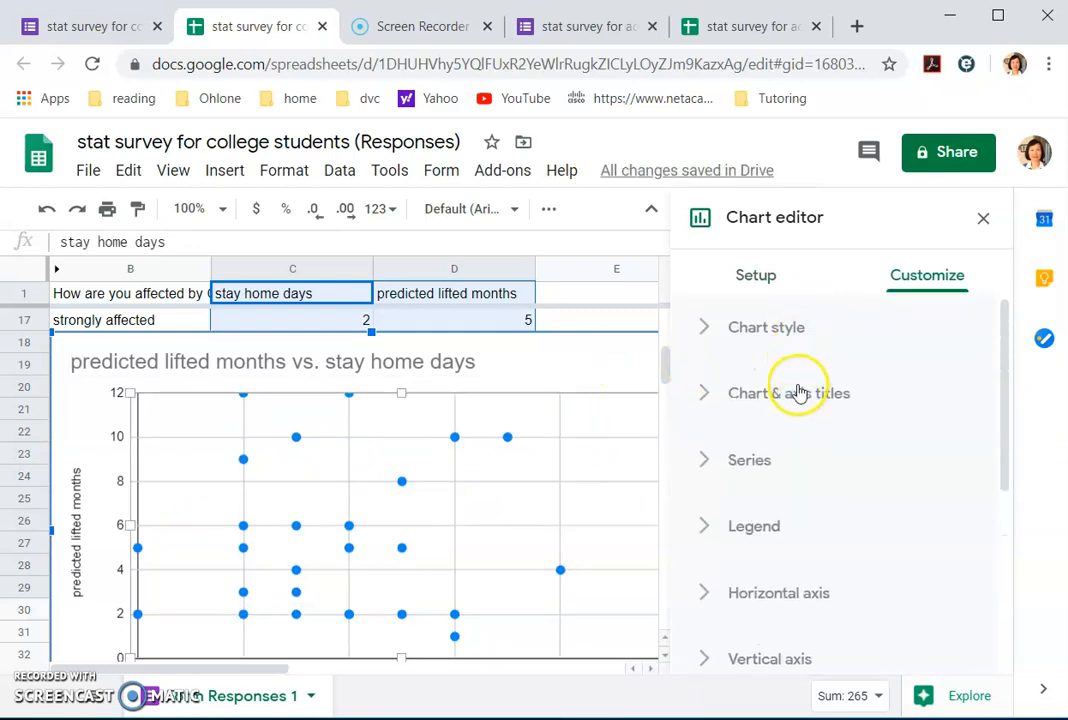
pyautogui.click(790, 393)
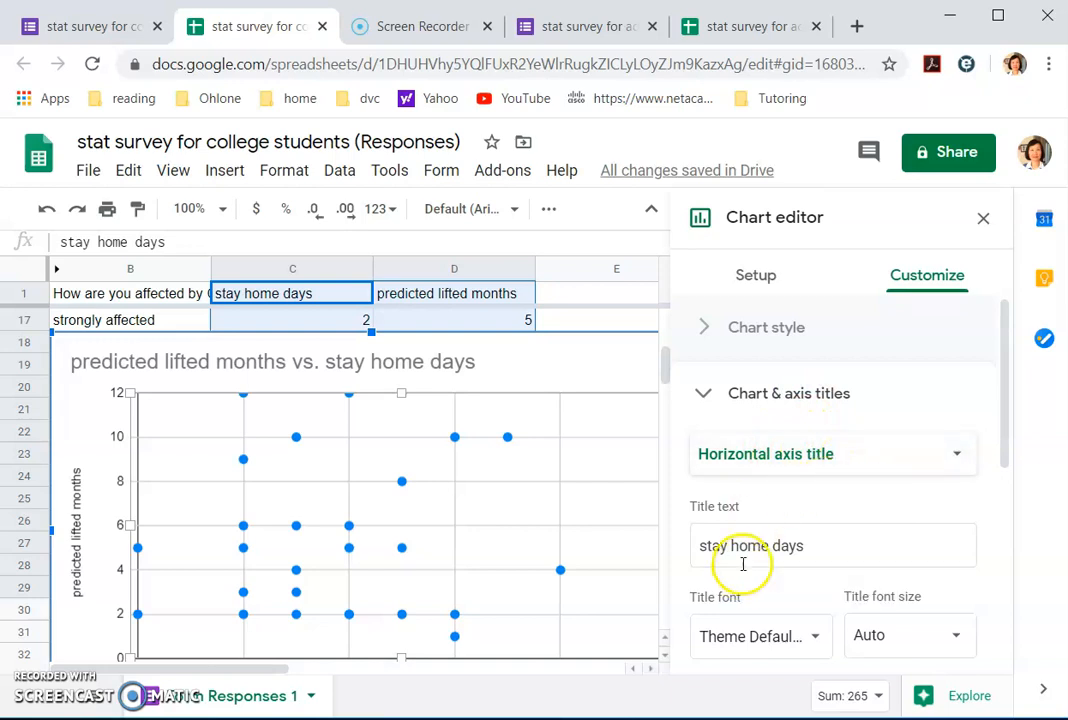
pyautogui.click(840, 396)
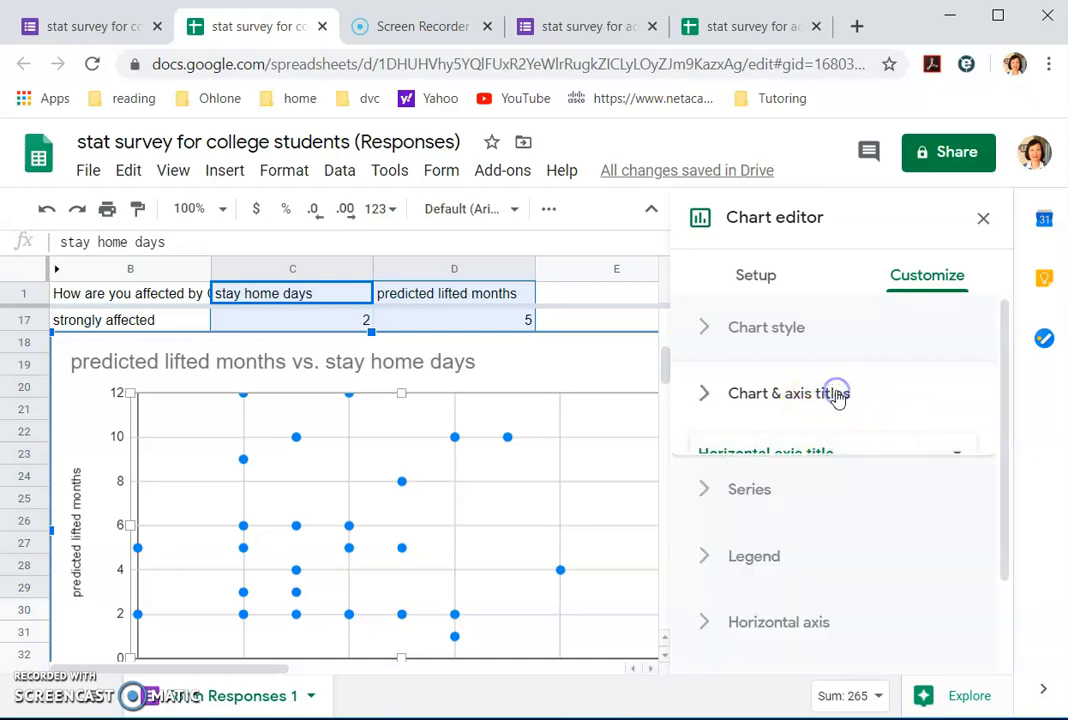
pyautogui.click(838, 396)
pyautogui.click(963, 458)
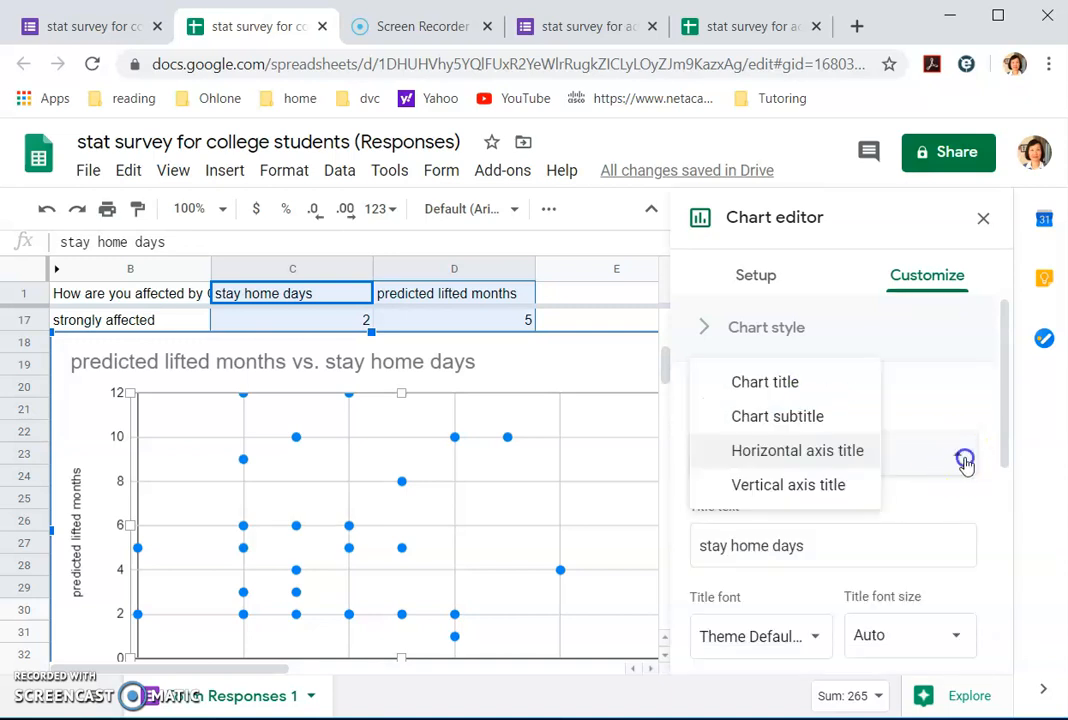
pyautogui.click(846, 486)
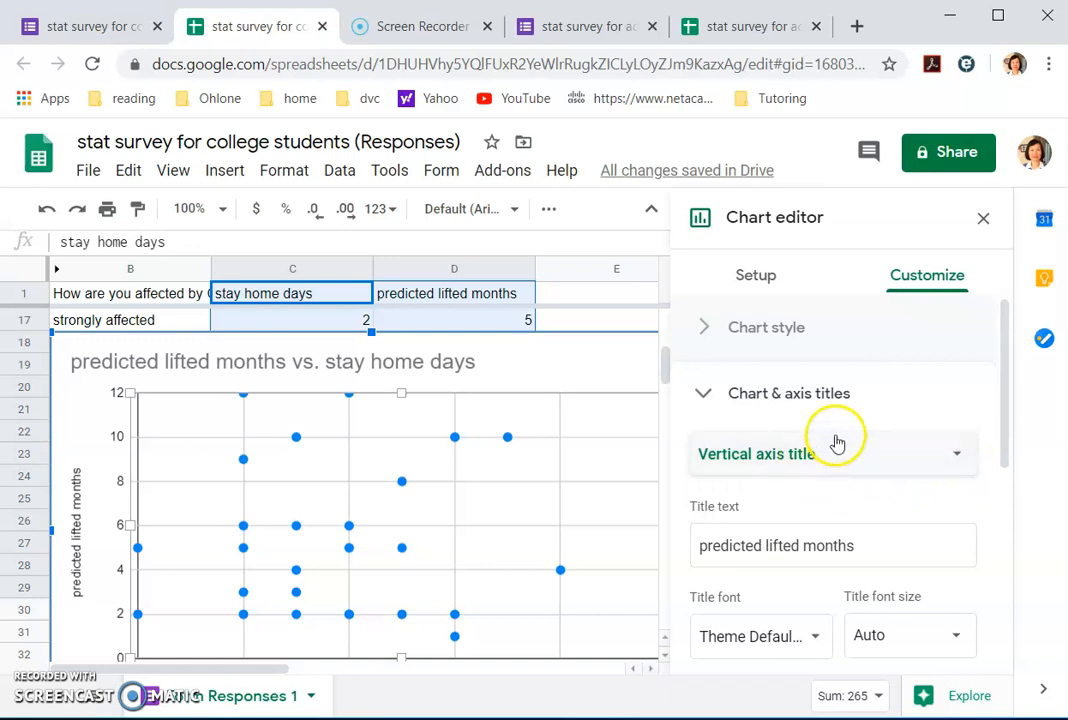
pyautogui.click(794, 390)
pyautogui.click(807, 401)
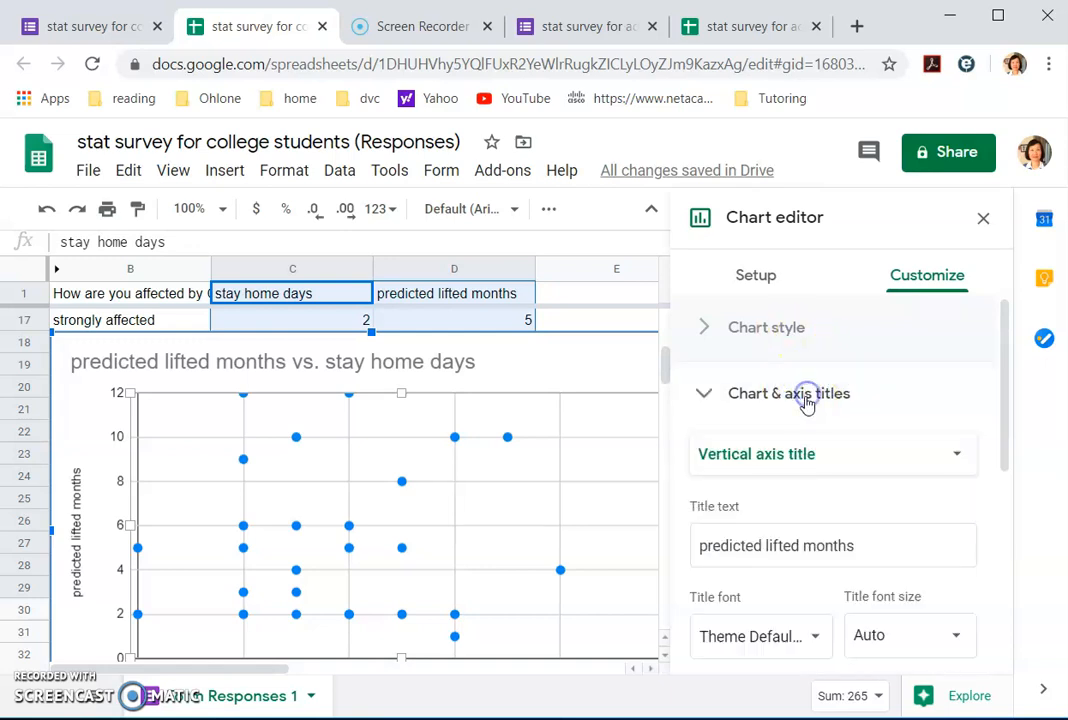
pyautogui.click(955, 455)
pyautogui.click(789, 352)
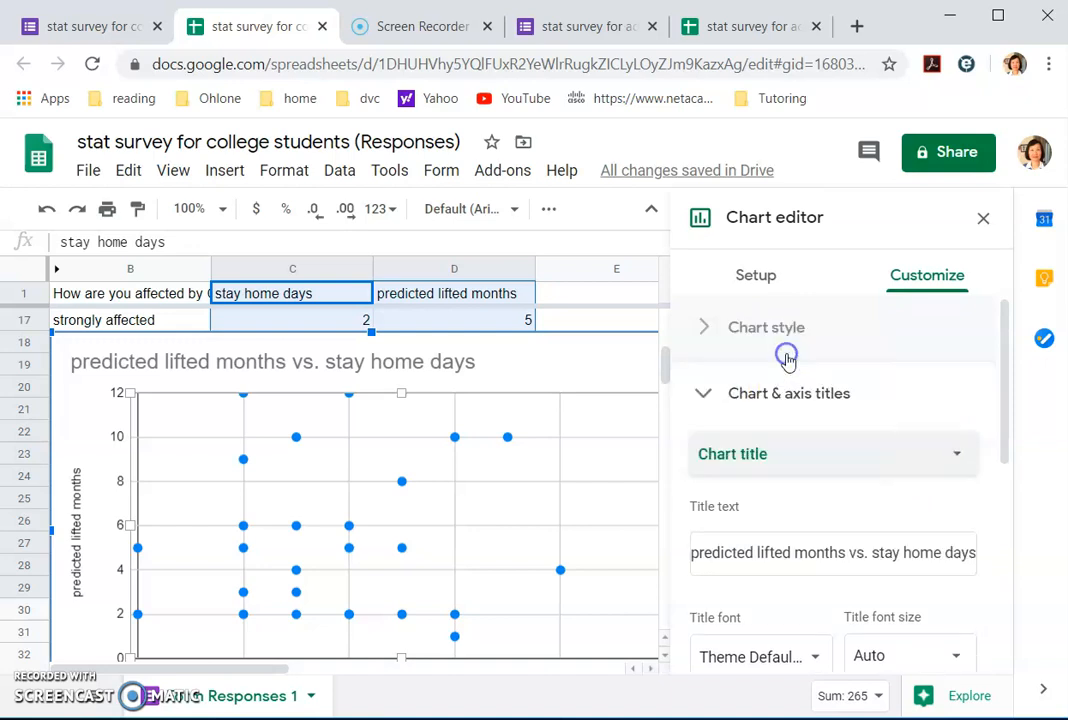
# Step: Extend the chart title with 'scatter plot' at the start and 'for college students' at the end
pyautogui.click(694, 555)
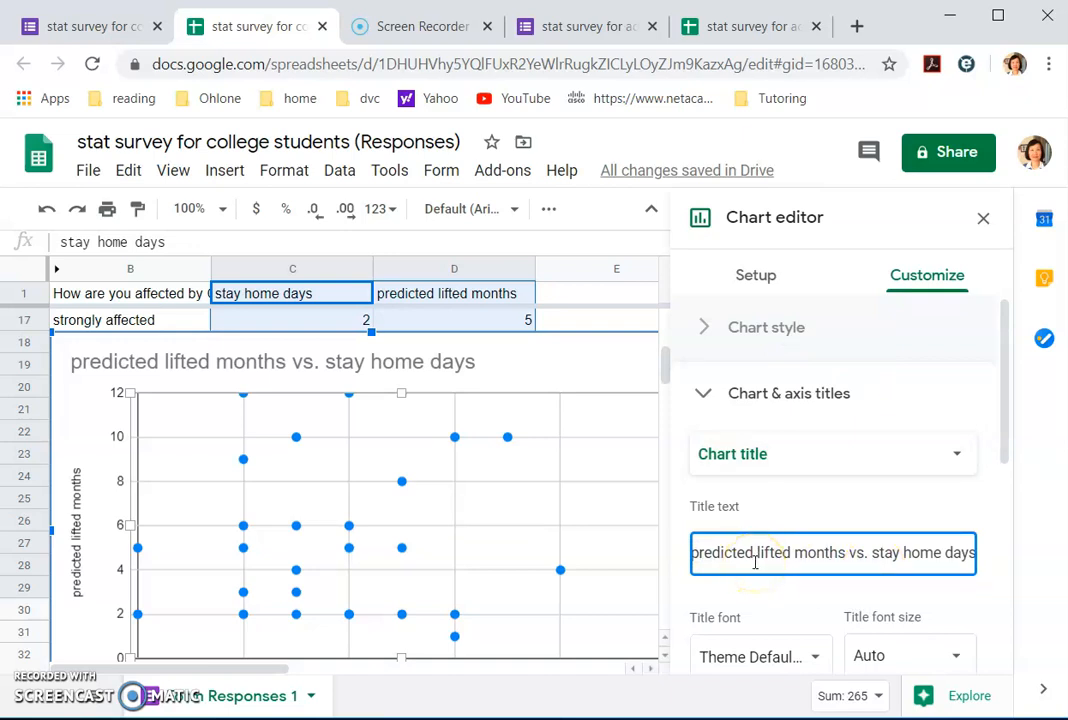
pyautogui.click(697, 552)
pyautogui.write('scatter plot for')
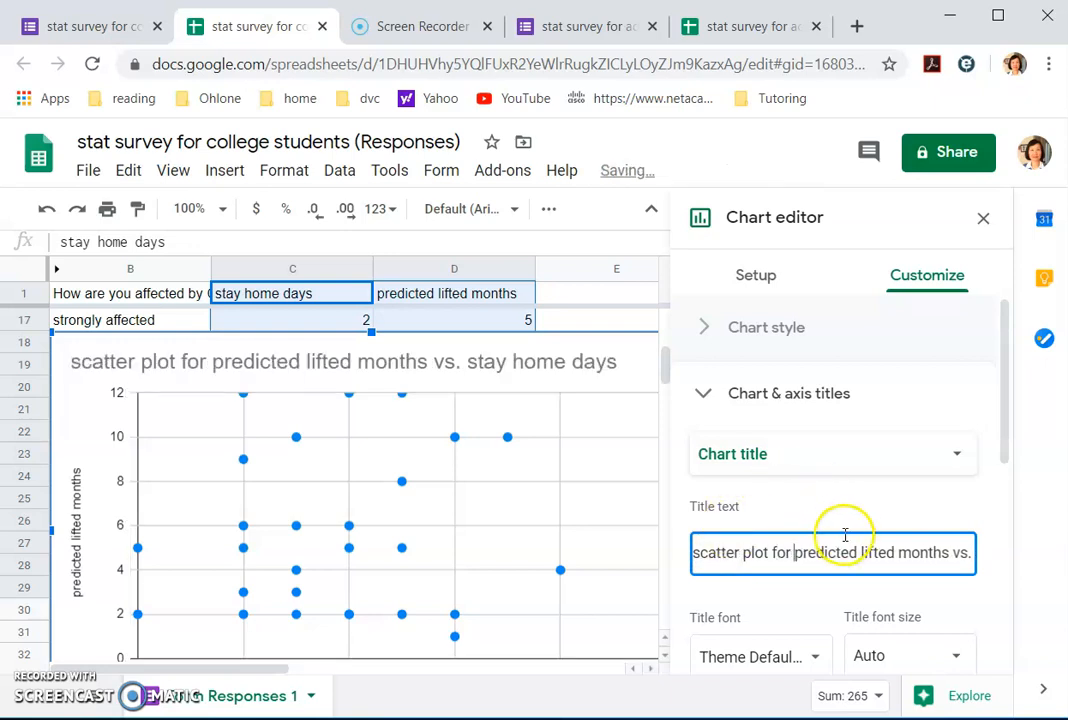
pyautogui.press('Right')
pyautogui.press('Right')
pyautogui.press('Right')
pyautogui.press('Right')
pyautogui.press('Right')
pyautogui.press('Right')
pyautogui.press('Right')
pyautogui.press('Right')
pyautogui.press('Right')
pyautogui.press('Right')
pyautogui.press('Right')
pyautogui.press('Right')
pyautogui.press('Right')
pyautogui.press('Right')
pyautogui.press('Right')
pyautogui.press('Right')
pyautogui.press('Right')
pyautogui.press('Right')
pyautogui.press('Right')
pyautogui.press('Right')
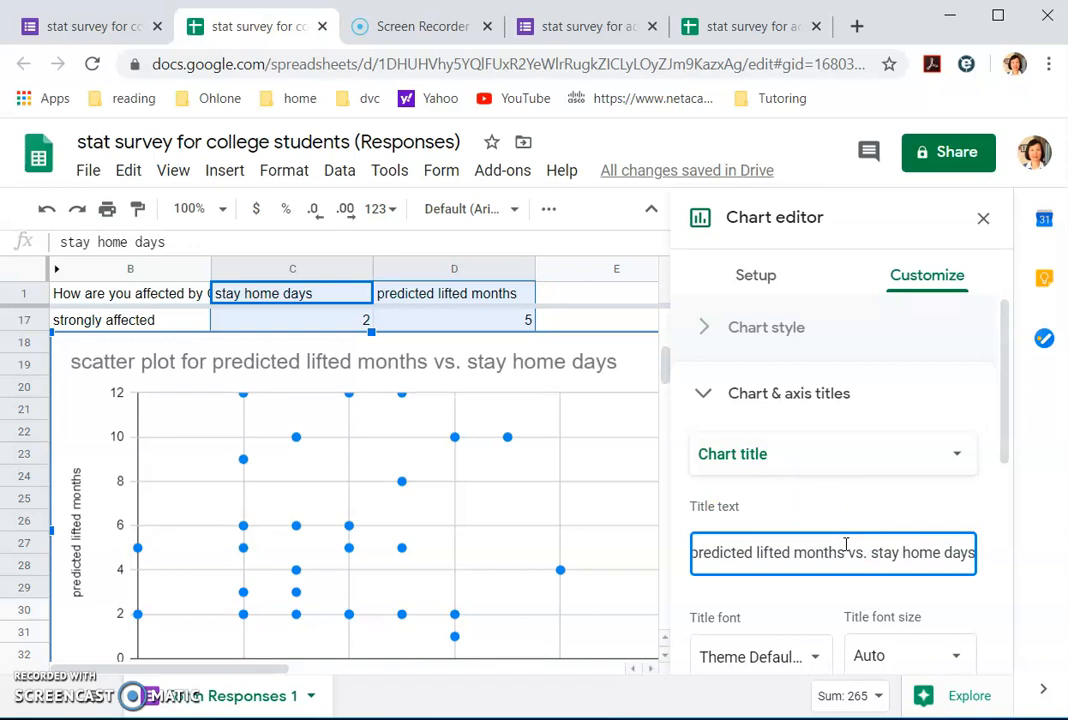
pyautogui.click(959, 557)
pyautogui.write('for co')
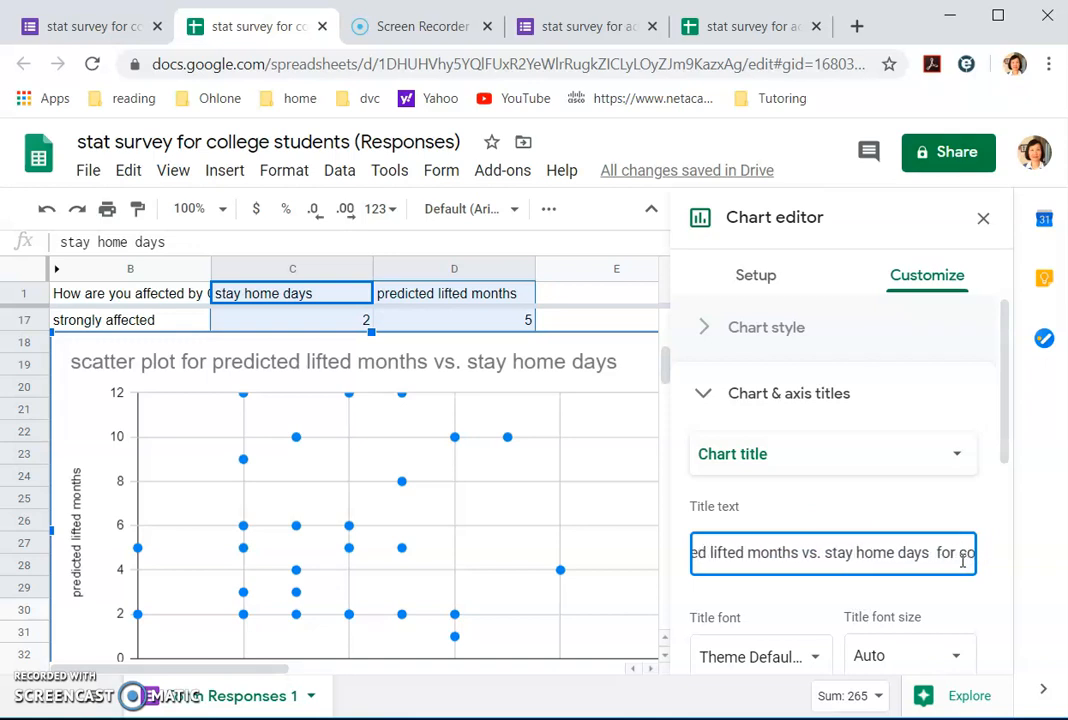
pyautogui.write('llege students')
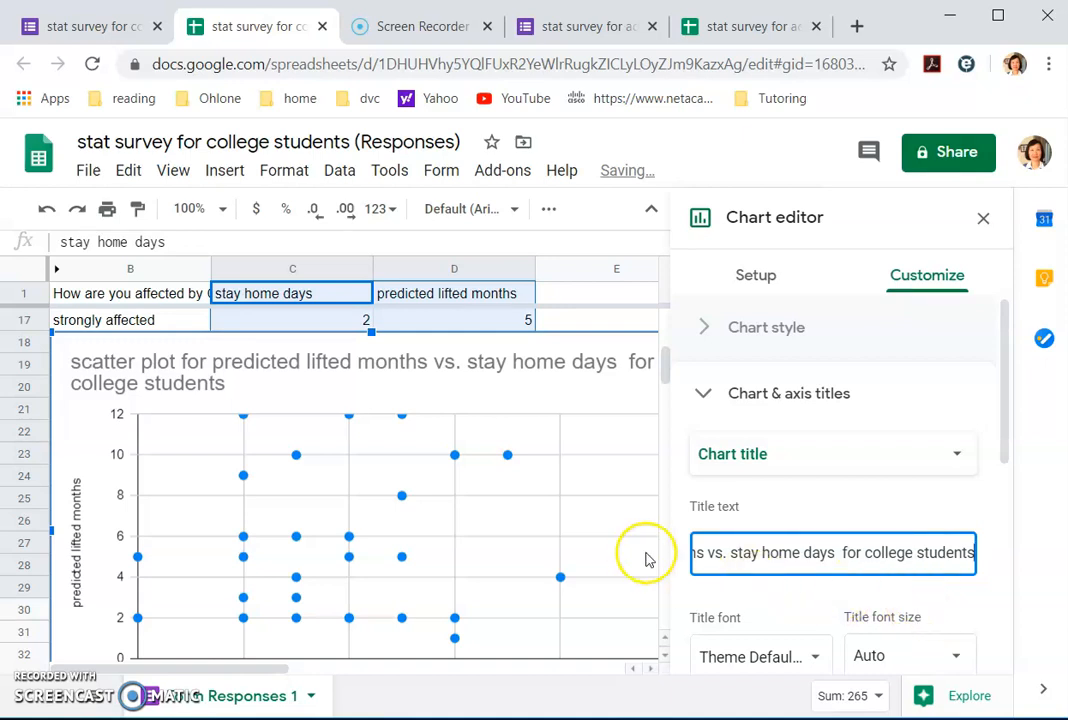
# Step: Set the chart title text colour to black and close the chart editor
pyautogui.scroll(-4, 942, 584)
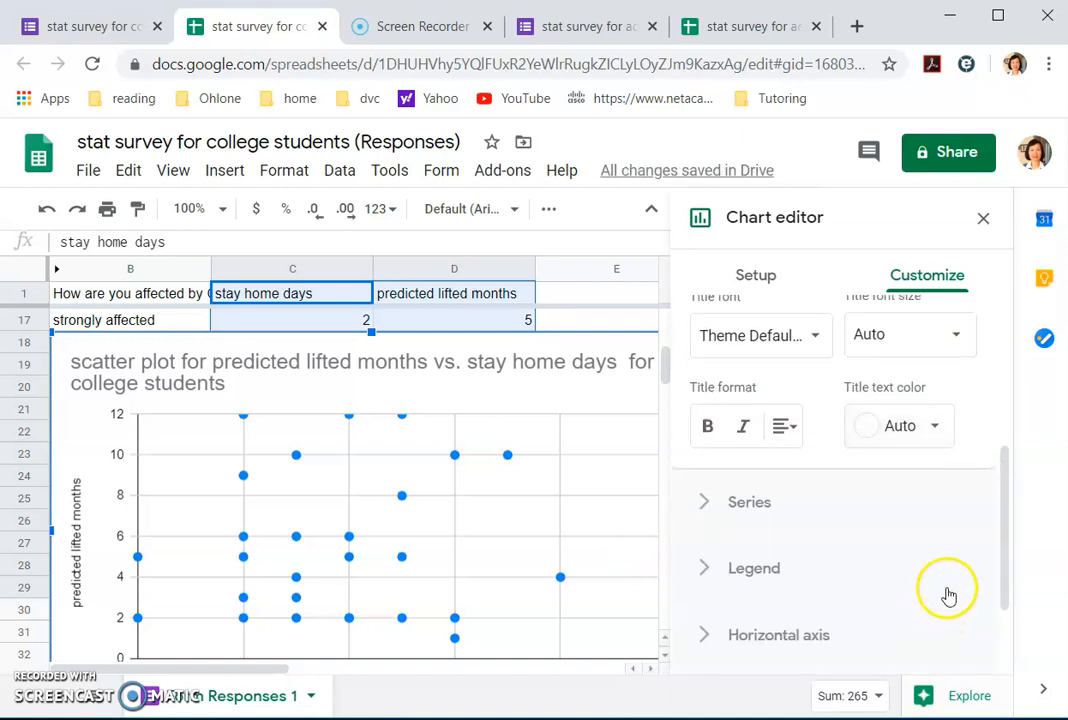
pyautogui.click(935, 427)
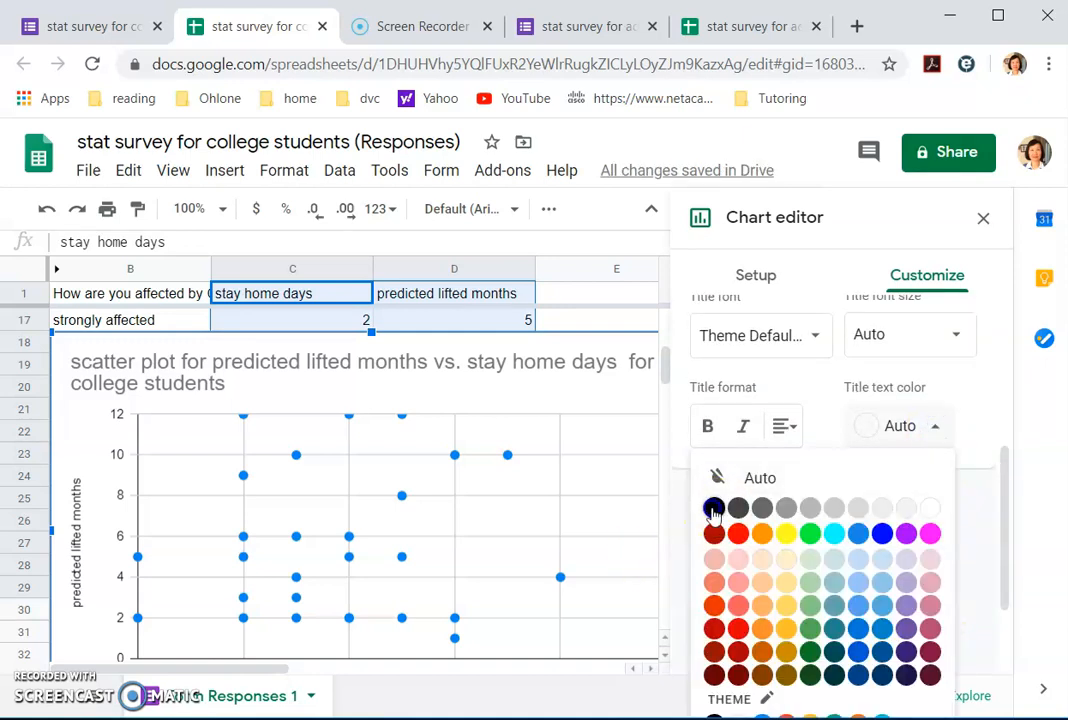
pyautogui.click(713, 505)
pyautogui.scroll(-2, 427, 481)
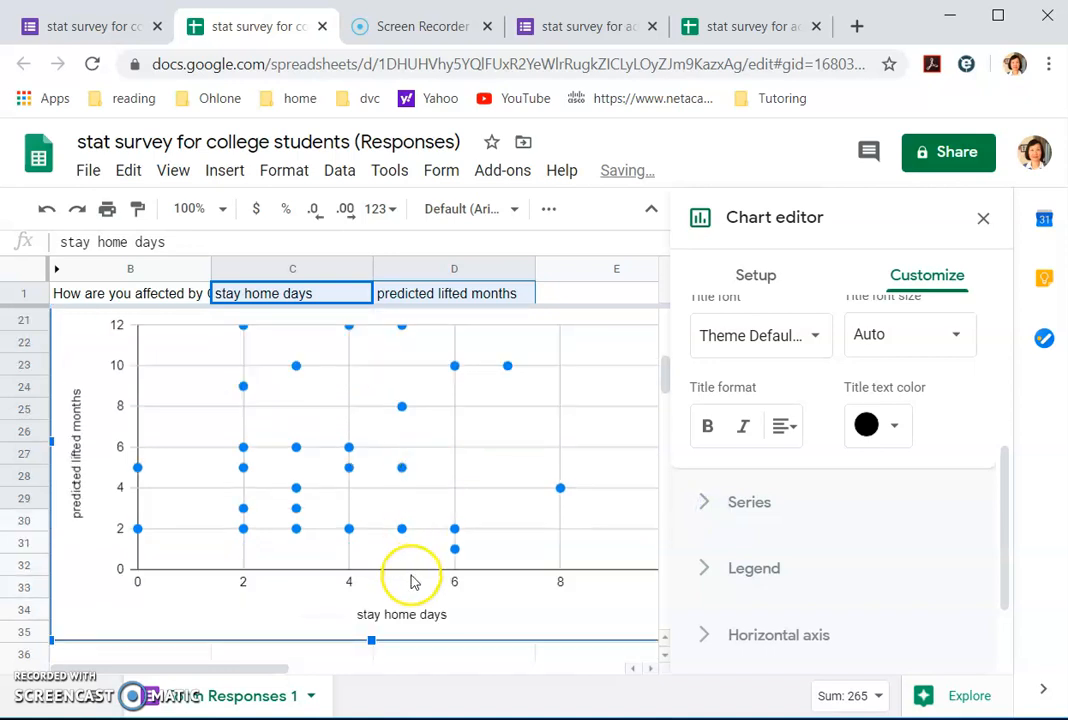
pyautogui.scroll(2, 834, 370)
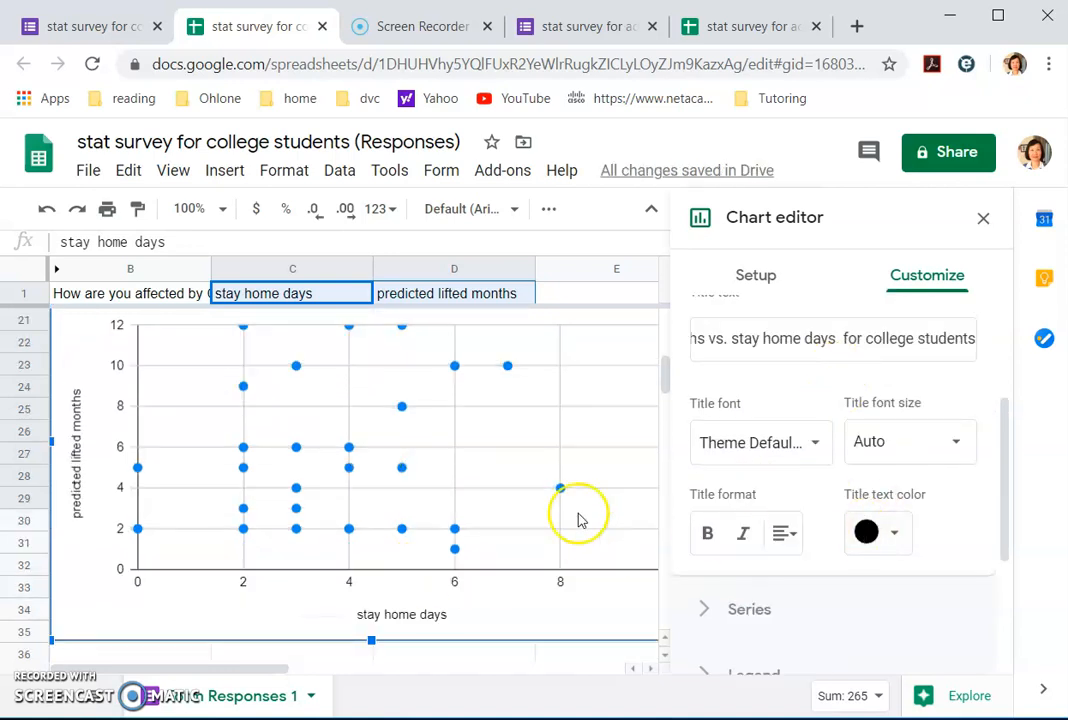
pyautogui.click(981, 219)
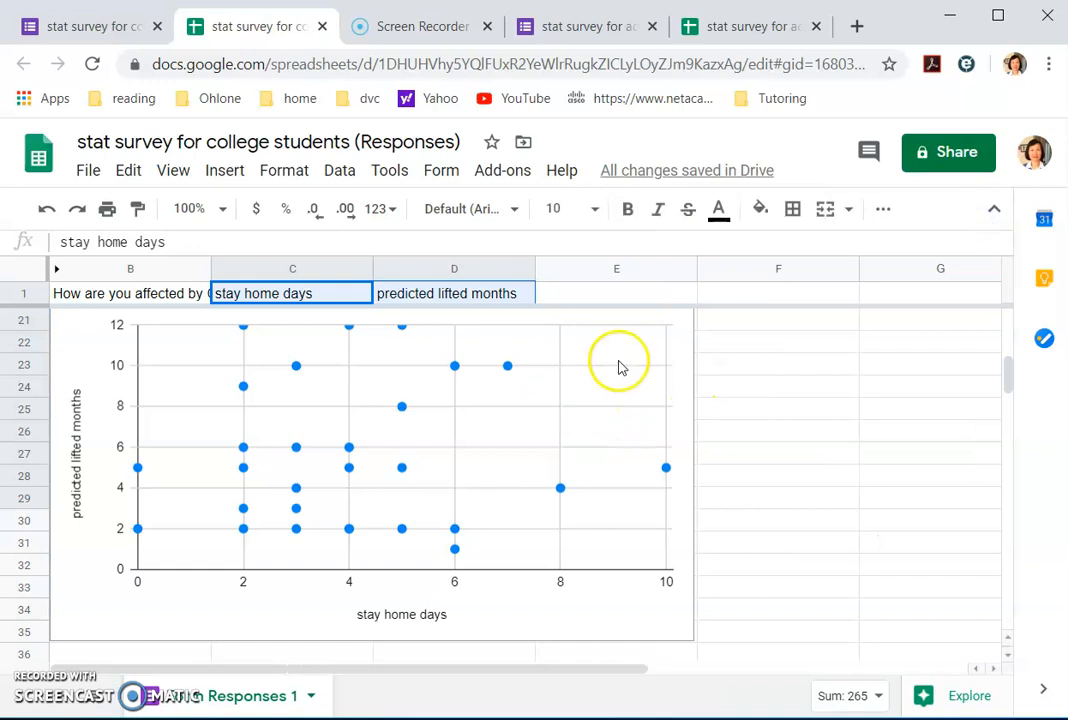
# Step: Shrink the scatter chart and move it up beside the data
pyautogui.scroll(4, 705, 385)
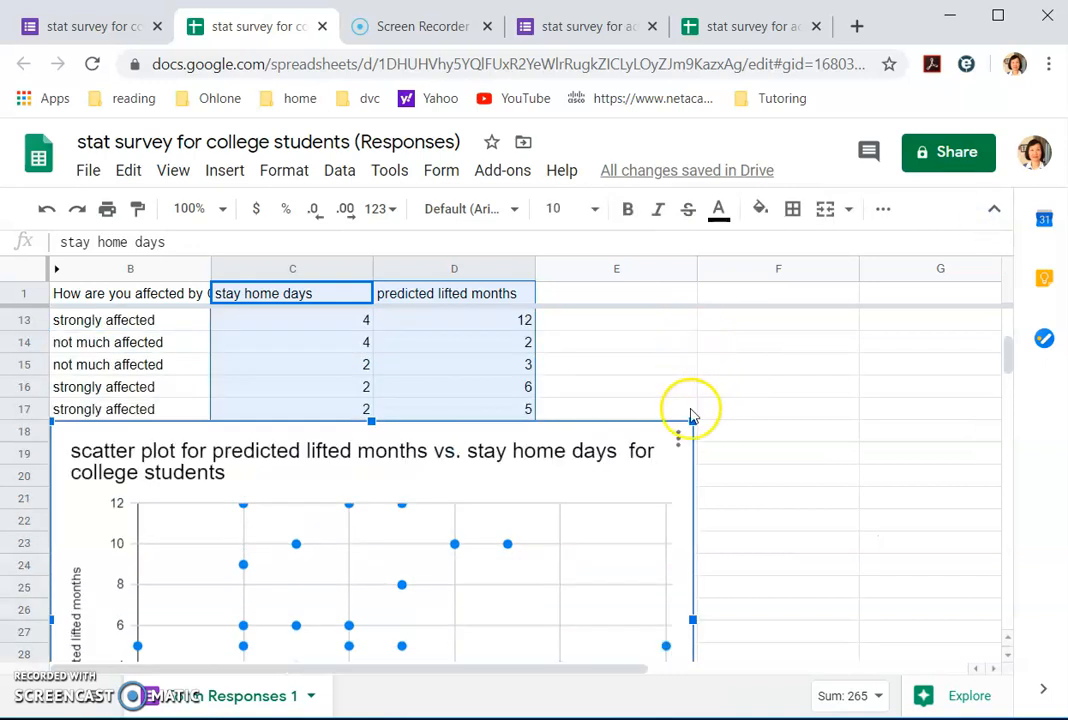
pyautogui.moveTo(693, 421); pyautogui.dragTo(565, 488)
pyautogui.moveTo(478, 364); pyautogui.dragTo(610, 348)
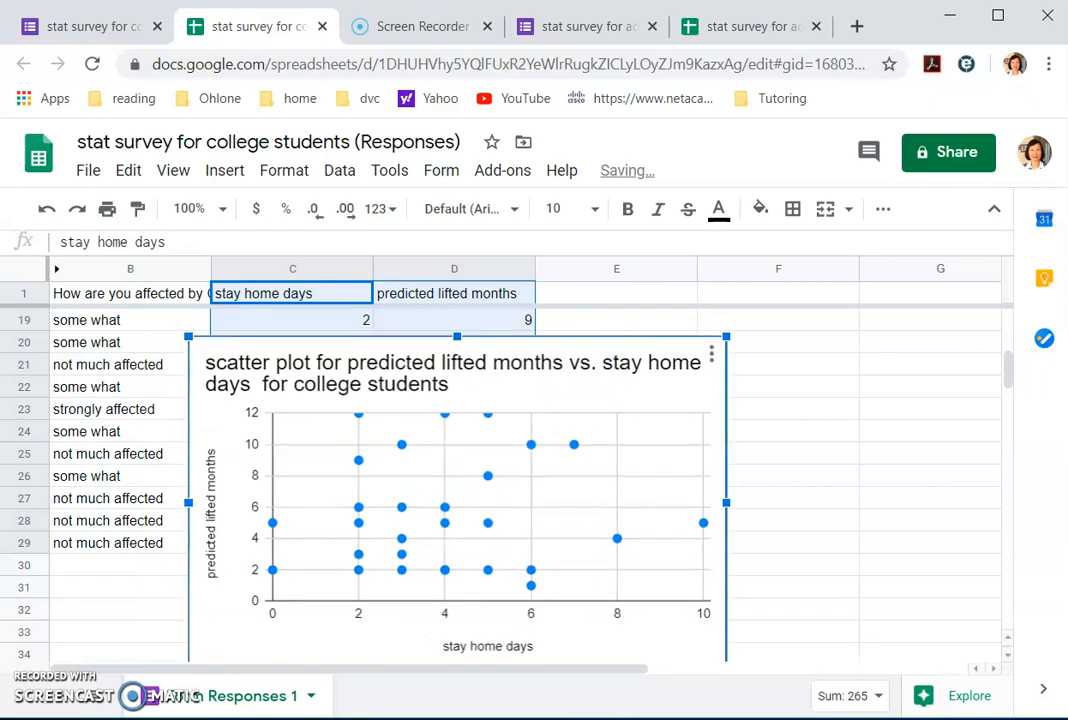
# Step: Snip the whole college students' scatter plot with Snipping Tool and copy the capture
pyautogui.hotkey('alt', 'Tab')
pyautogui.click(136, 186)
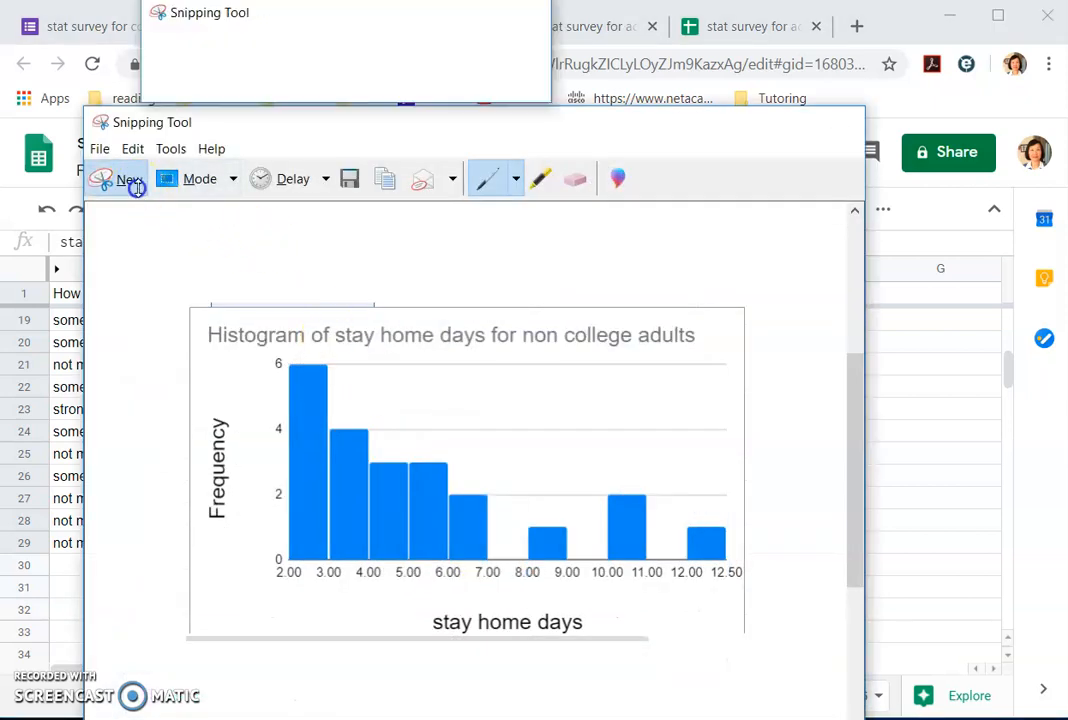
pyautogui.moveTo(186, 334); pyautogui.dragTo(729, 663)
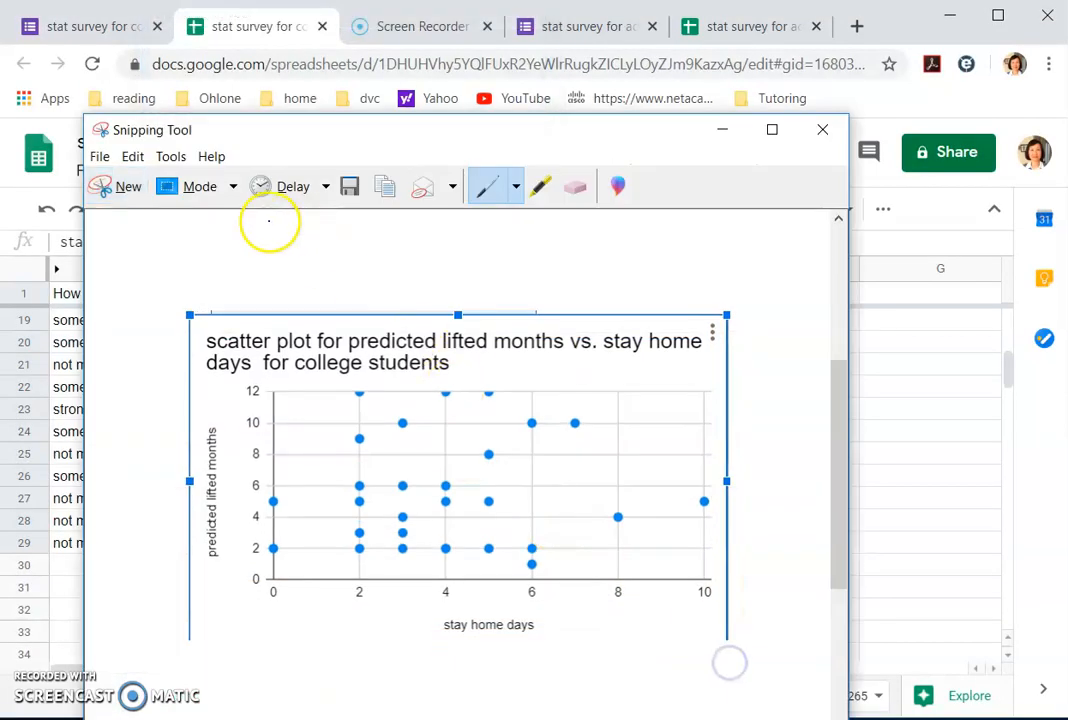
pyautogui.click(133, 157)
pyautogui.click(163, 180)
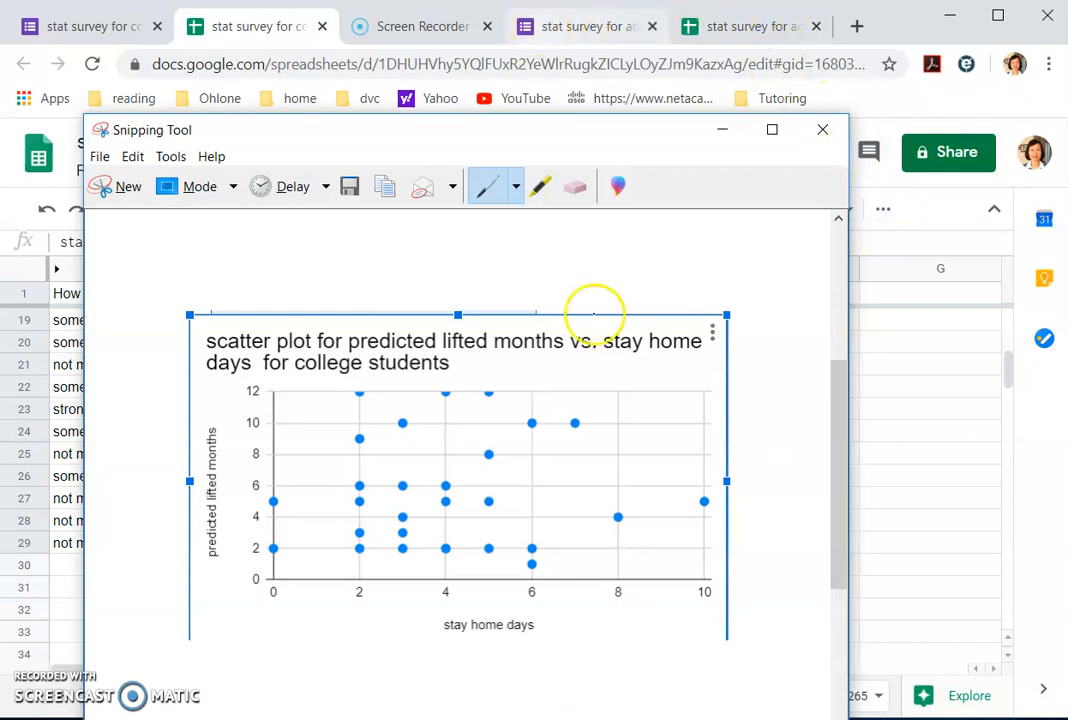
pyautogui.hotkey('alt', 'Tab')
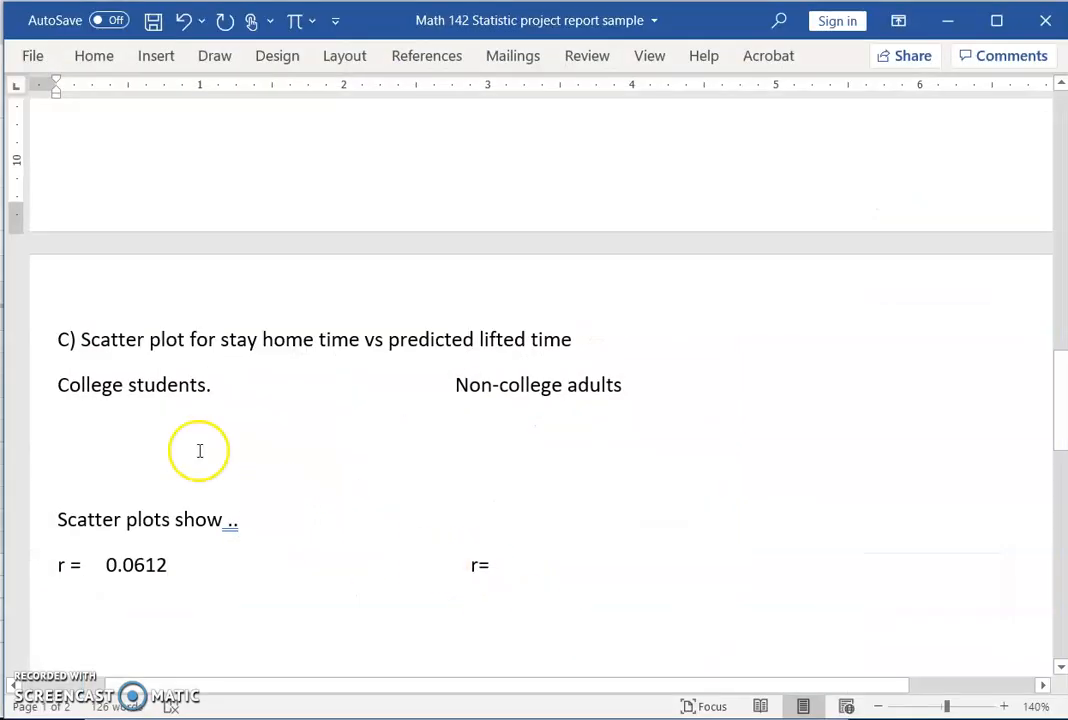
# Step: Paste the captured chart as a picture on the empty line under 'College students.'
pyautogui.click(63, 425)
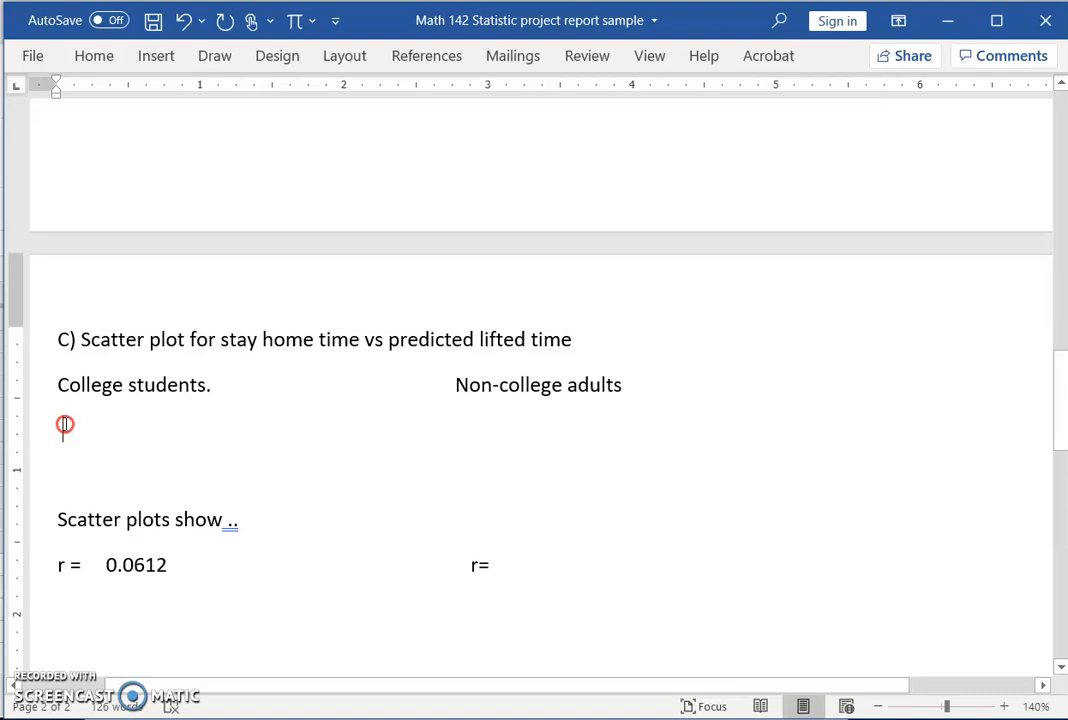
pyautogui.rightClick(63, 425)
pyautogui.click(116, 176)
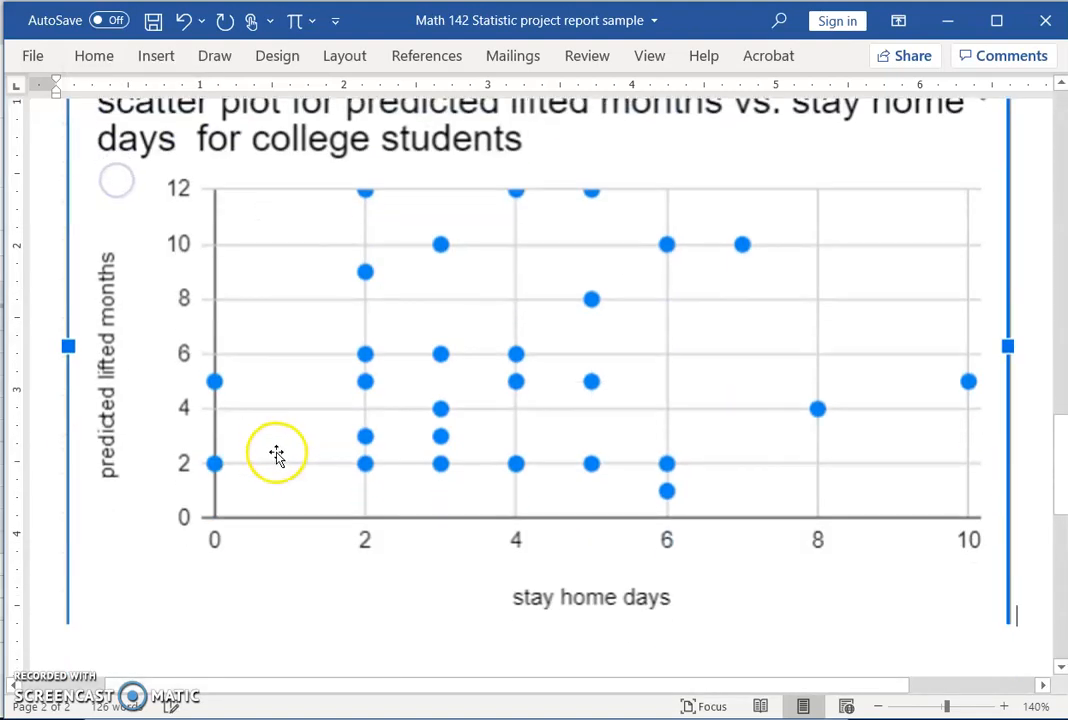
# Step: Shrink the pasted chart image by its corner handle, then minimize Word
pyautogui.click(300, 446)
pyautogui.click(908, 486)
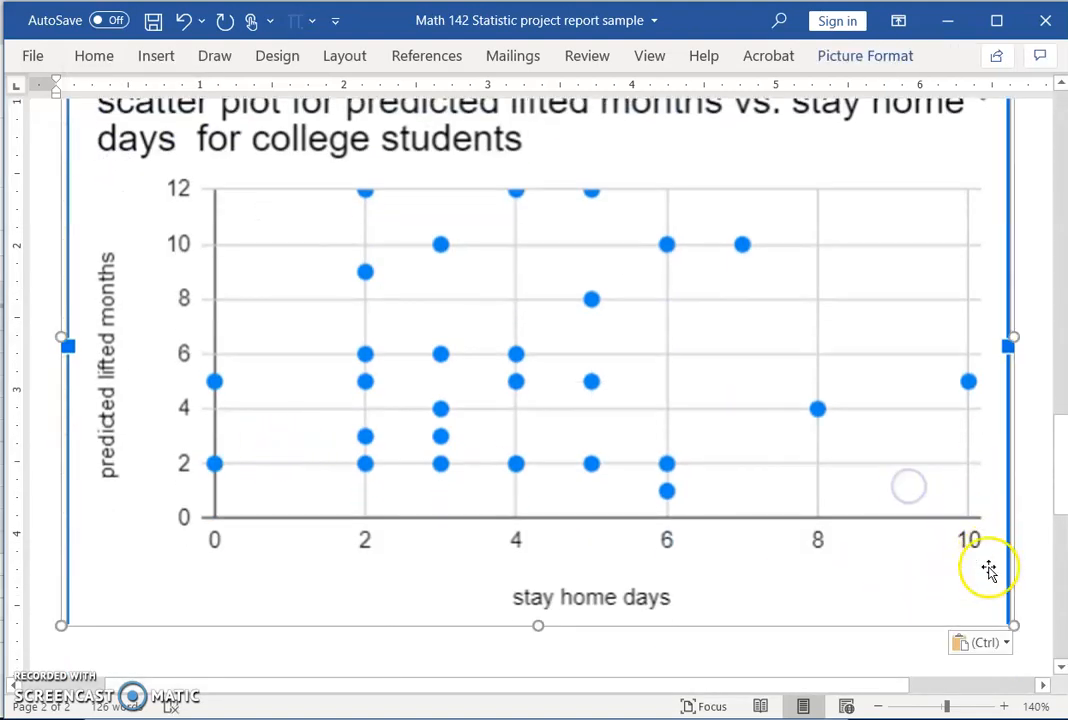
pyautogui.moveTo(983, 601); pyautogui.dragTo(265, 235)
pyautogui.scroll(3, 400, 340)
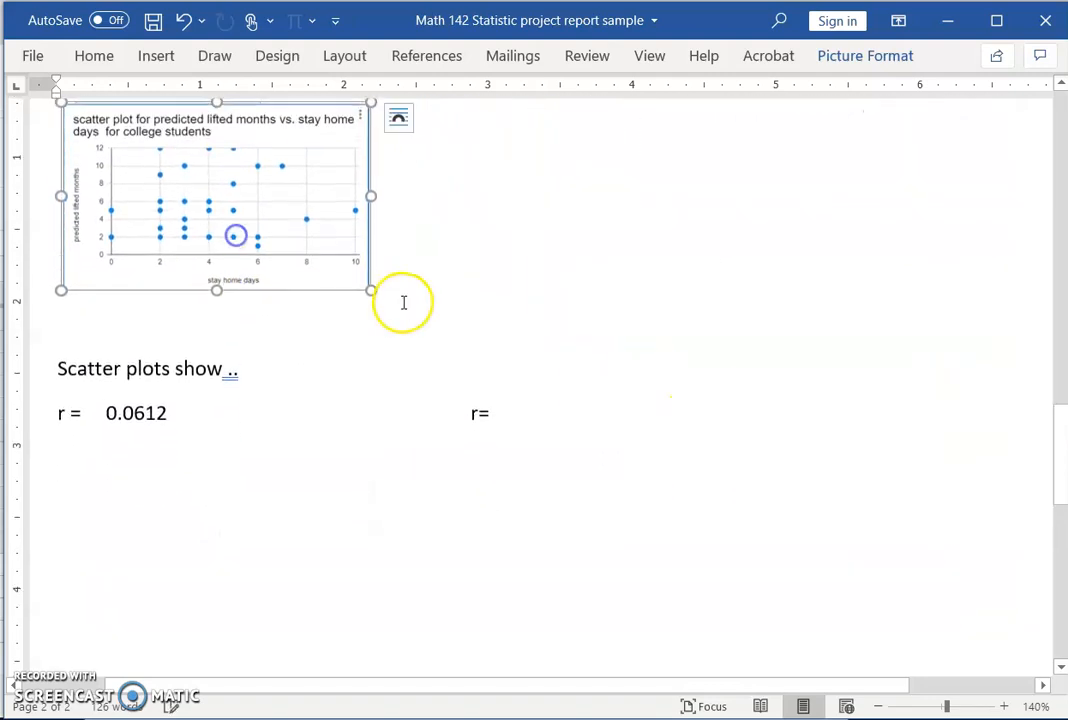
pyautogui.click(409, 421)
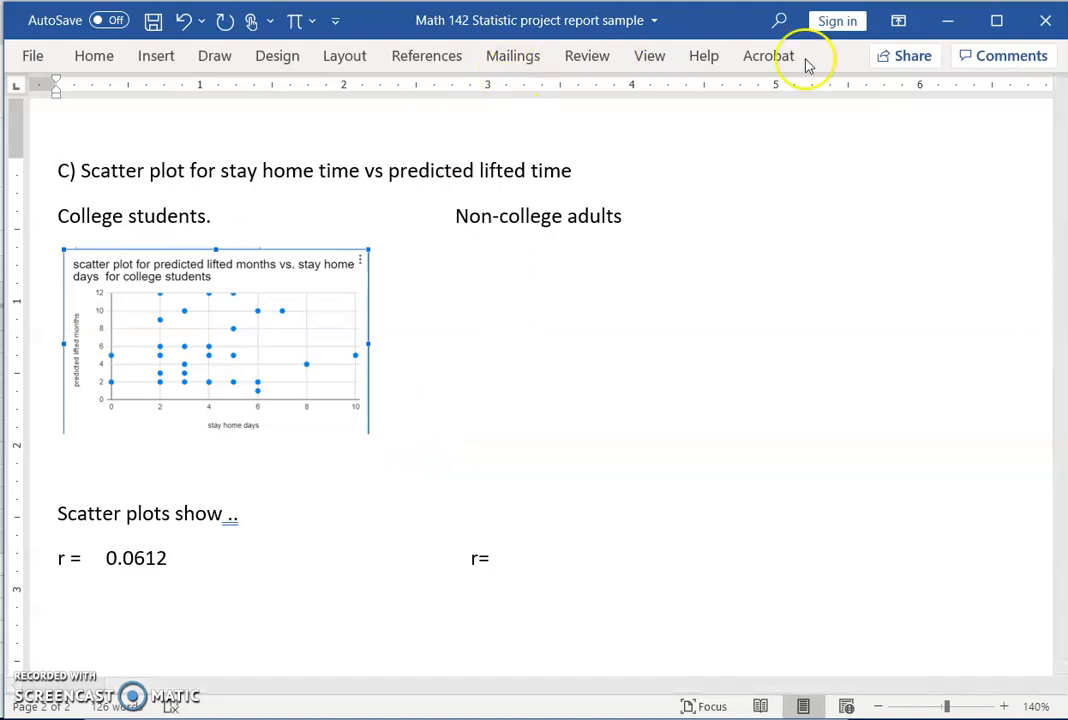
pyautogui.click(944, 22)
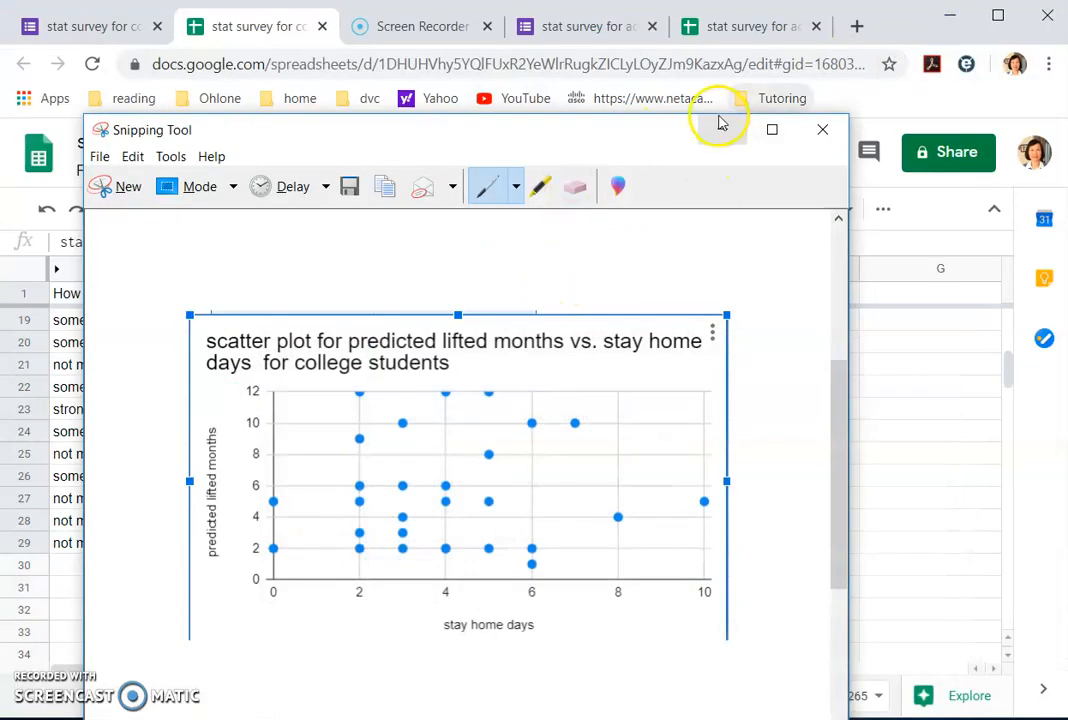
# Step: On the adults sheet, select the stay home days and predicted lift time columns (C1:D23) and insert a chart
pyautogui.click(723, 135)
pyautogui.click(737, 27)
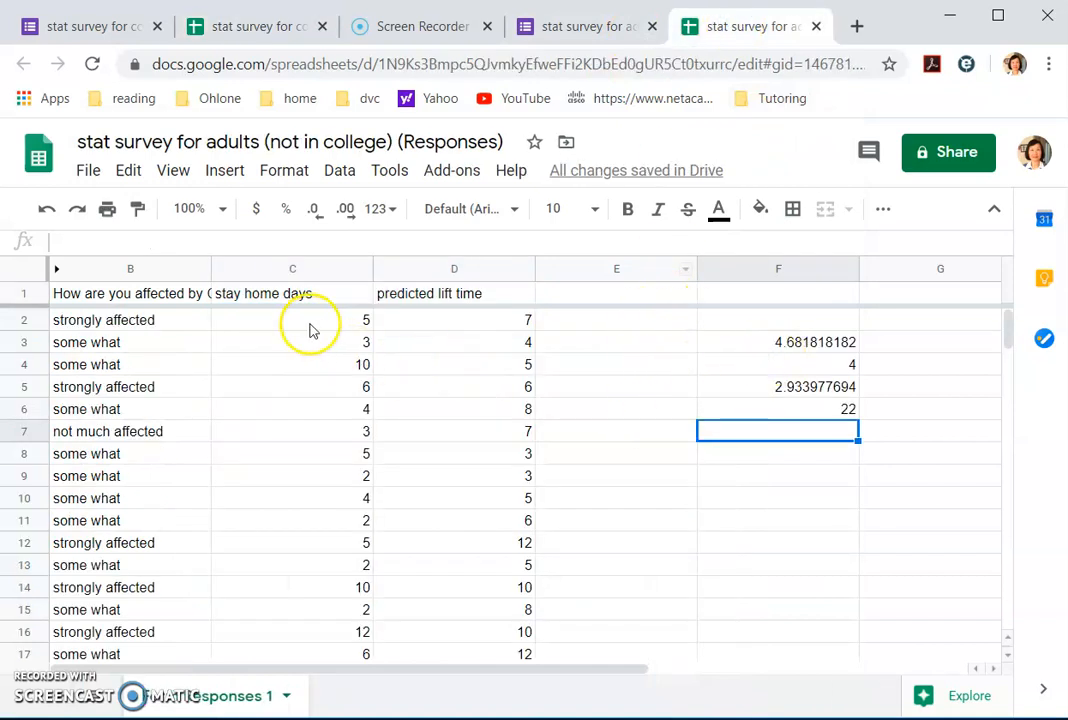
pyautogui.click(251, 318)
pyautogui.moveTo(262, 293); pyautogui.dragTo(519, 395)
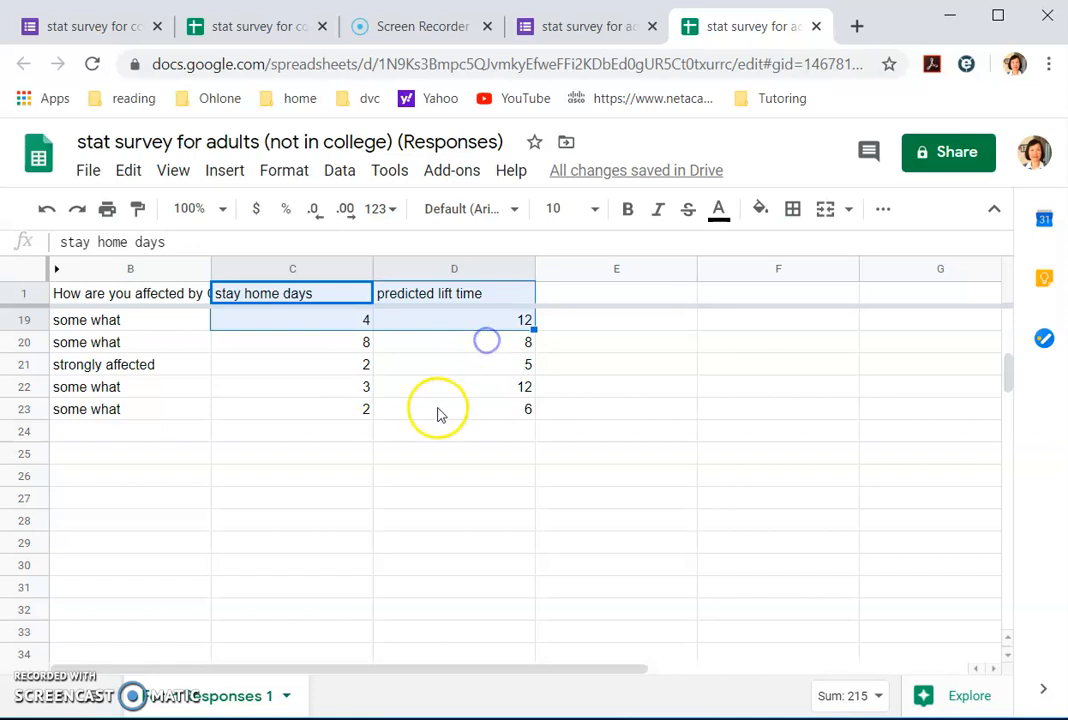
pyautogui.scroll(3, 437, 414)
pyautogui.click(610, 455)
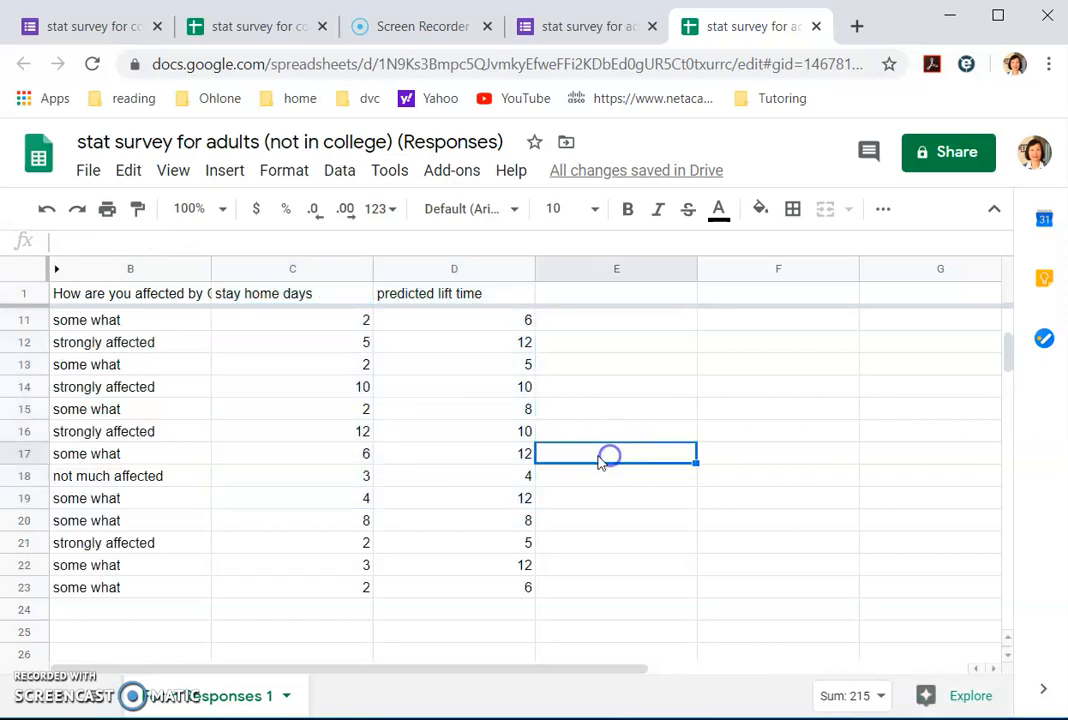
pyautogui.scroll(3, 455, 433)
pyautogui.moveTo(234, 297); pyautogui.dragTo(468, 560)
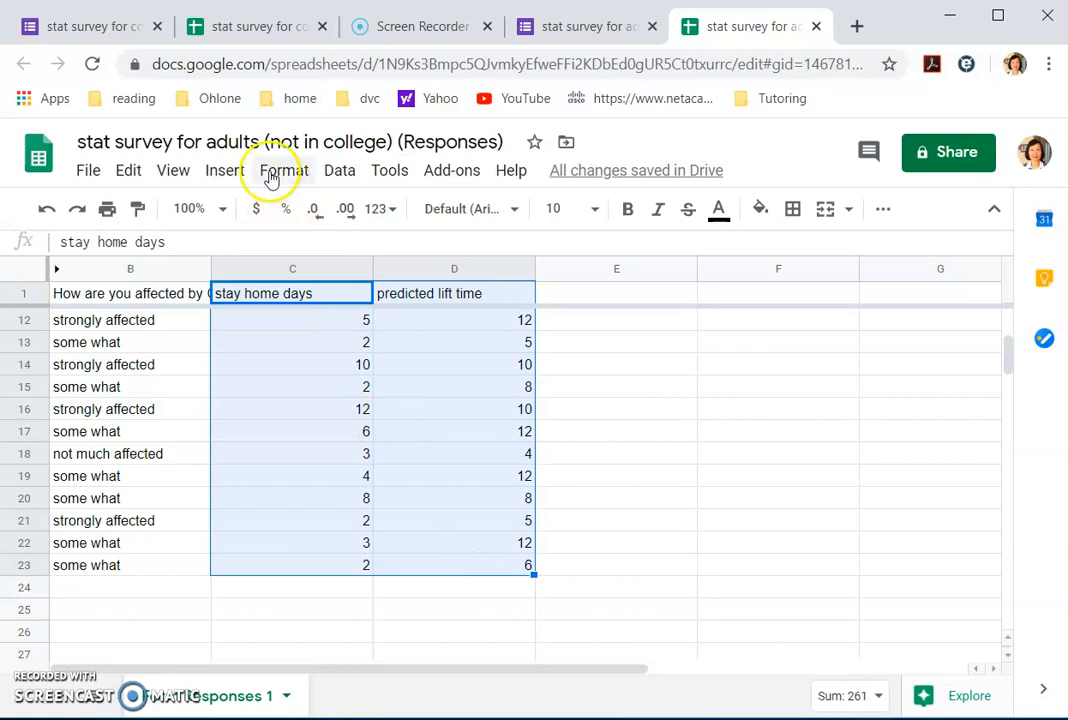
pyautogui.click(224, 171)
pyautogui.click(268, 469)
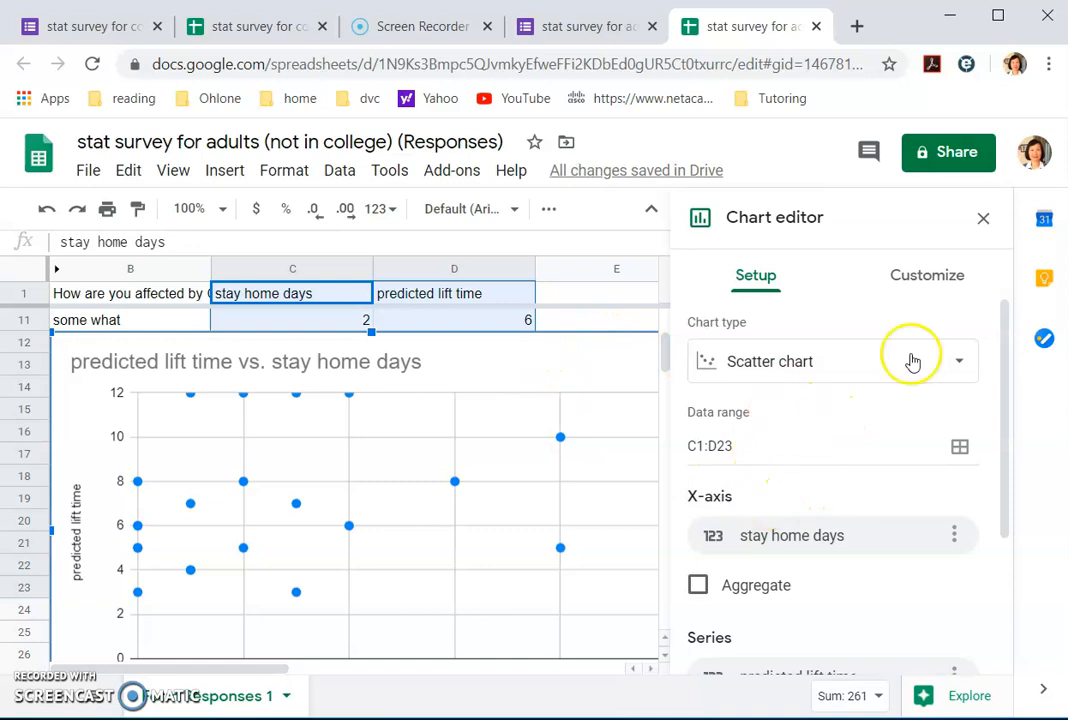
# Step: Choose the Chart title for editing under Customize > Chart & axis titles
pyautogui.click(938, 278)
pyautogui.click(804, 395)
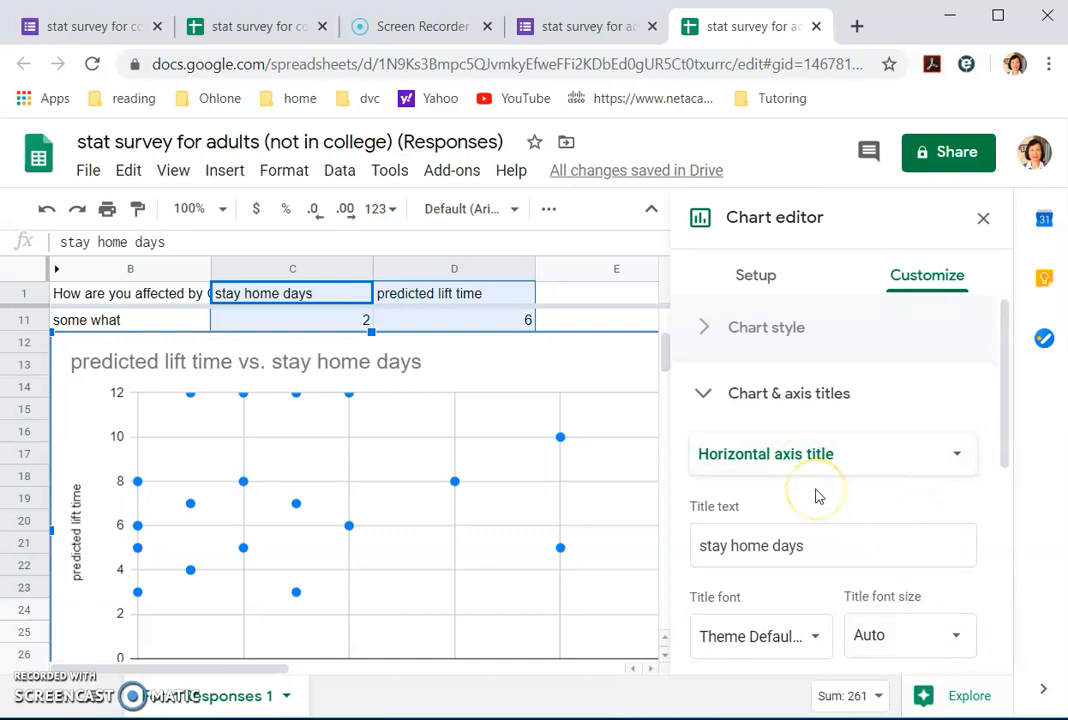
pyautogui.click(957, 453)
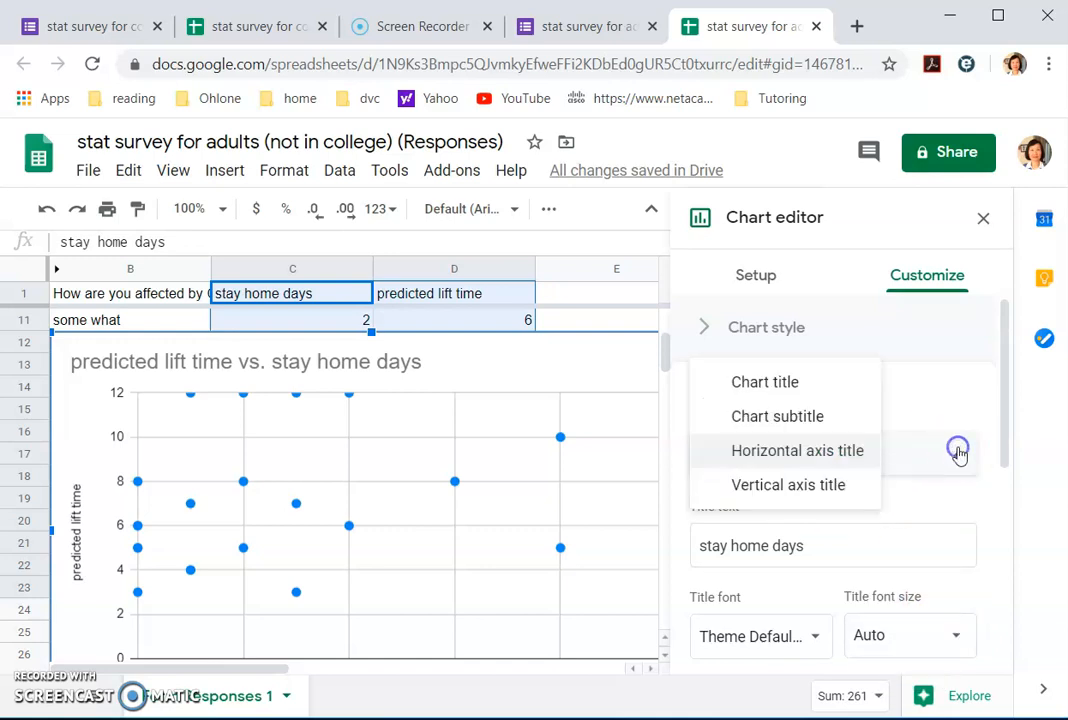
pyautogui.click(803, 383)
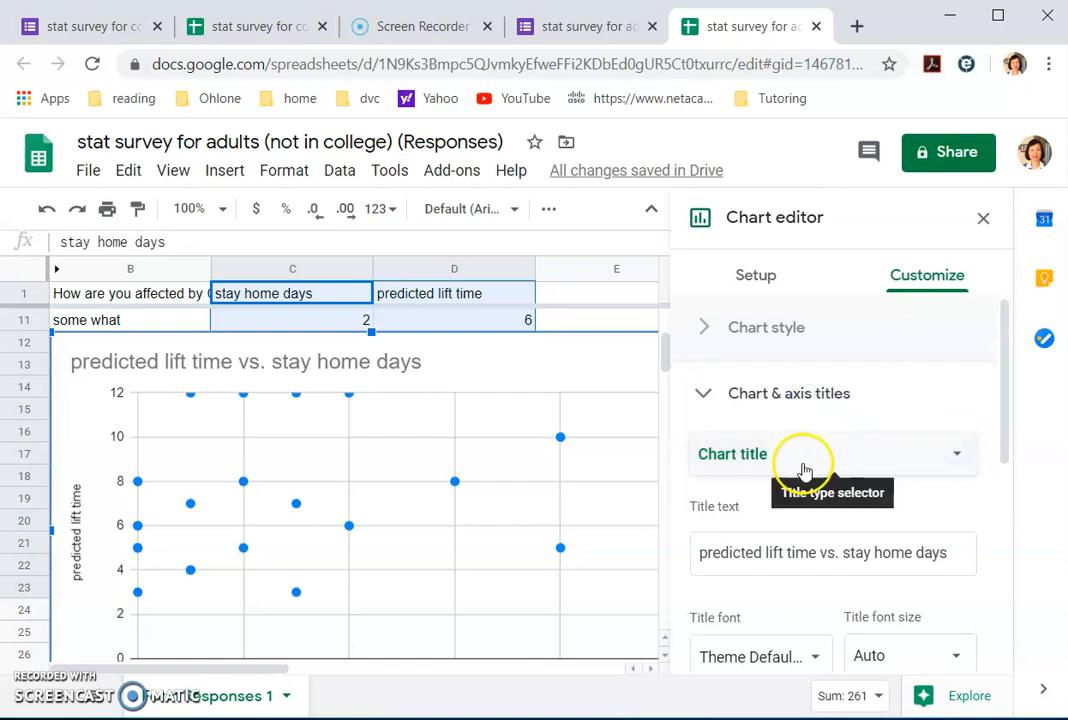
# Step: Add 'scatter plot' at the start of the title and 'for non-college adults' at the end
pyautogui.click(696, 553)
pyautogui.write('scatter ')
pyautogui.write('plot')
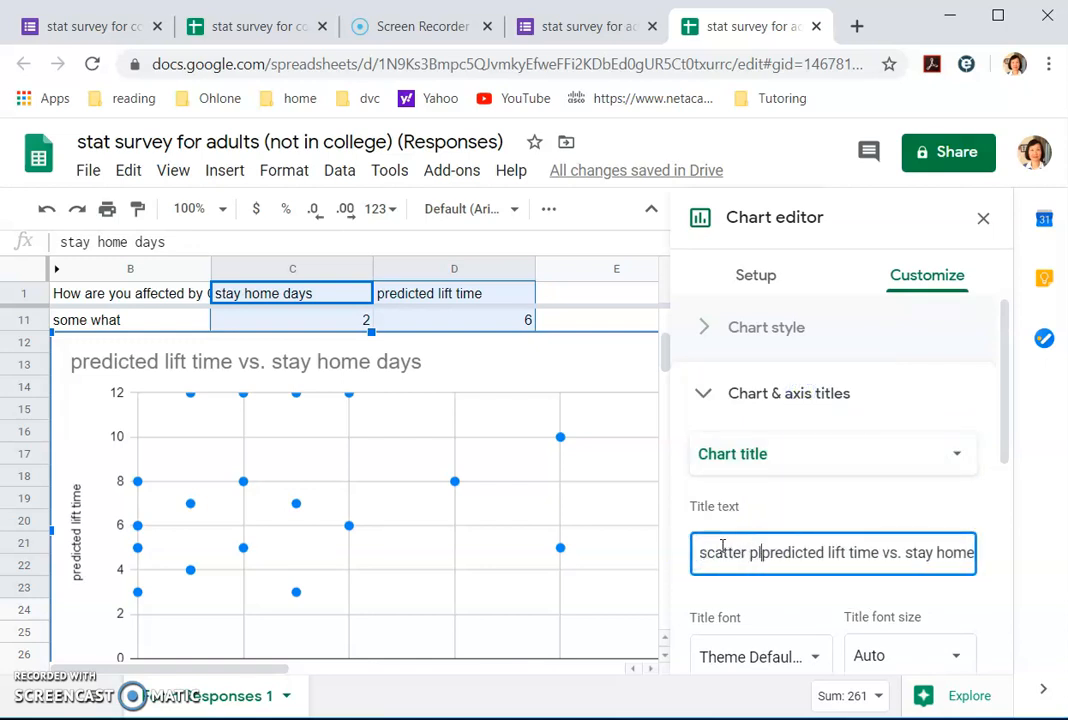
pyautogui.click(843, 553)
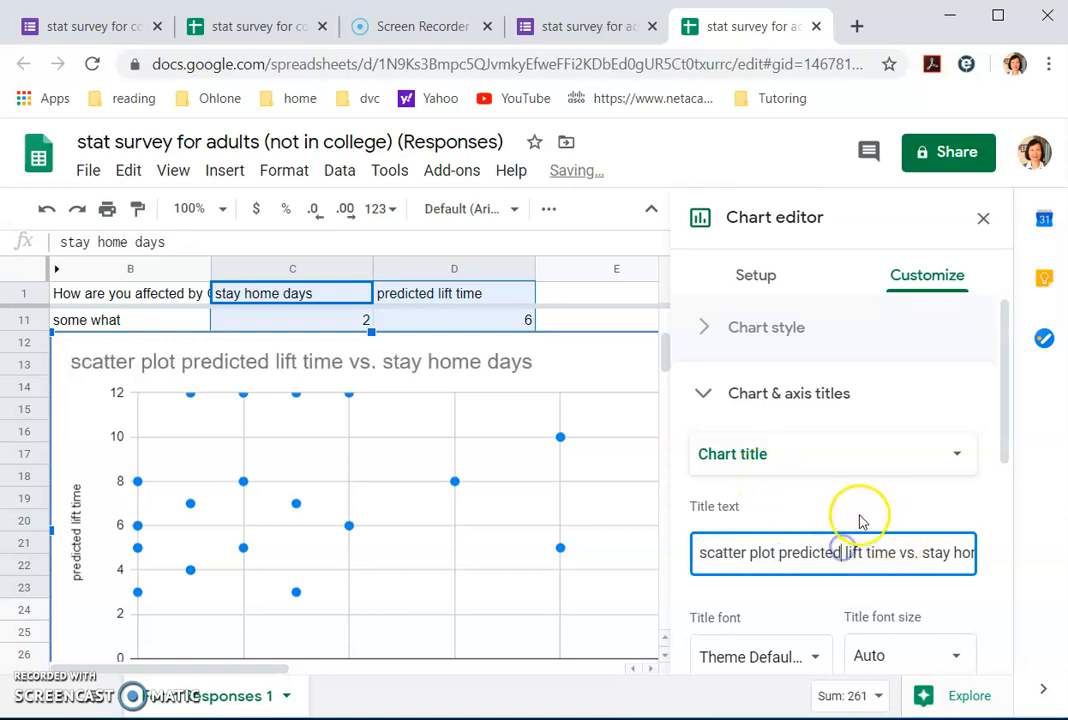
pyautogui.press('End')
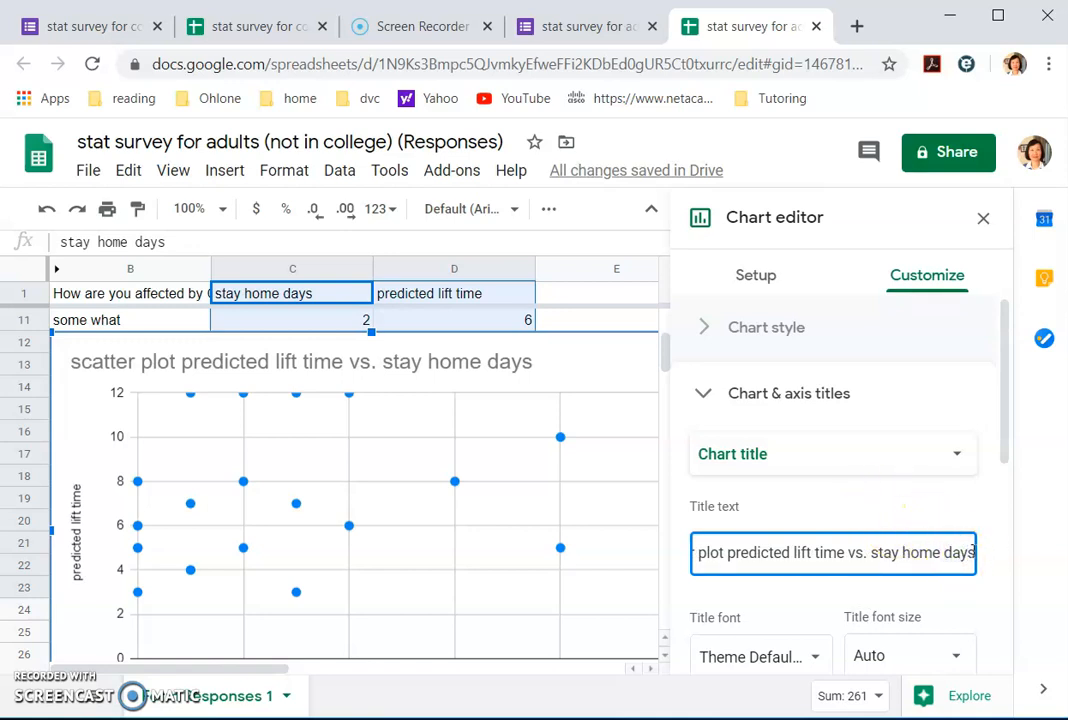
pyautogui.write('for non')
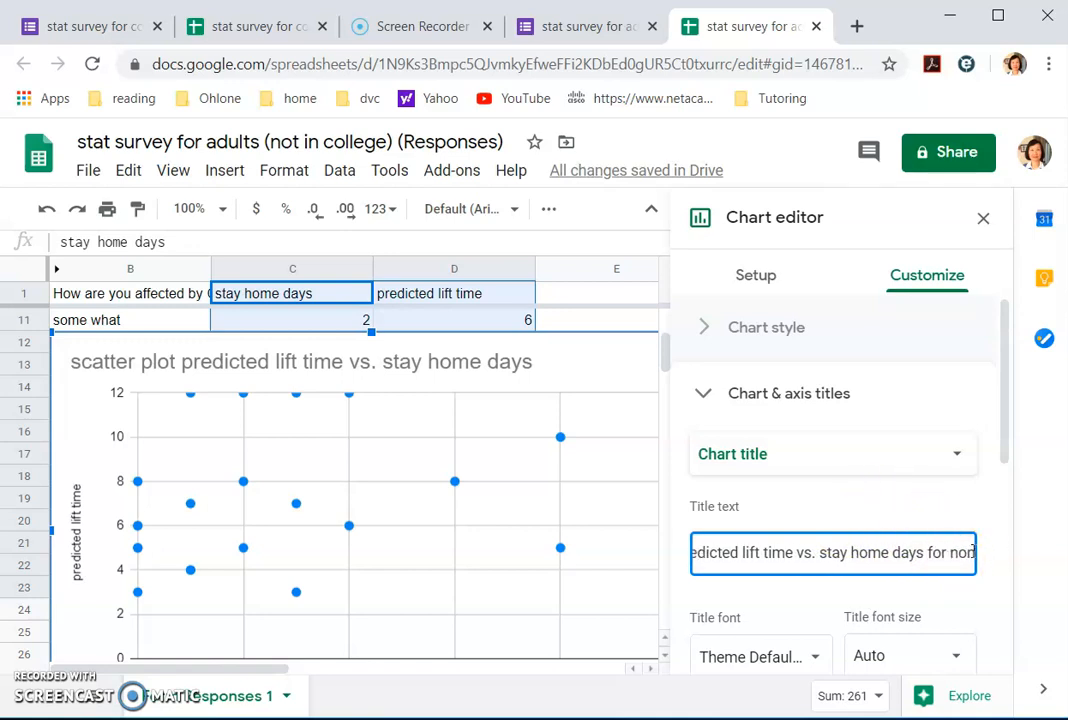
pyautogui.write('-college ad')
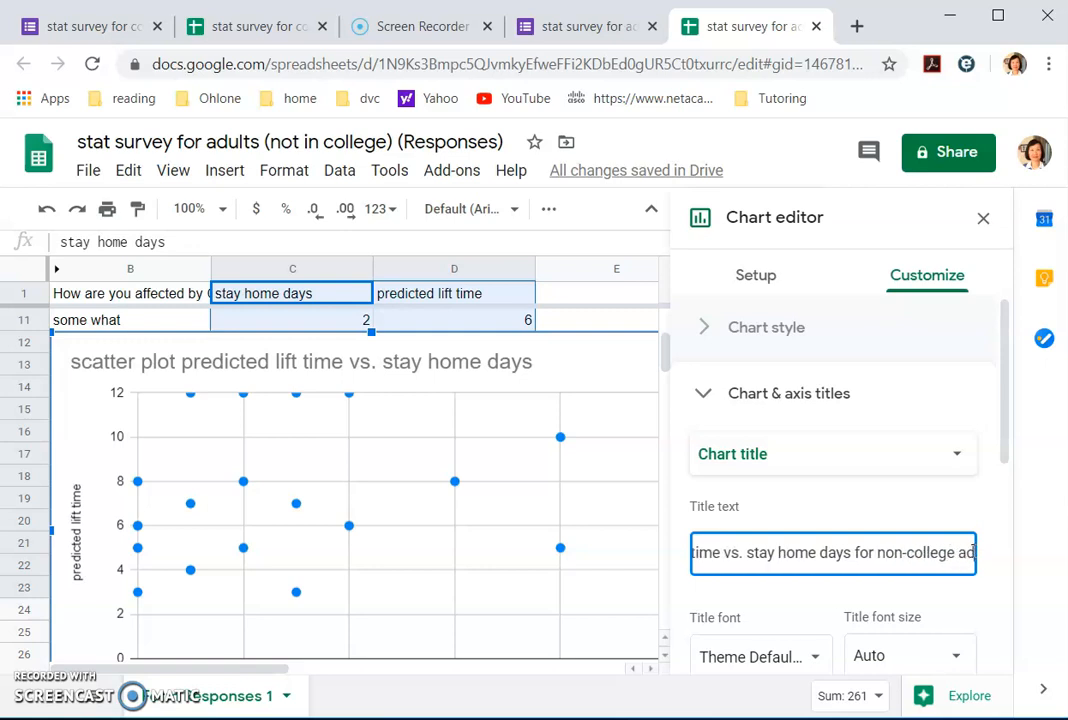
pyautogui.write('ults')
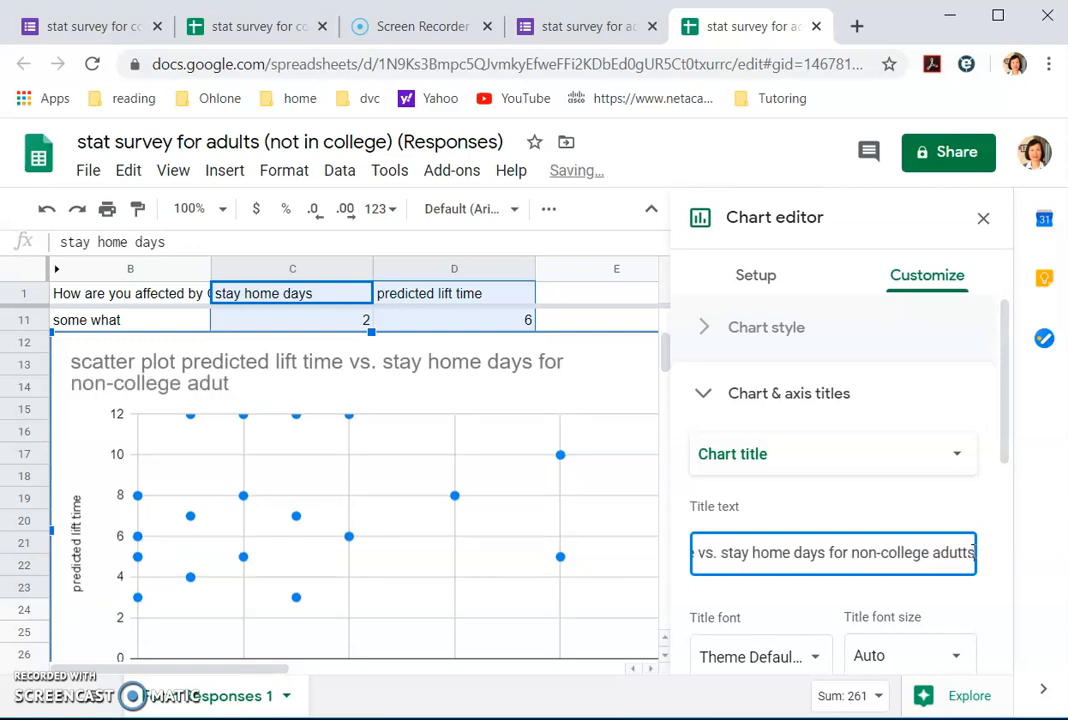
pyautogui.press('BackSpace')
pyautogui.press('BackSpace')
pyautogui.press('BackSpace')
pyautogui.write('tts')
pyautogui.press('BackSpace')
pyautogui.press('BackSpace')
pyautogui.press('BackSpace')
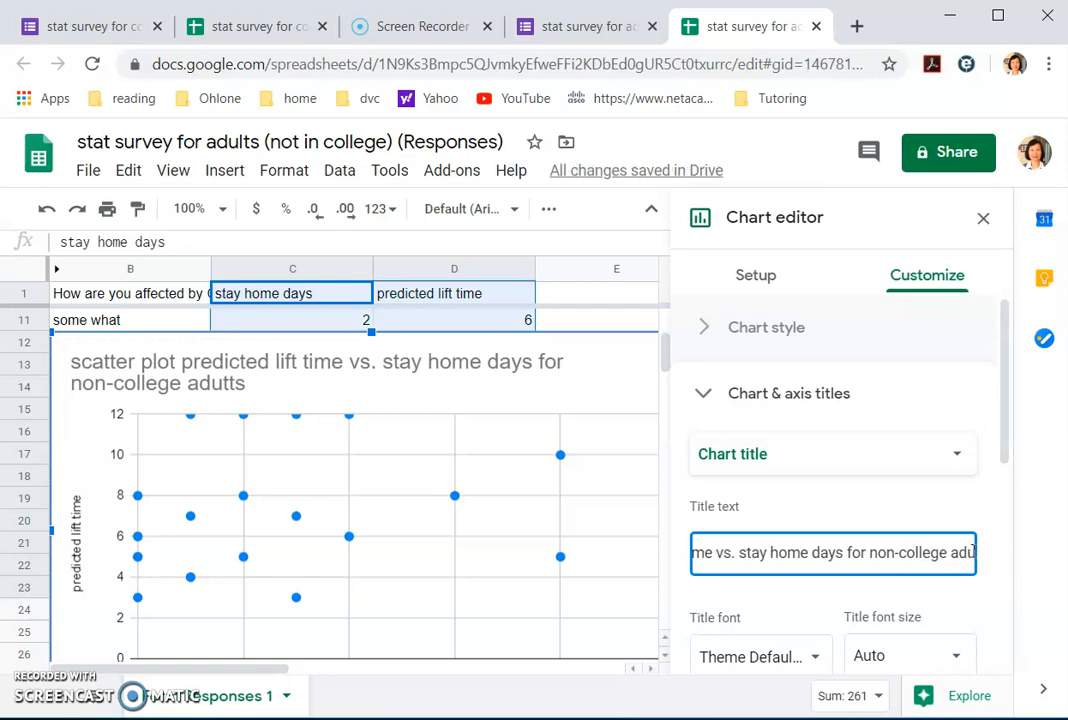
pyautogui.write('lts')
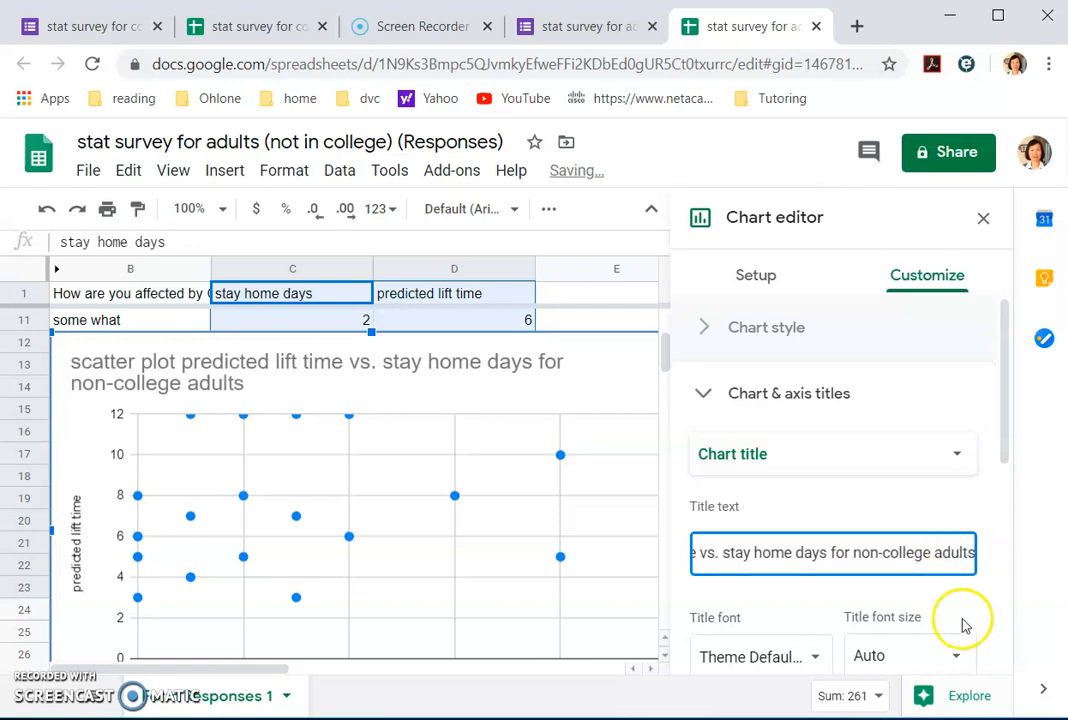
# Step: Make the chart title text black and close the chart editor
pyautogui.scroll(-1, 961, 579)
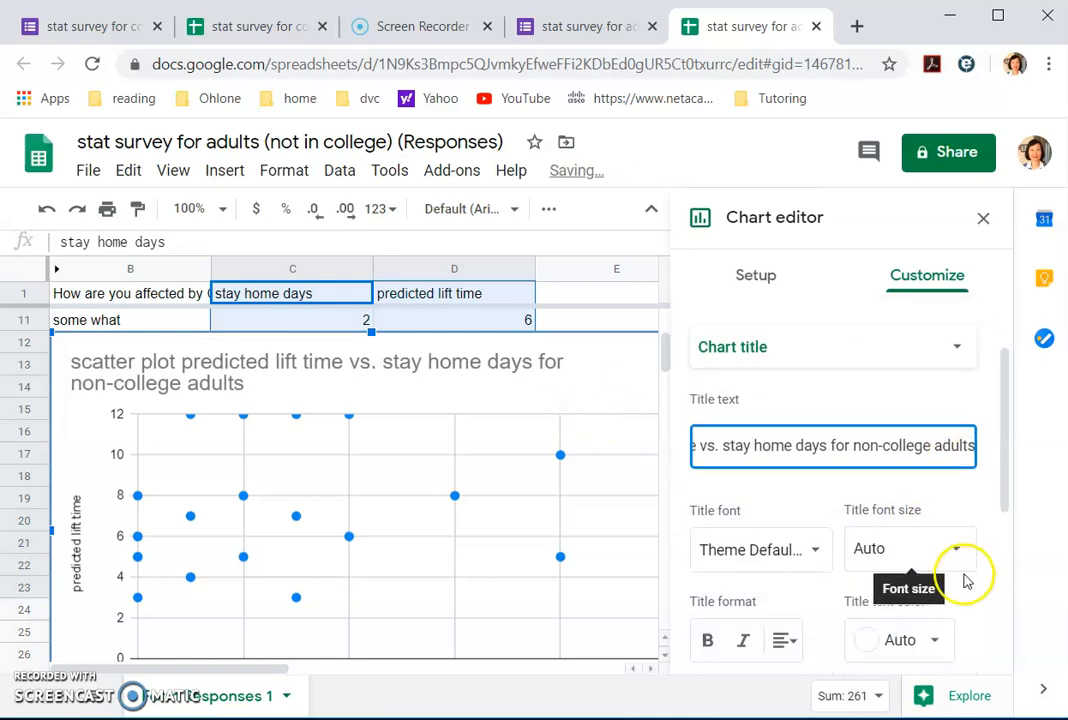
pyautogui.click(933, 637)
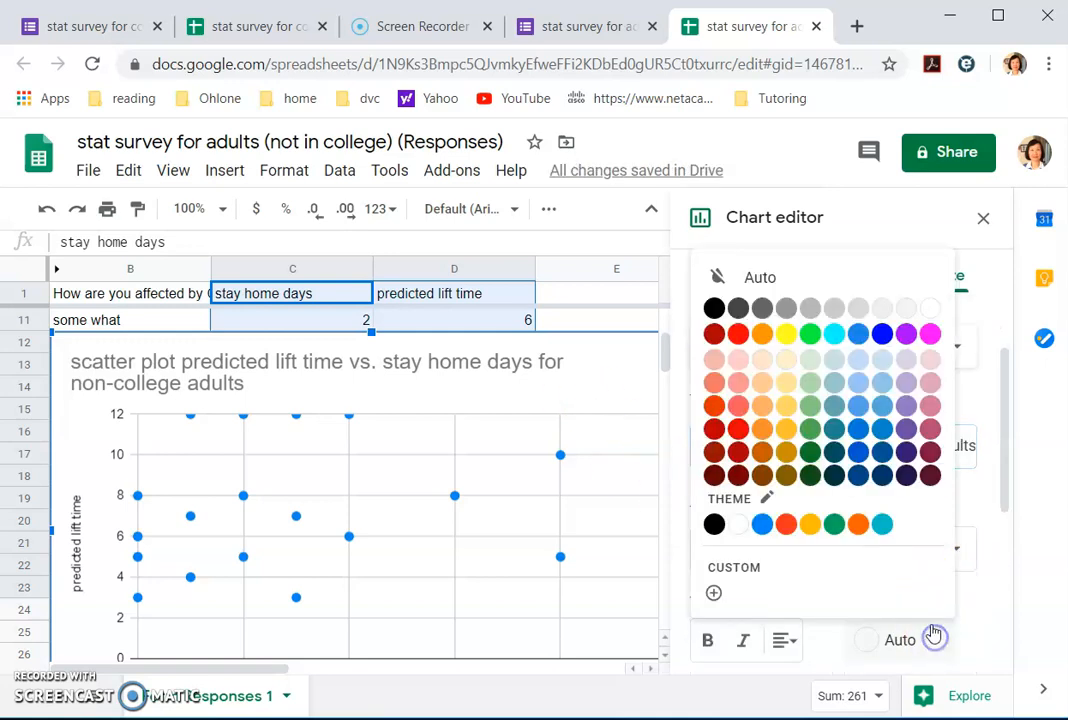
pyautogui.click(716, 311)
pyautogui.scroll(-3, 921, 610)
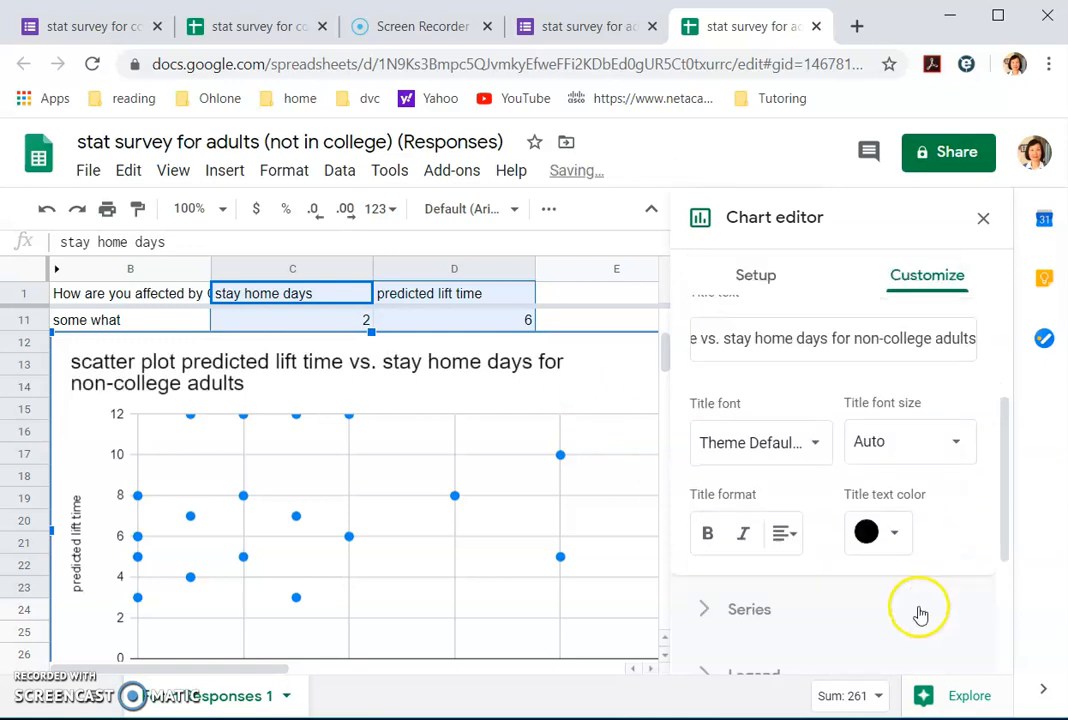
pyautogui.click(983, 218)
# Step: Narrow the adults scatter chart, snip it, copy the snip, and bring the Word report forward
pyautogui.click(665, 370)
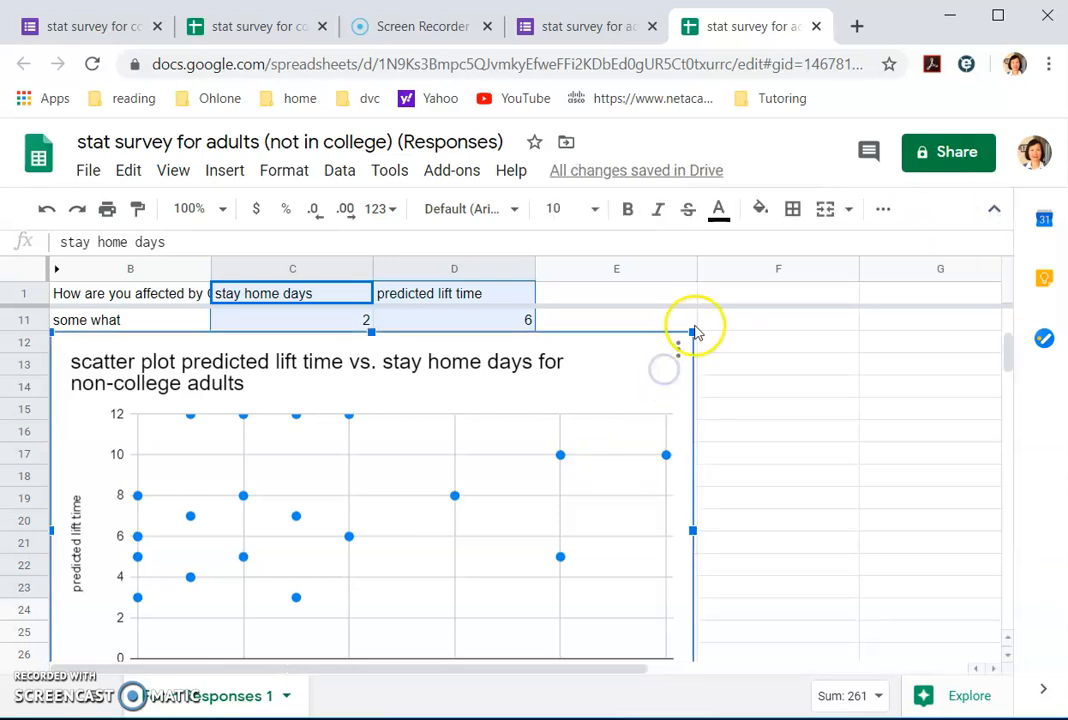
pyautogui.moveTo(690, 330); pyautogui.dragTo(748, 324)
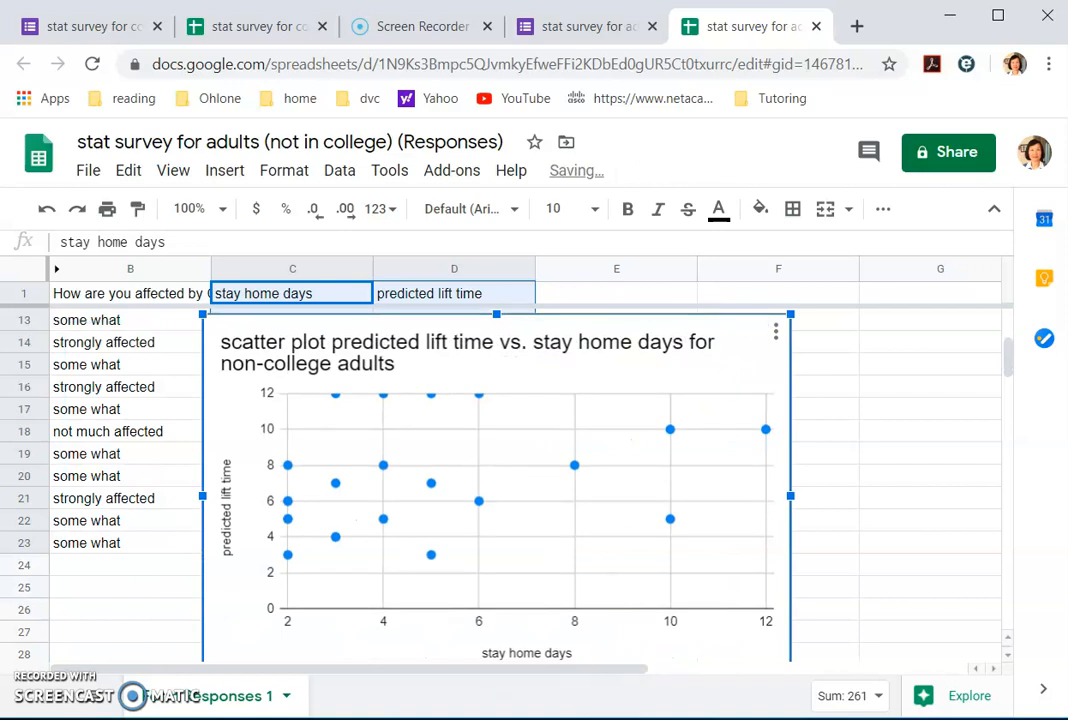
pyautogui.hotkey('alt', 'Tab')
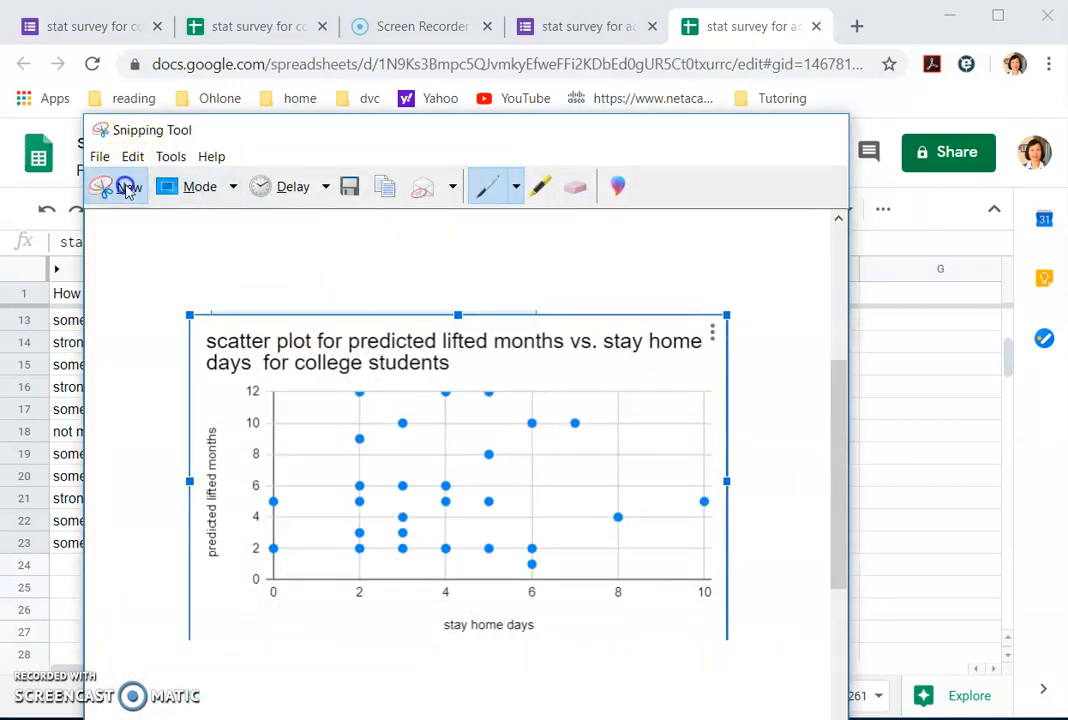
pyautogui.click(124, 185)
pyautogui.moveTo(201, 316)
pyautogui.mouseDown()
pyautogui.moveTo(252, 331)
pyautogui.moveTo(698, 589)
pyautogui.moveTo(796, 672)
pyautogui.mouseUp()
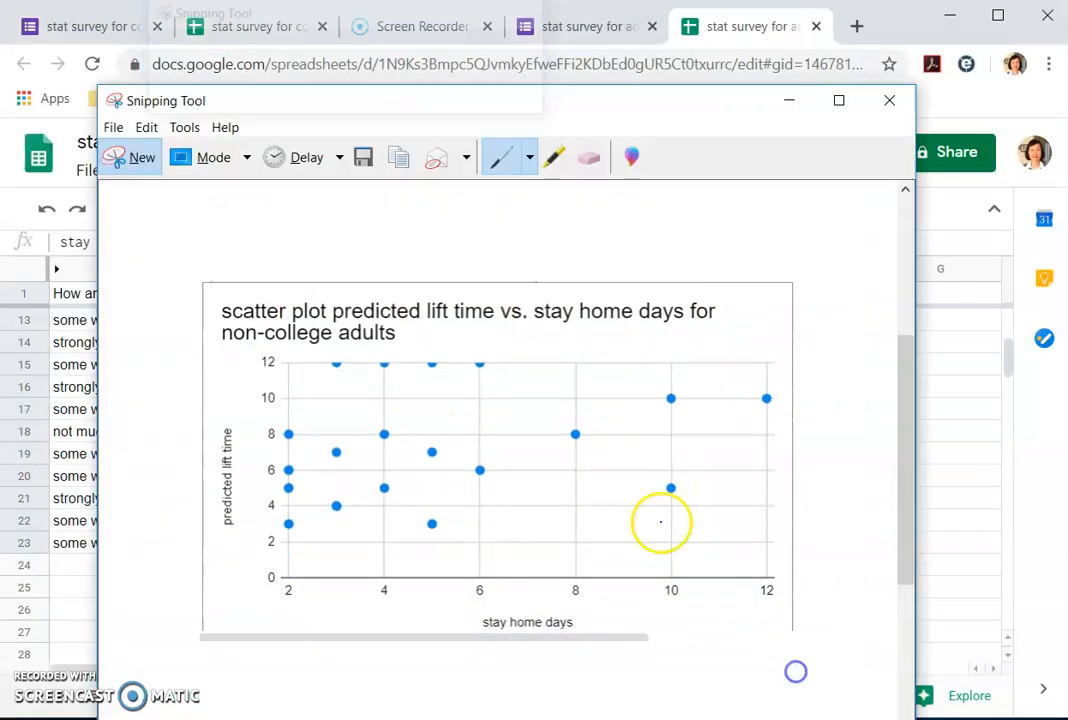
pyautogui.click(146, 127)
pyautogui.click(172, 150)
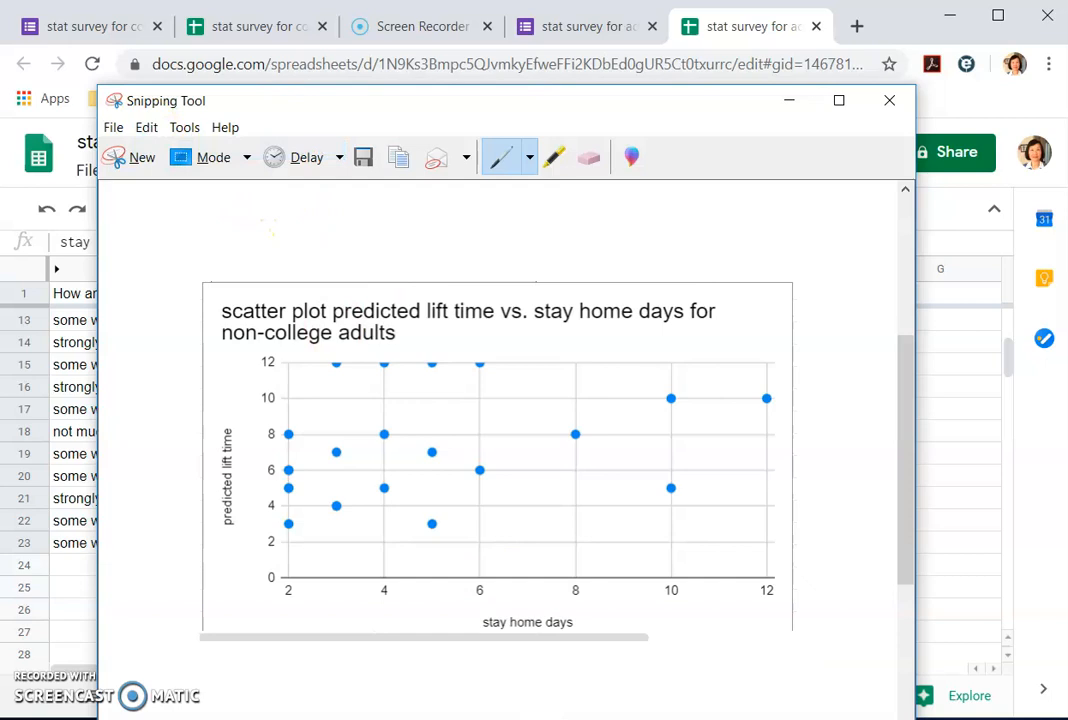
pyautogui.click(580, 580)
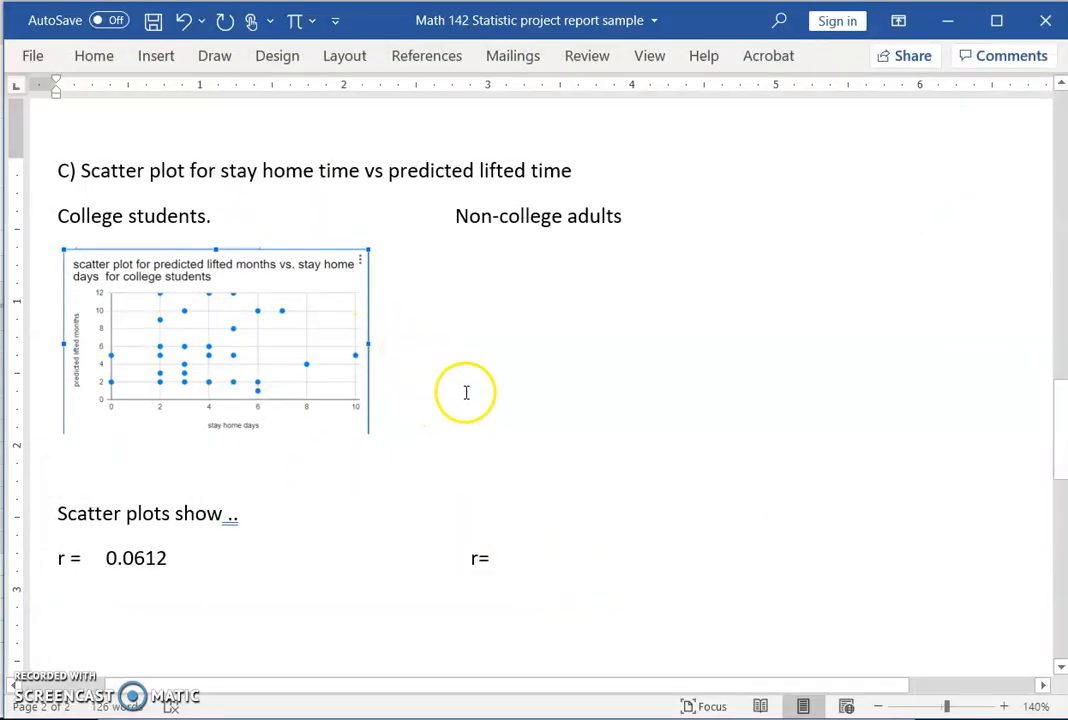
# Step: Paste the adults chart as a picture and shrink it to match the college chart
pyautogui.rightClick(466, 392)
pyautogui.click(516, 504)
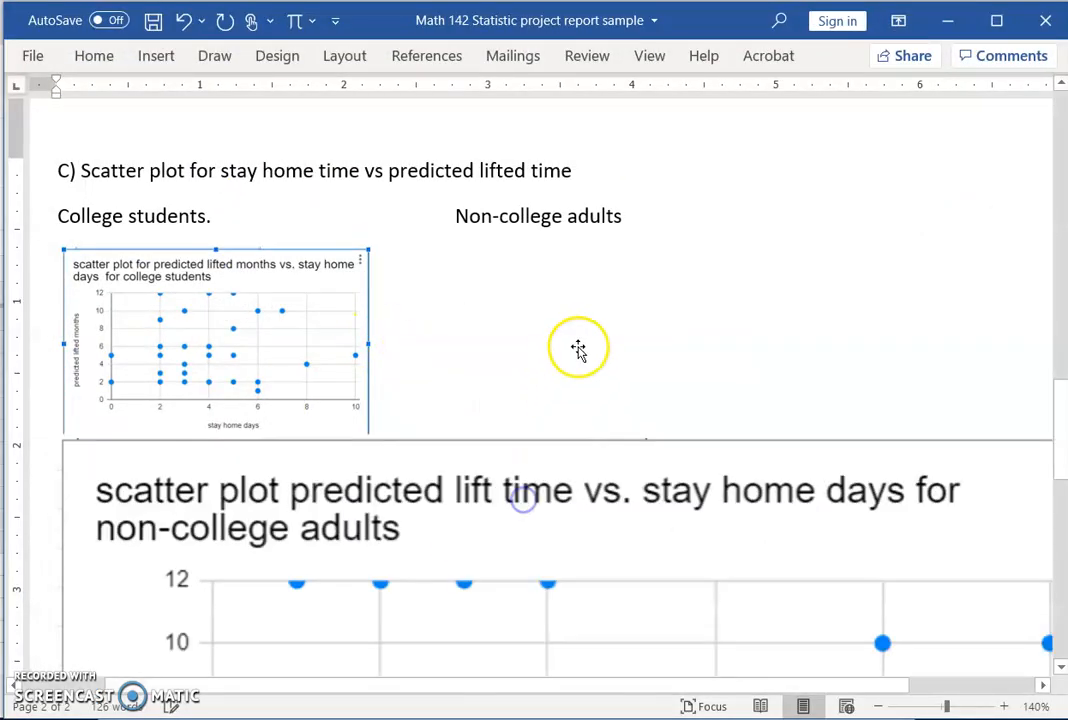
pyautogui.click(572, 385)
pyautogui.moveTo(815, 526); pyautogui.dragTo(436, 215)
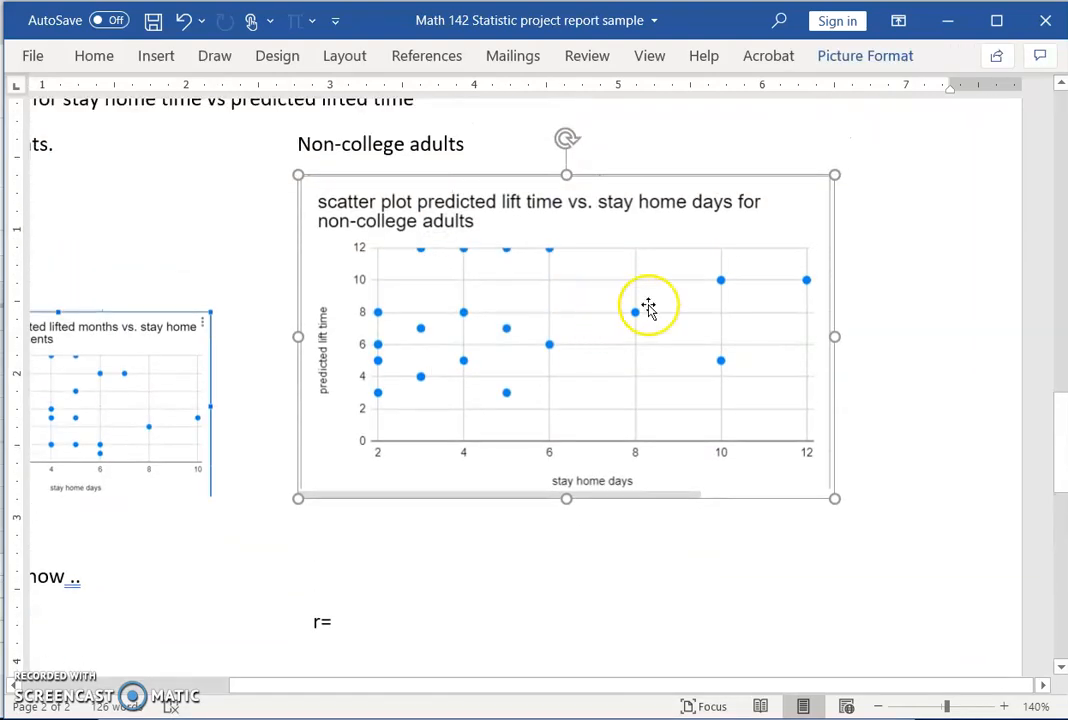
pyautogui.moveTo(833, 174); pyautogui.dragTo(543, 304)
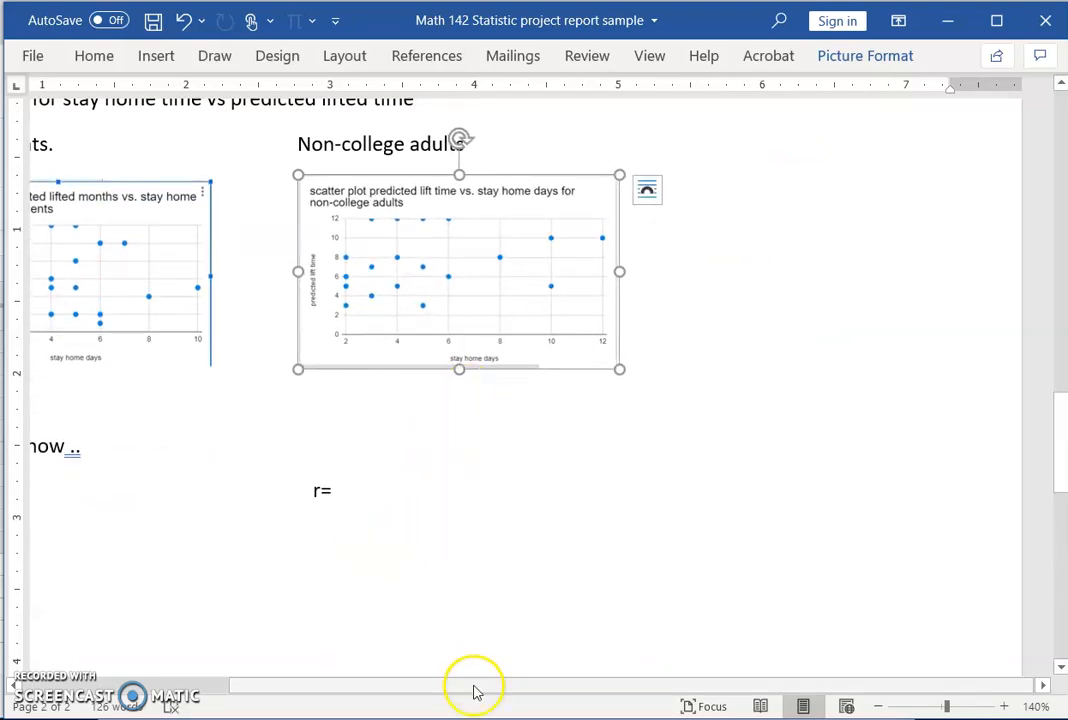
pyautogui.moveTo(539, 689); pyautogui.dragTo(360, 682)
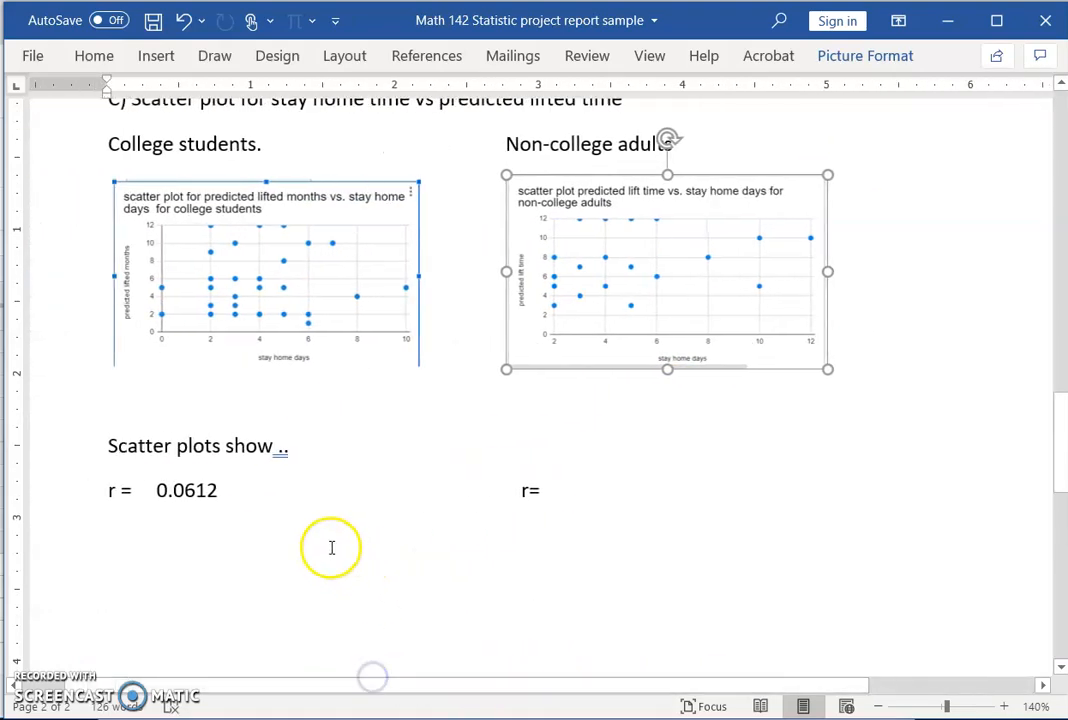
# Step: Delete the 0.0612 value from the college students' r = line
pyautogui.click(139, 490)
pyautogui.moveTo(169, 490); pyautogui.dragTo(217, 490)
pyautogui.press('BackSpace')
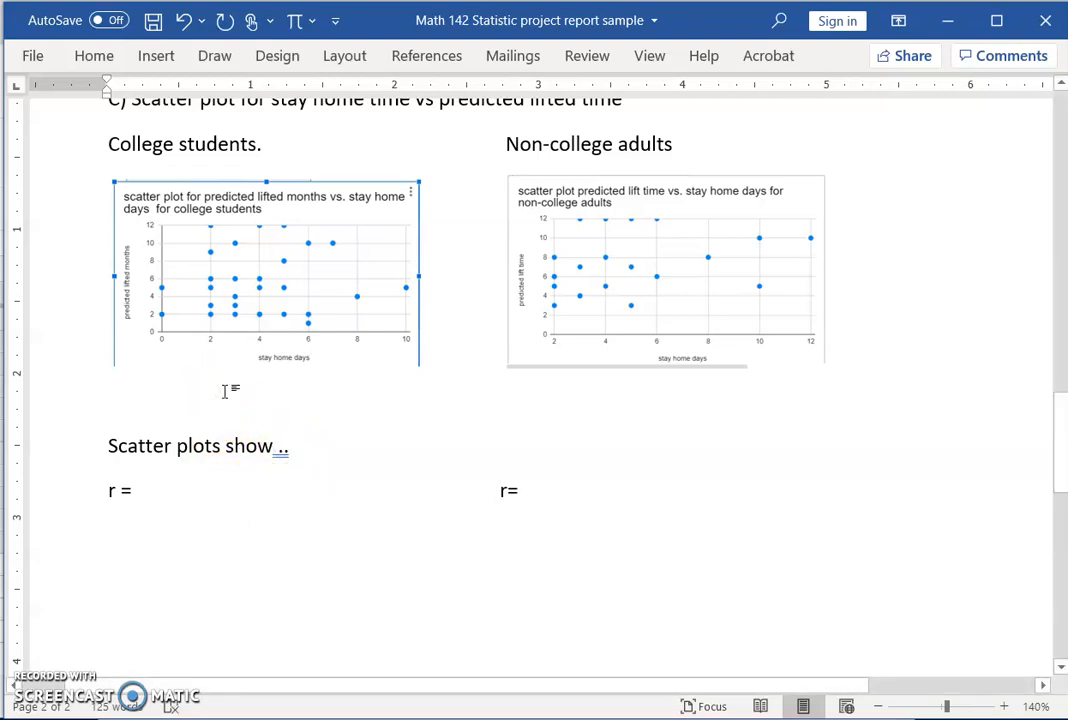
# Step: Remove the blank line and trailing dots so the conclusion reads 'Scatter plots show no correlations.'
pyautogui.press('Delete')
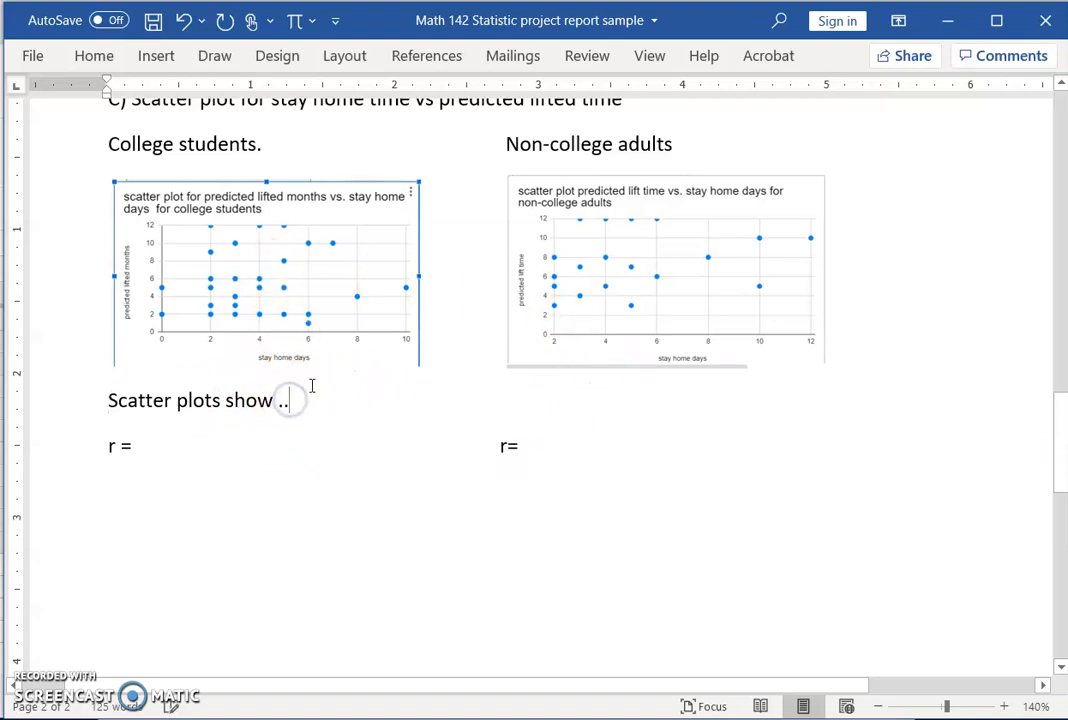
pyautogui.press('BackSpace')
pyautogui.press('BackSpace')
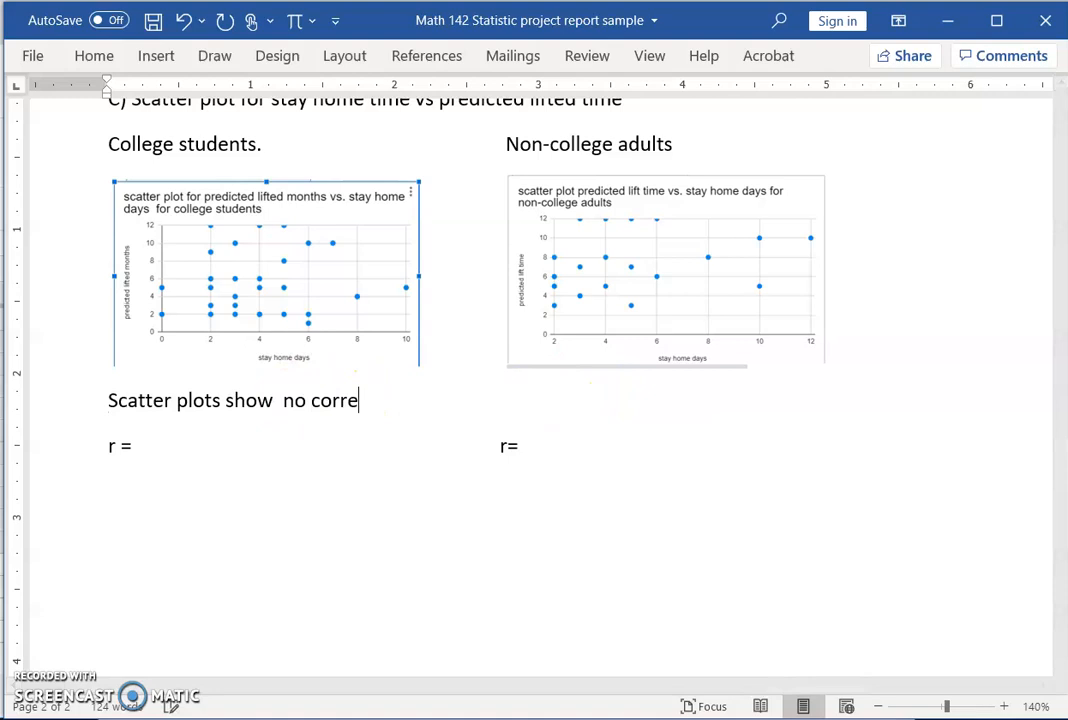
pyautogui.click(160, 446)
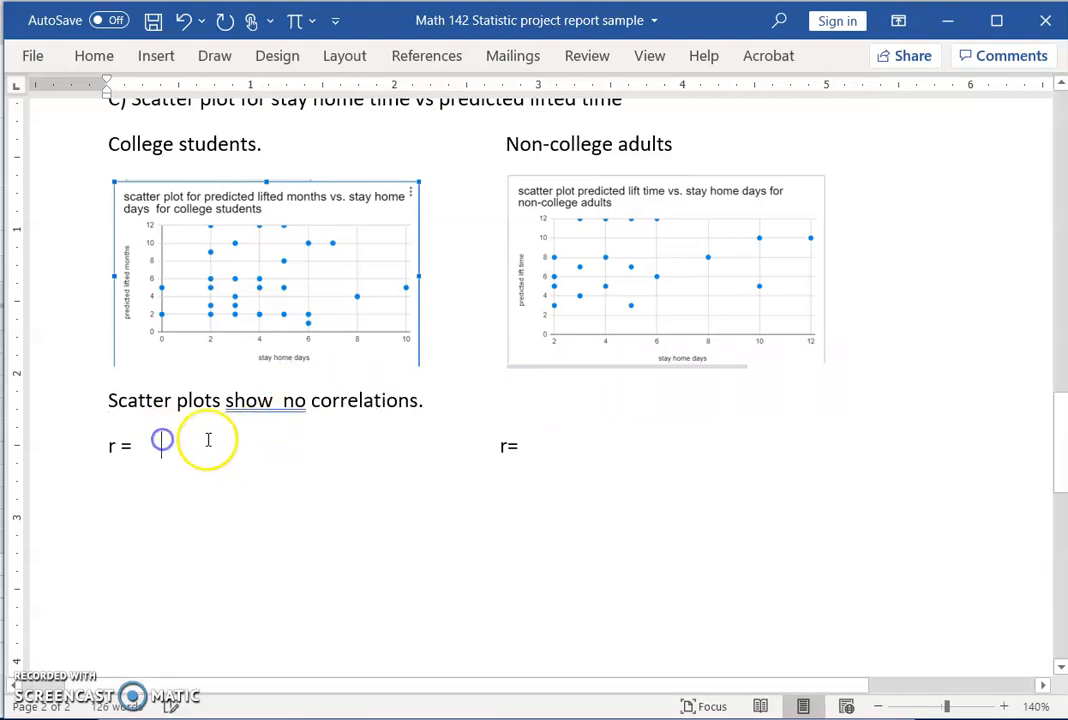
pyautogui.click(950, 18)
# Step: Delete the college students' scatter plot from the spreadsheet
pyautogui.click(787, 97)
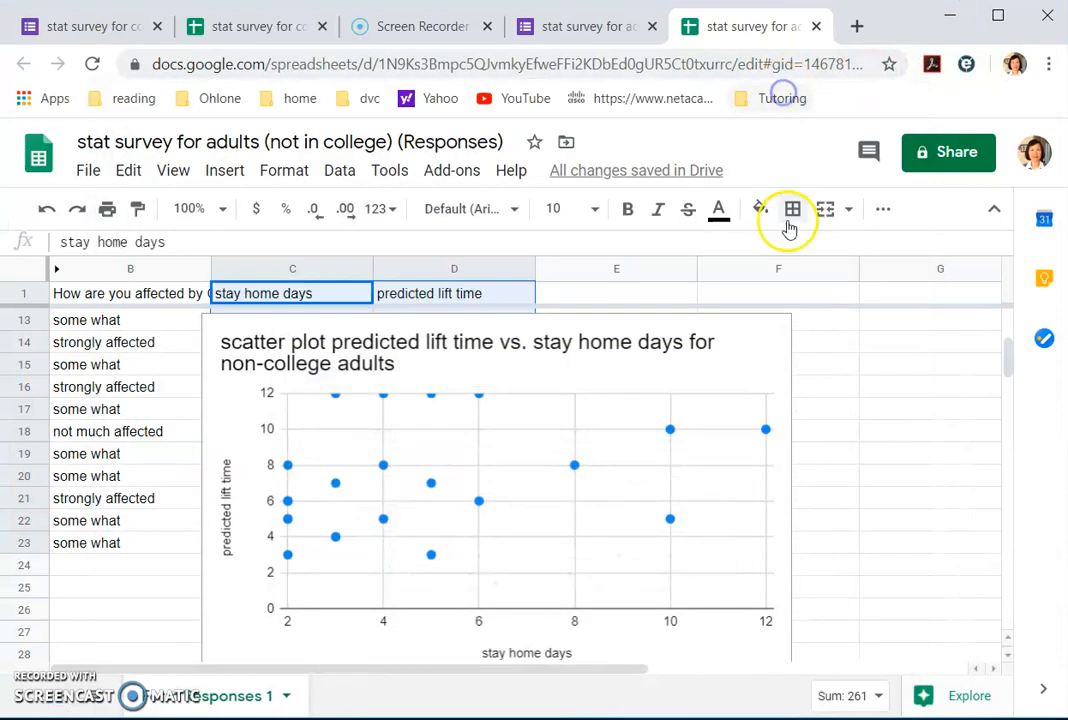
pyautogui.click(242, 26)
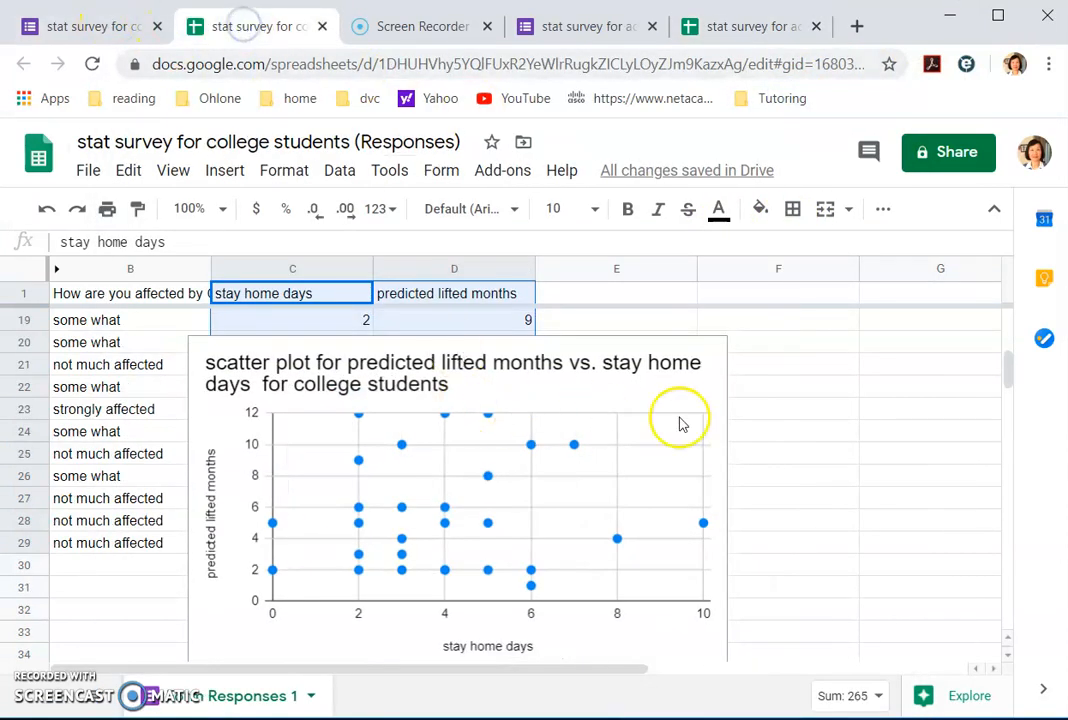
pyautogui.click(598, 350)
pyautogui.press('Delete')
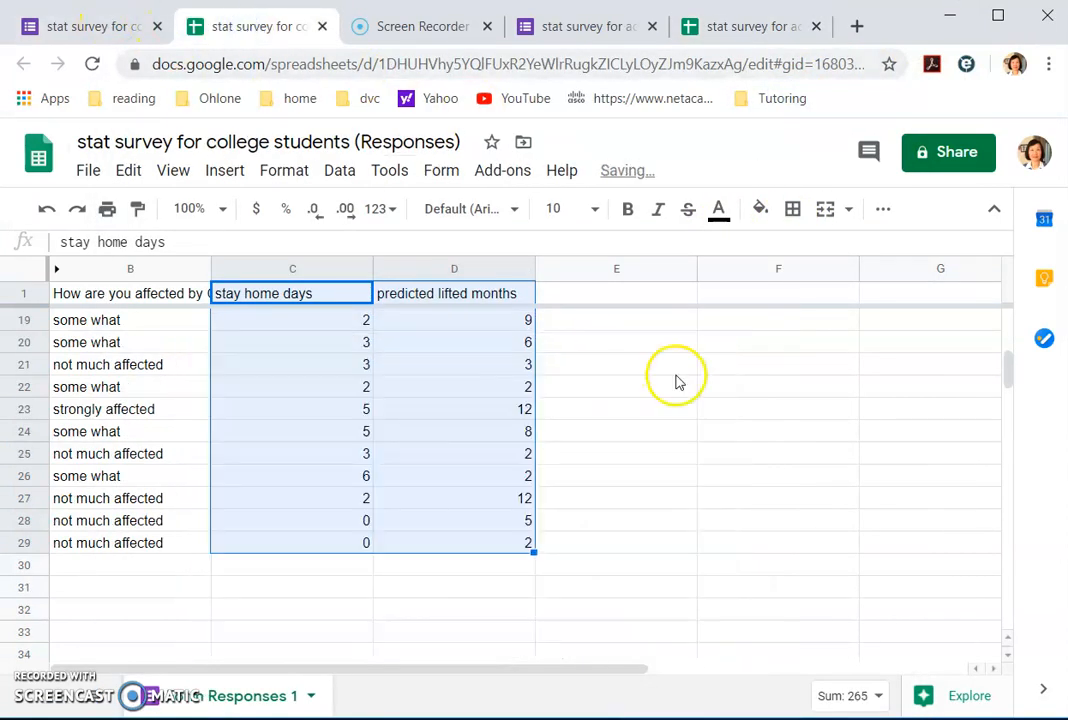
pyautogui.scroll(5, 665, 383)
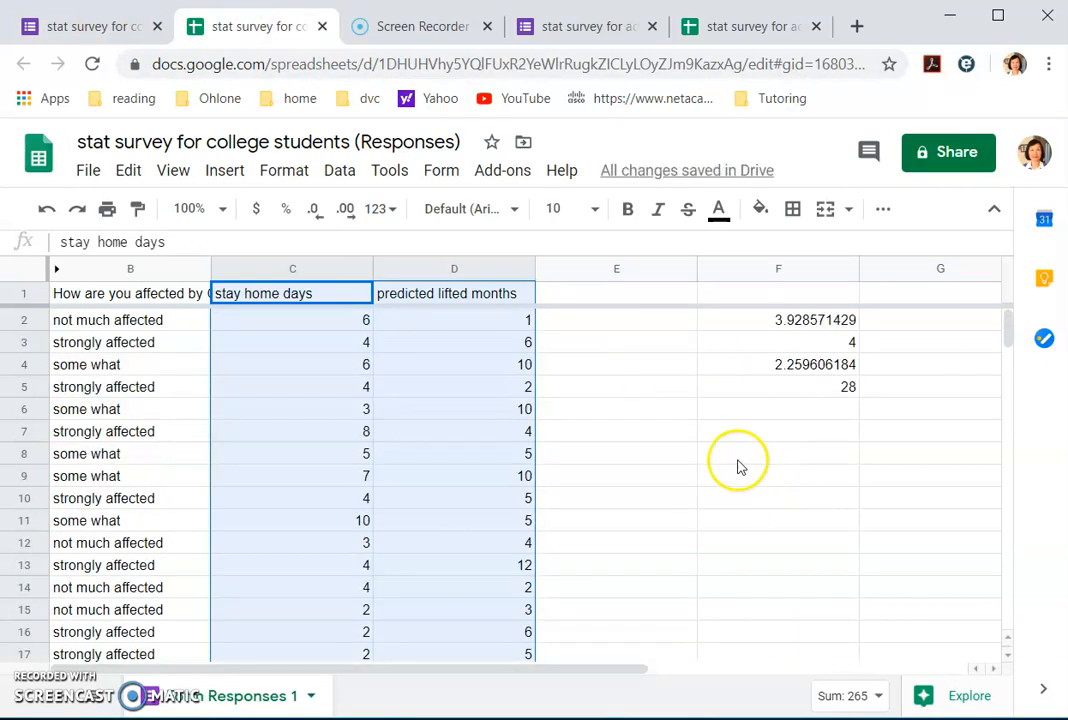
# Step: Enter =CORREL(C2:C29,D2:D29) in F7, giving 0.06119526947, then return to Word
pyautogui.click(800, 430)
pyautogui.write('=correl(')
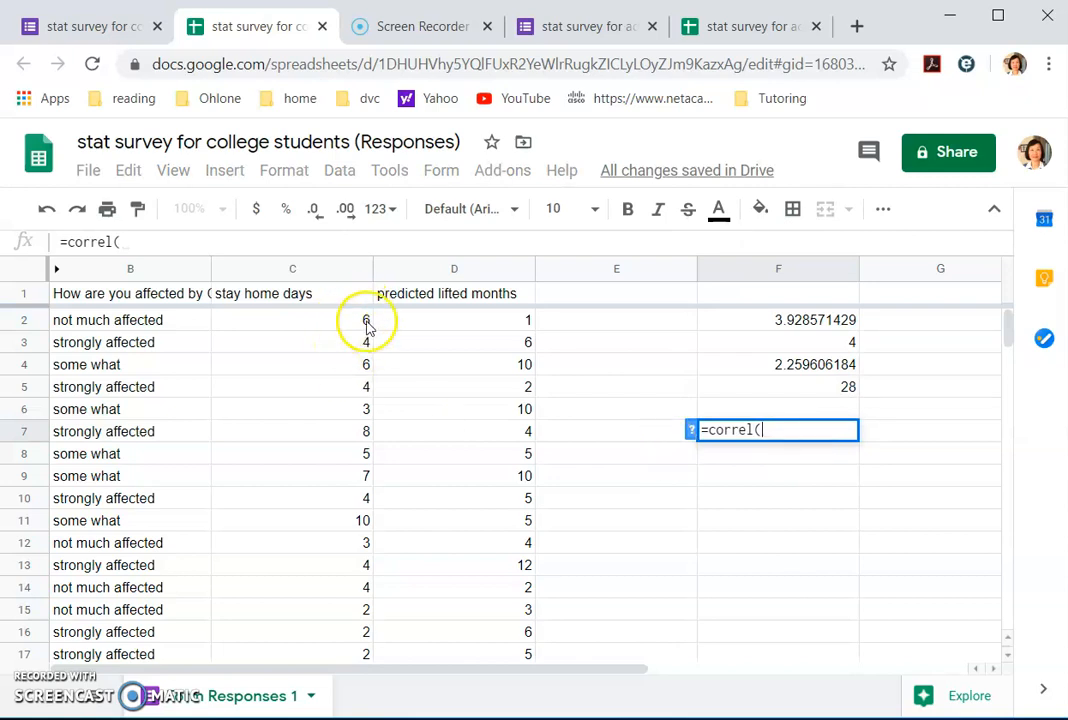
pyautogui.write('c2:')
pyautogui.scroll(-8, 250, 400)
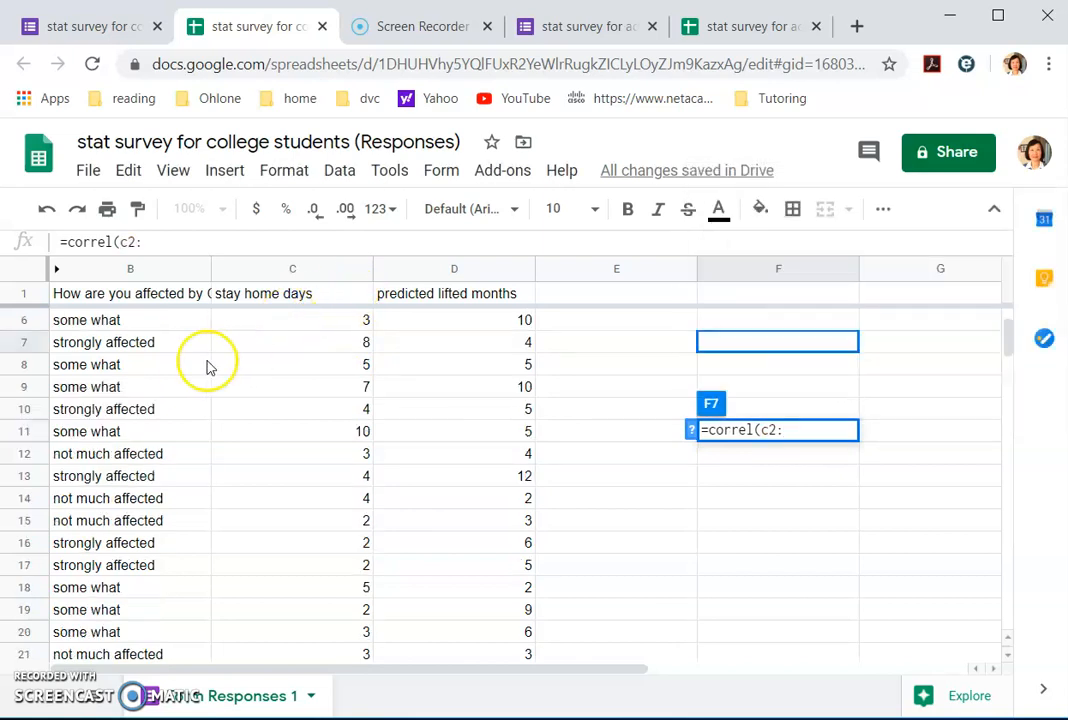
pyautogui.scroll(8, 304, 482)
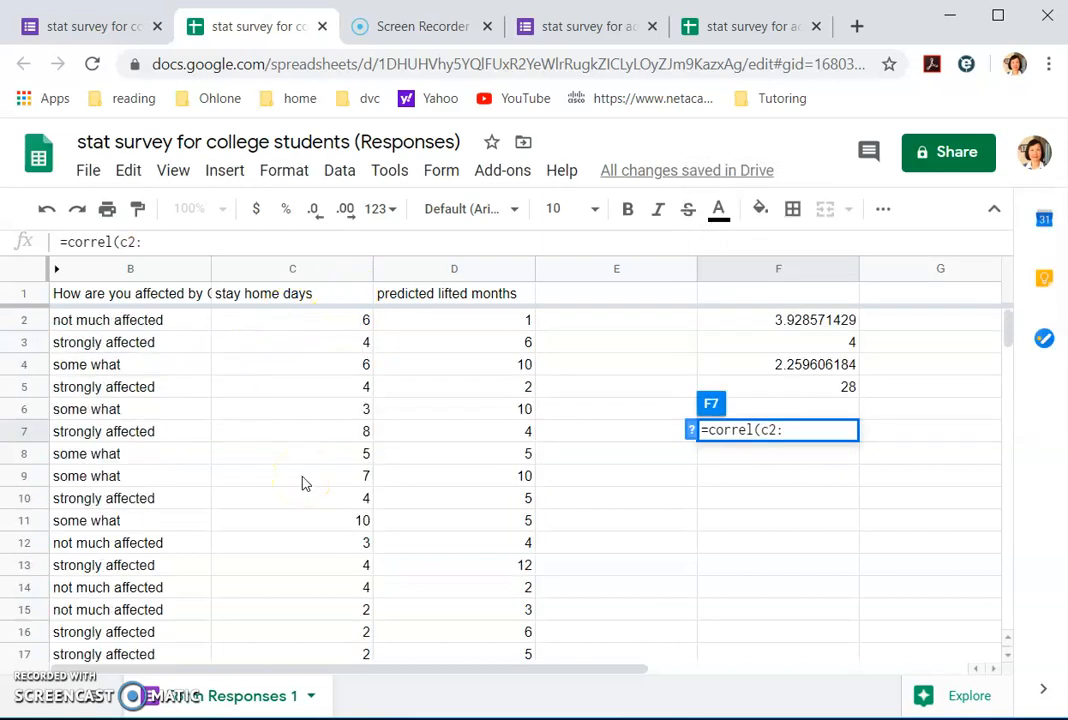
pyautogui.write(':c29')
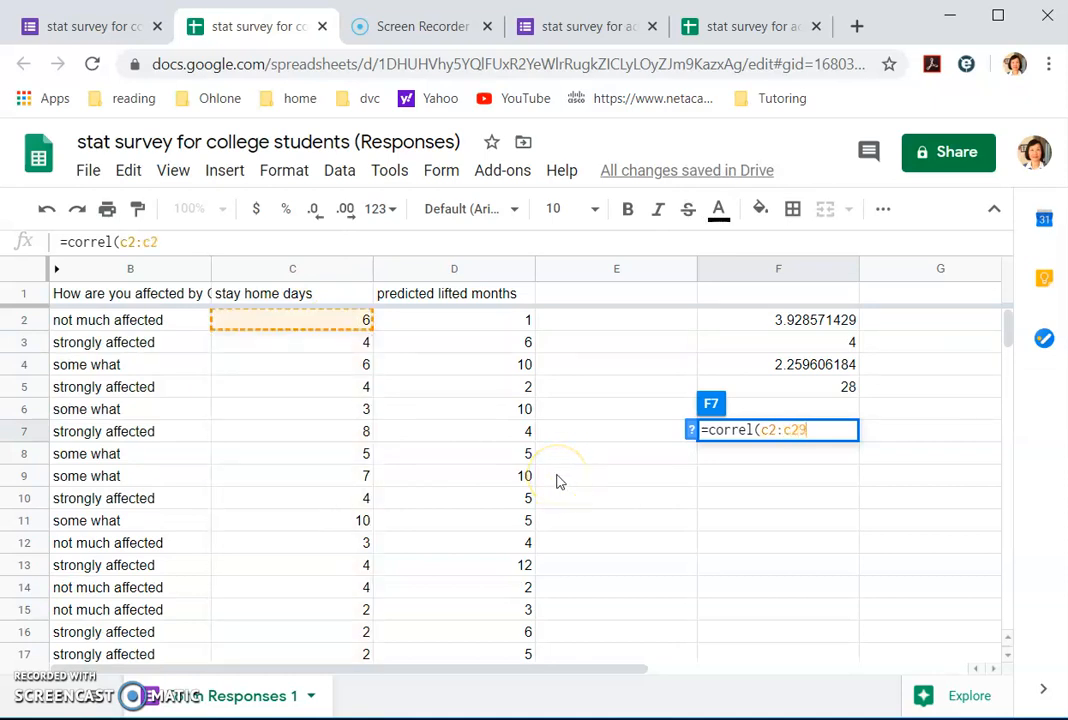
pyautogui.write(',d2:c')
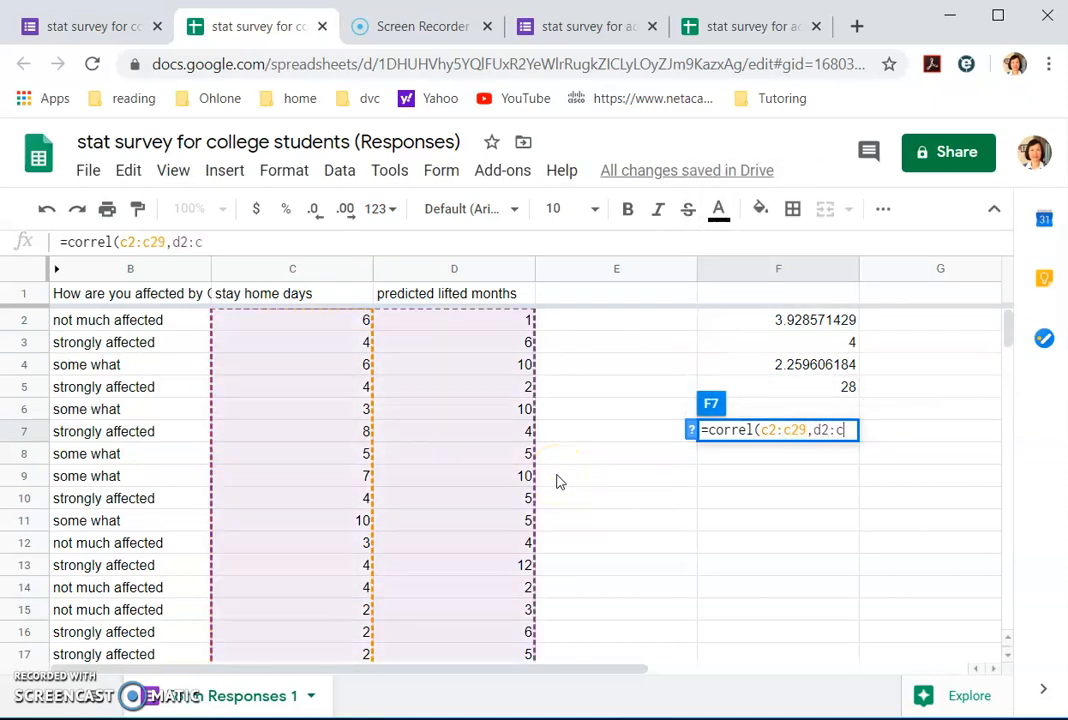
pyautogui.press('BackSpace')
pyautogui.write('d29)')
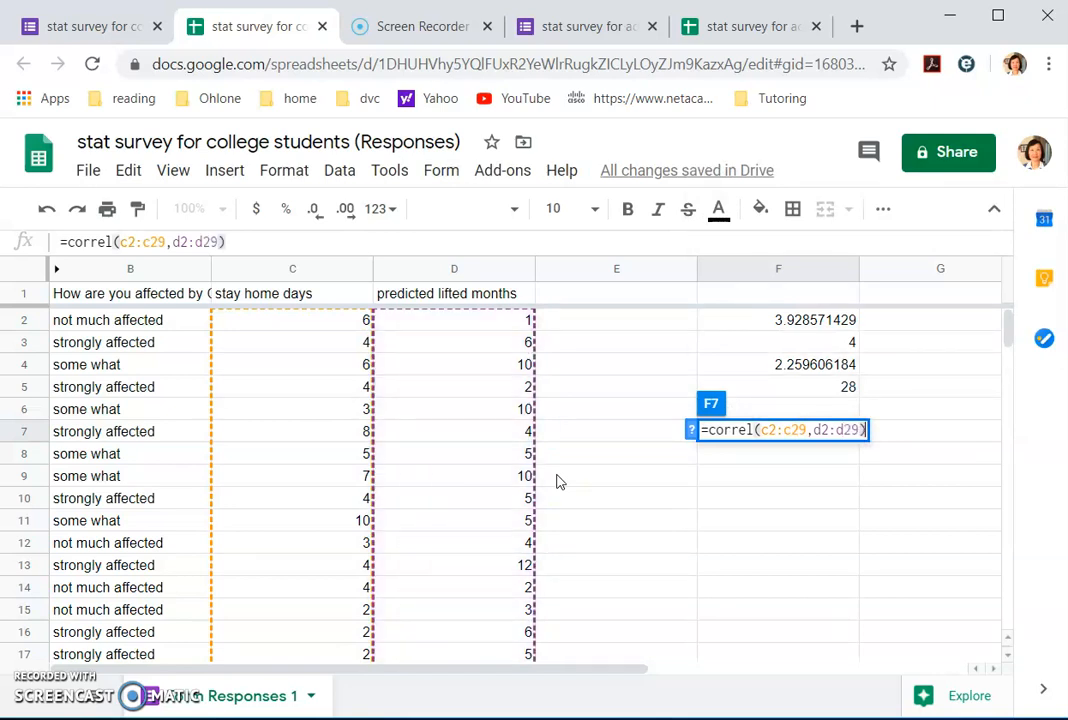
pyautogui.press('Return')
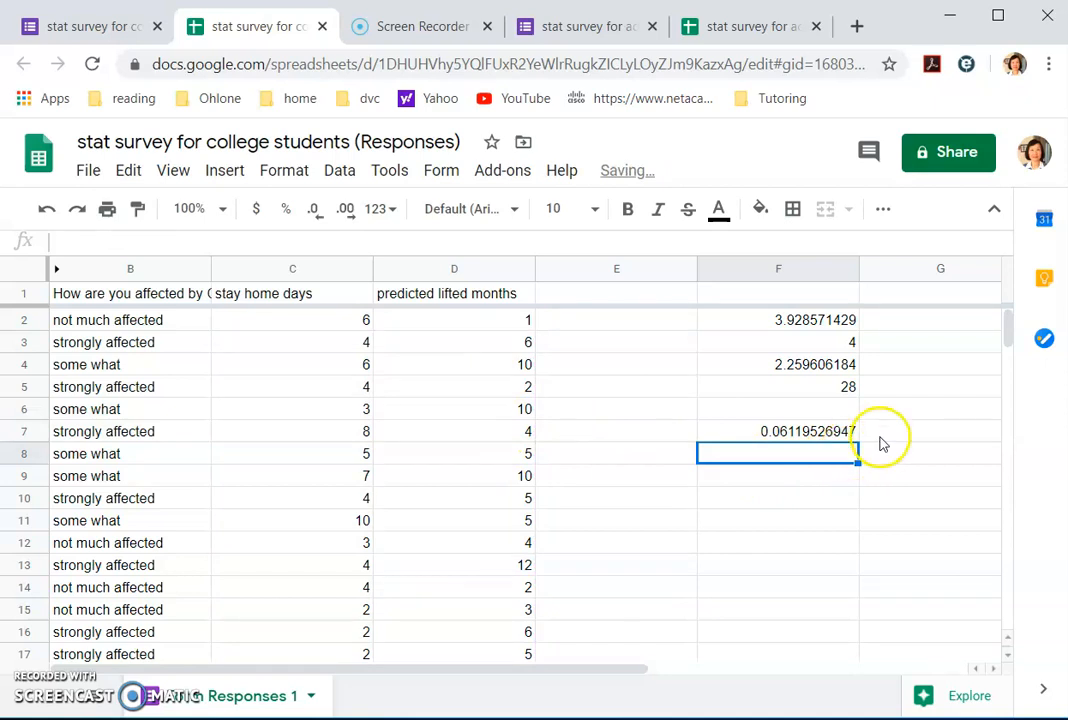
pyautogui.scroll(-3, 694, 546)
pyautogui.scroll(3, 697, 545)
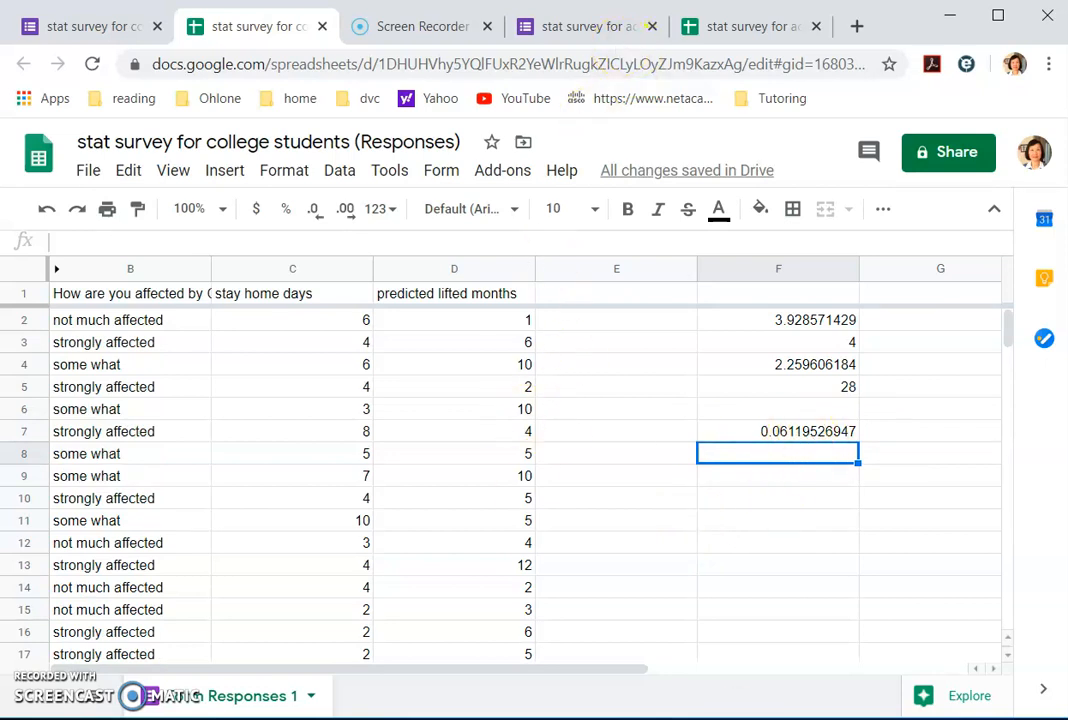
pyautogui.hotkey('alt', 'Tab')
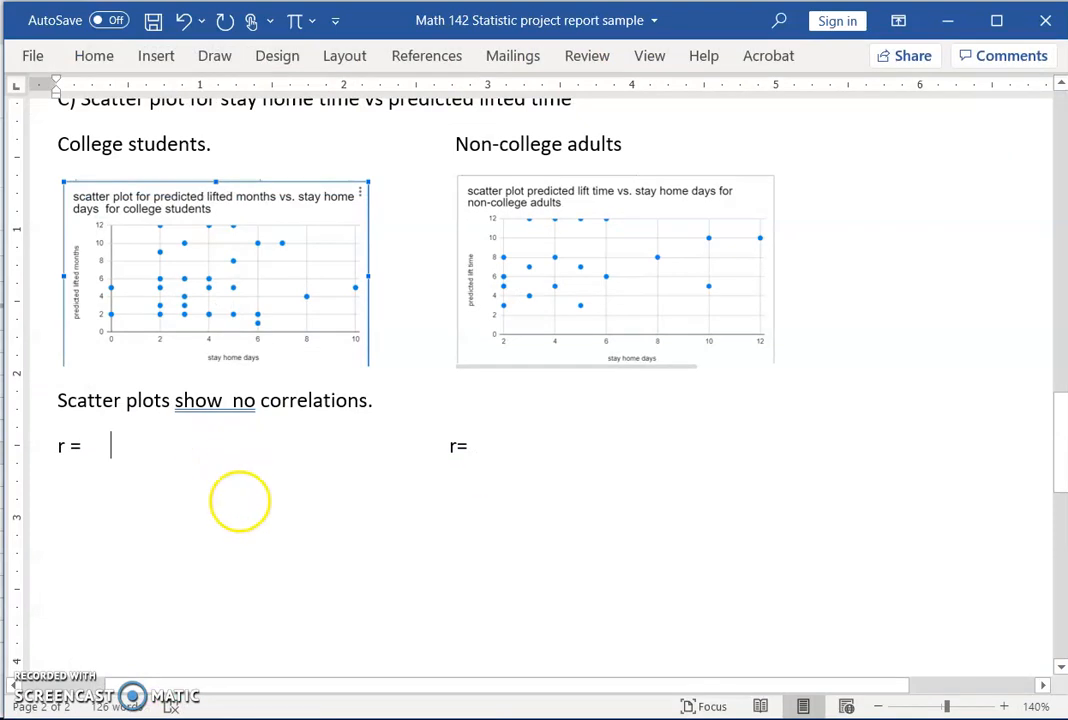
# Step: Enter 0.0612 after the college students' 'r =' and remove the extra spaces before the second 'r='
pyautogui.write('0.0612')
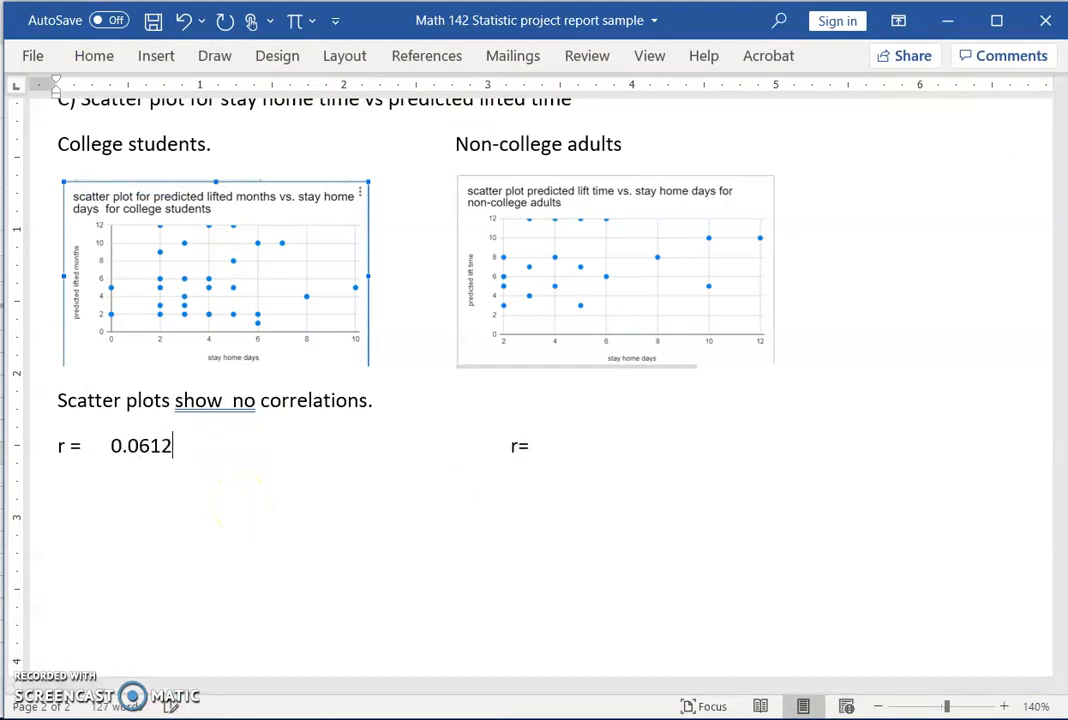
pyautogui.click(462, 429)
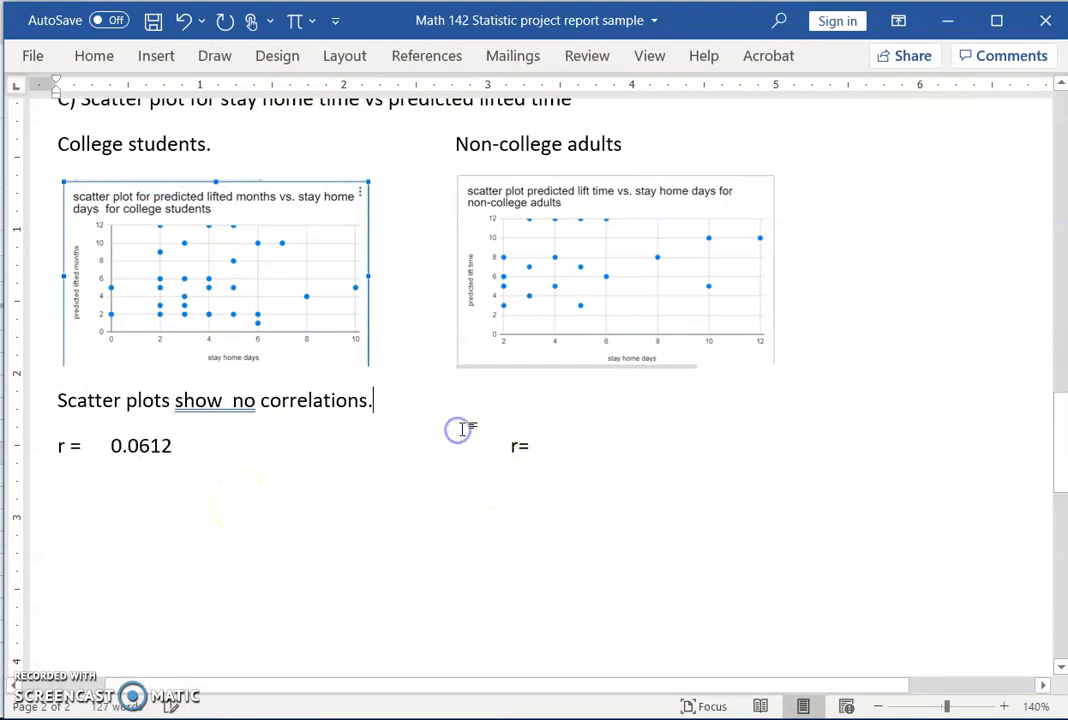
pyautogui.click(447, 453)
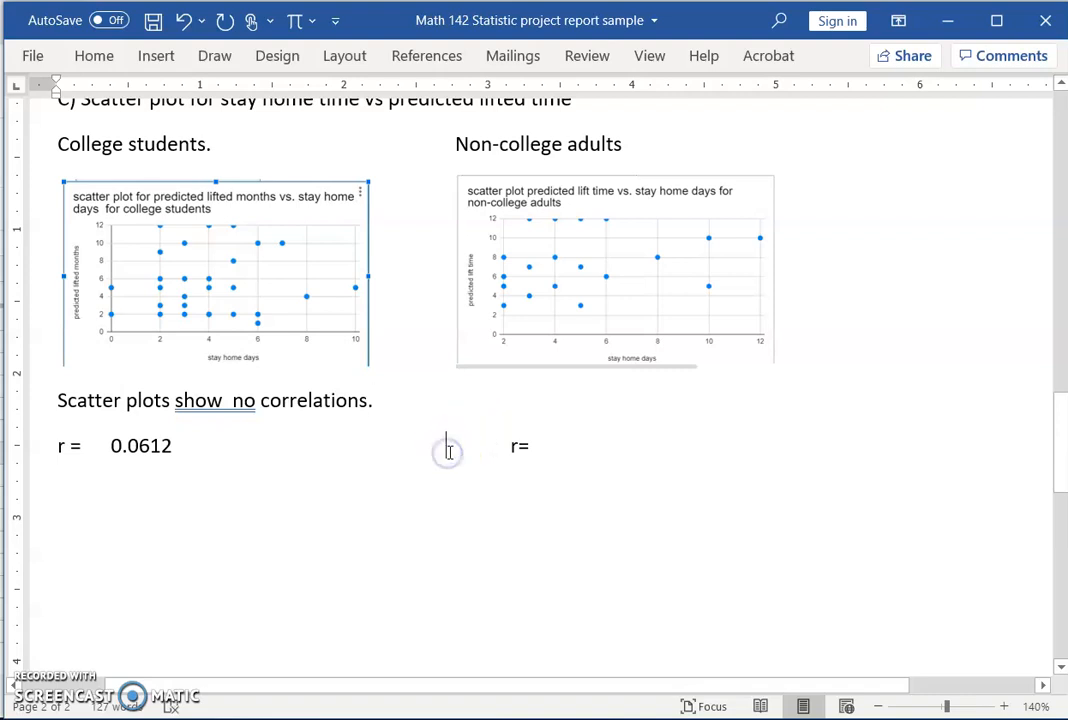
pyautogui.press('BackSpace')
pyautogui.press('BackSpace')
pyautogui.press('BackSpace')
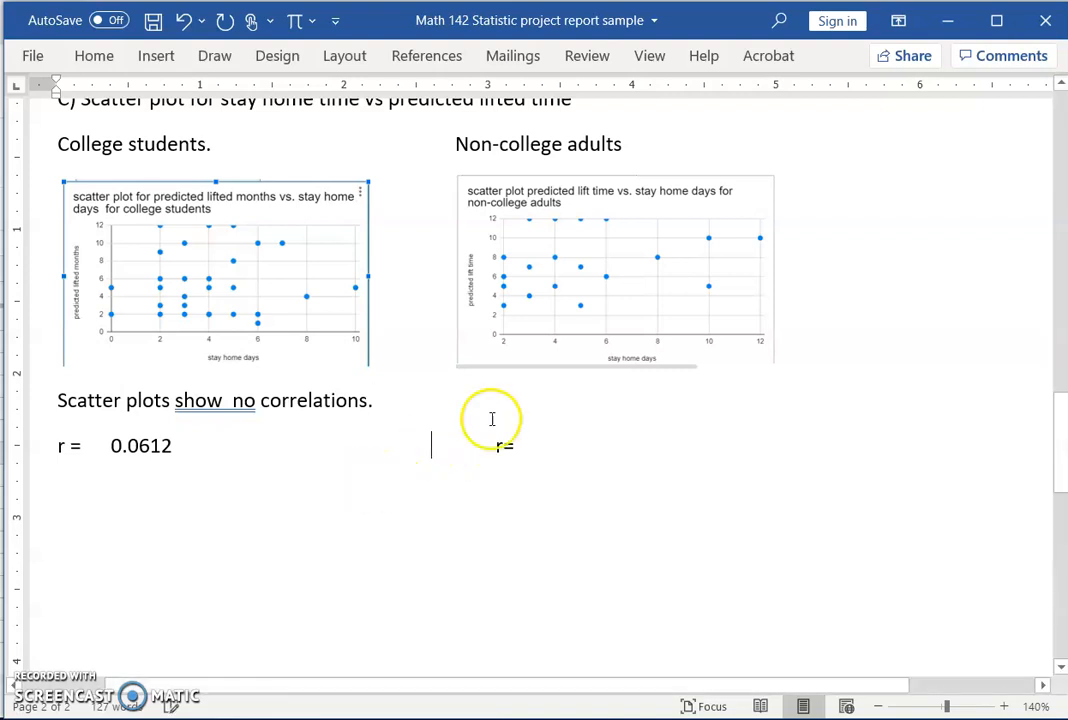
pyautogui.click(948, 20)
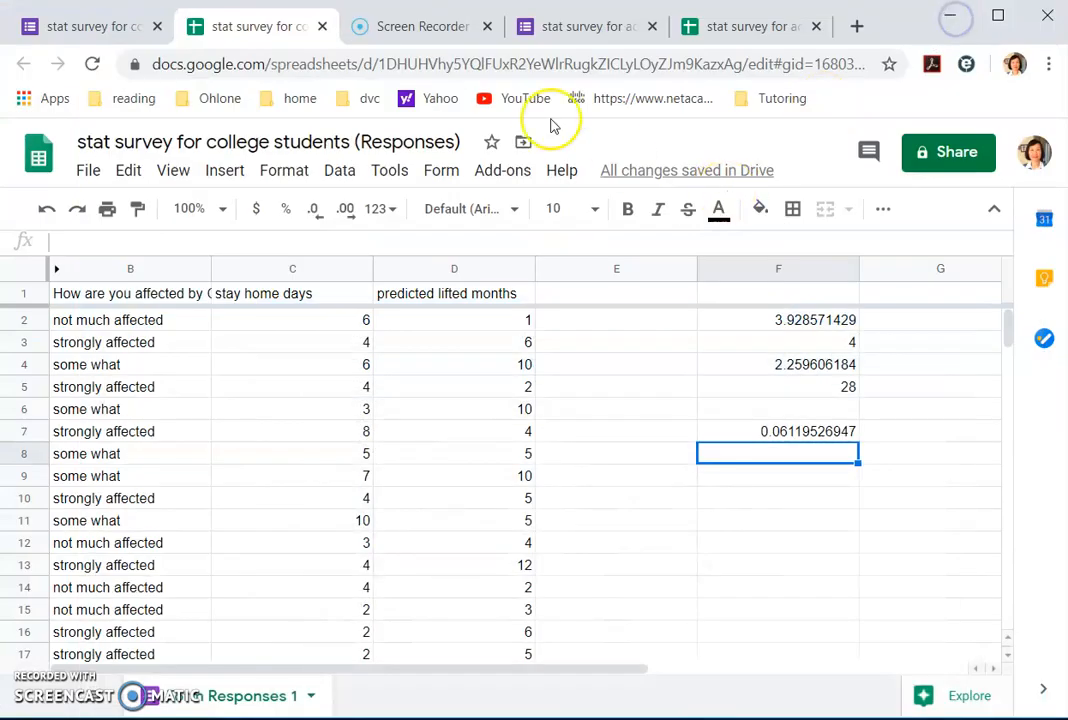
# Step: Delete the scatter chart from the non-college adults sheet
pyautogui.click(778, 24)
pyautogui.click(627, 374)
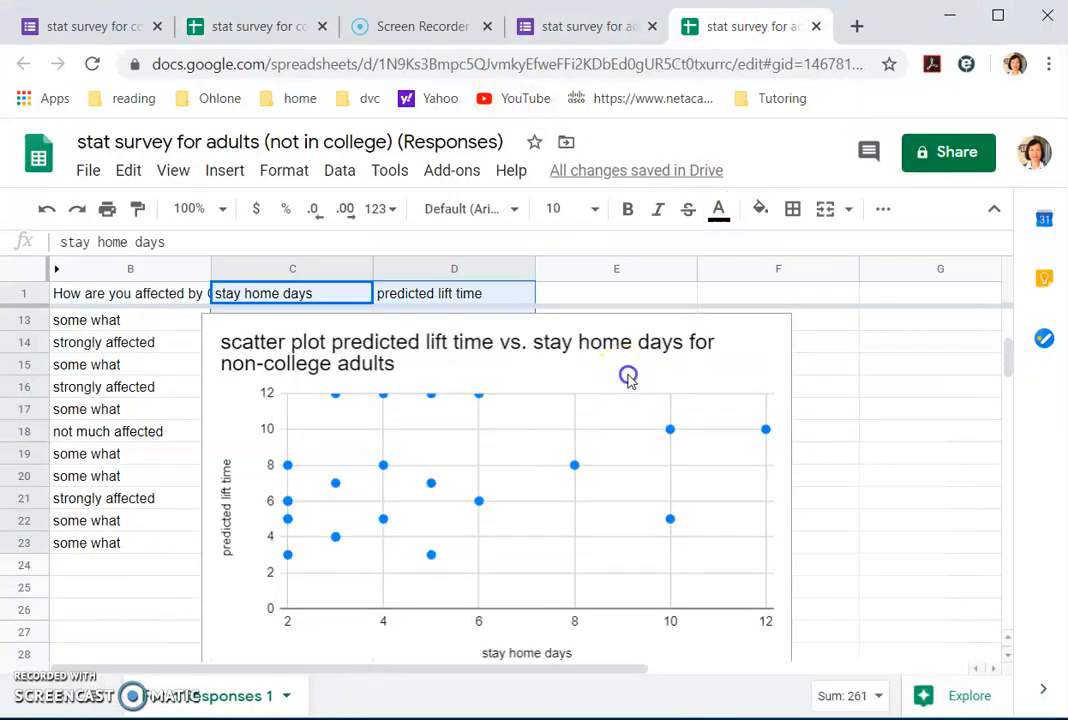
pyautogui.press('Delete')
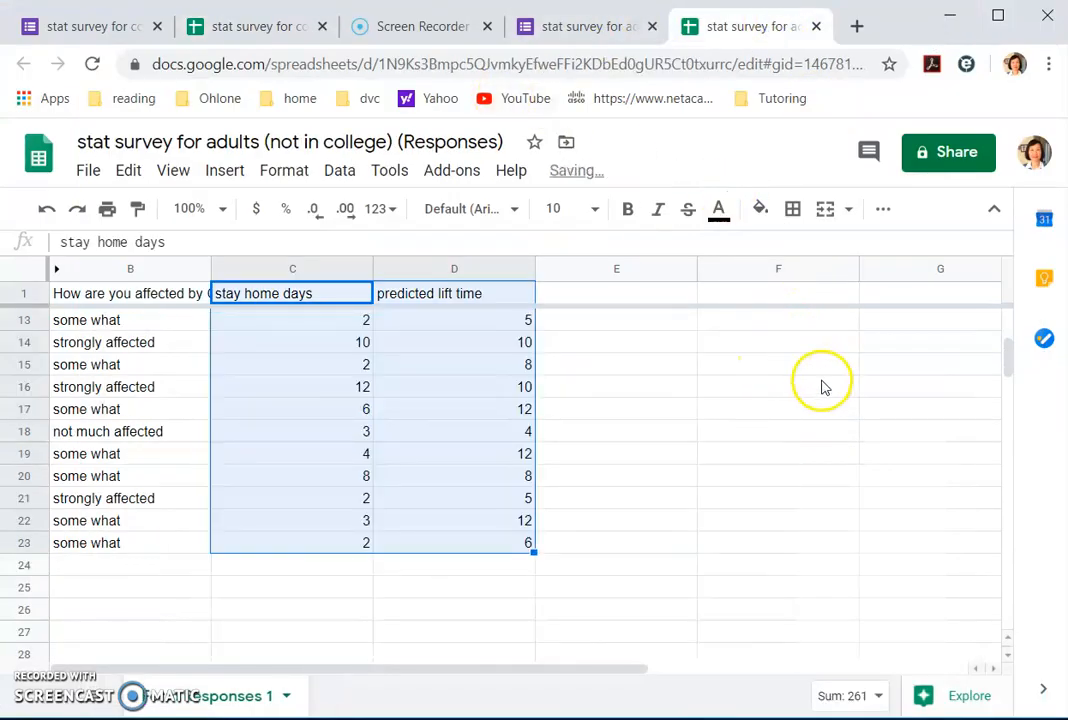
pyautogui.click(672, 410)
# Step: Enter =CORREL(C2:C23,D2:D23) in F17 to get 0.3204383121
pyautogui.click(757, 402)
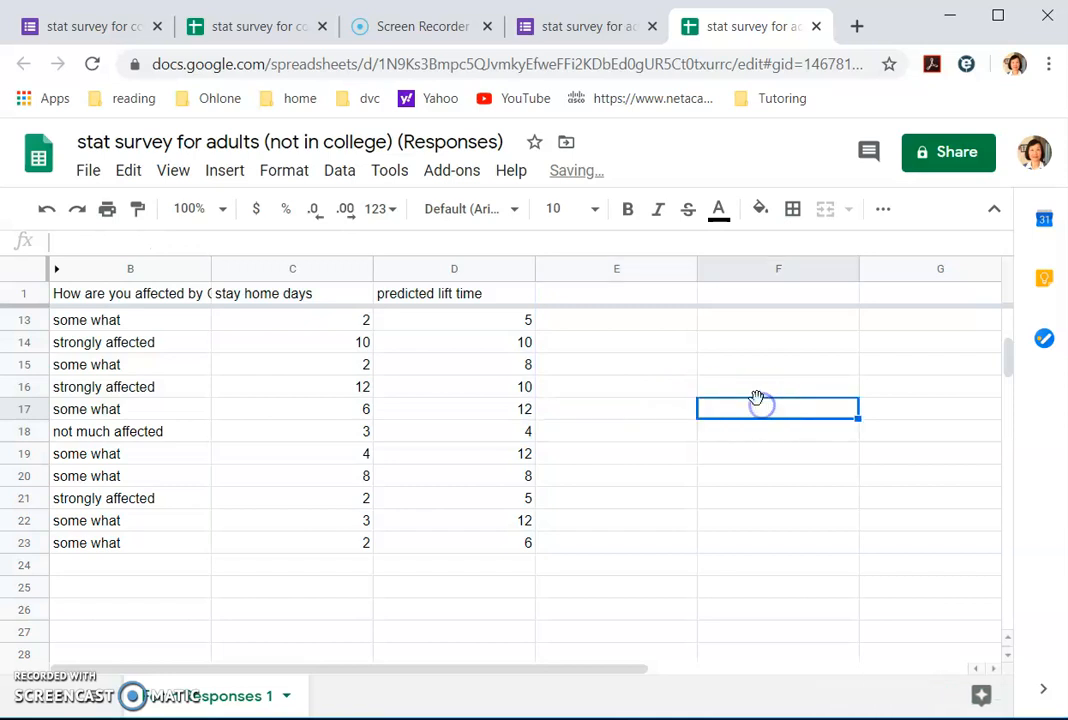
pyautogui.write('=correl(c2:')
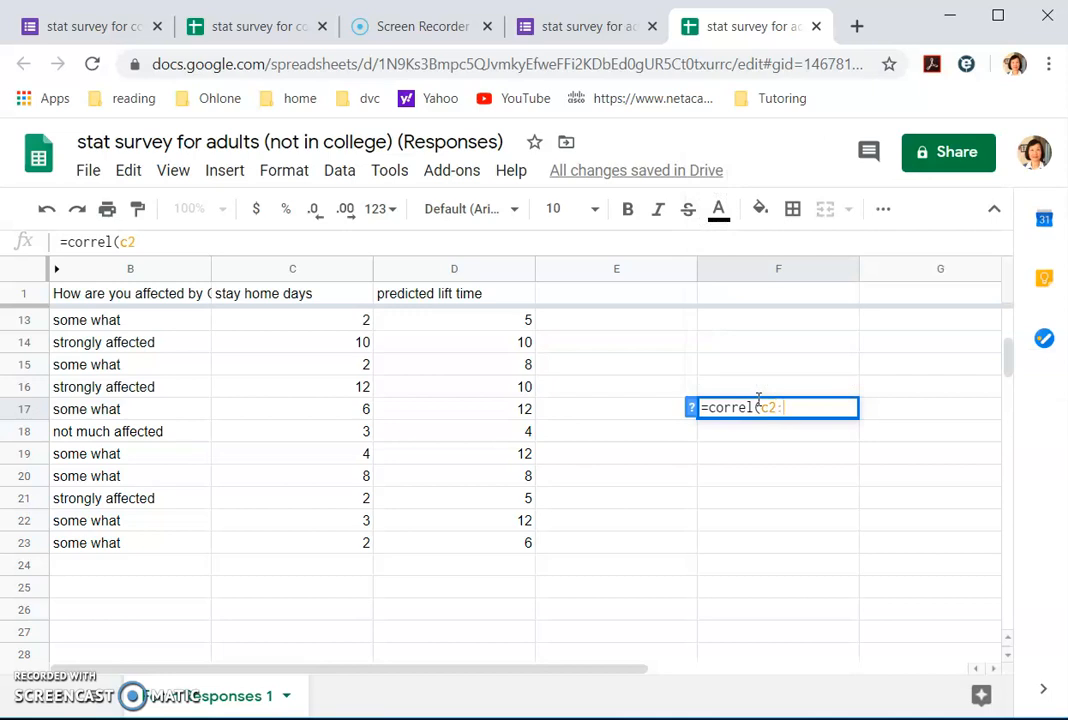
pyautogui.write('c23')
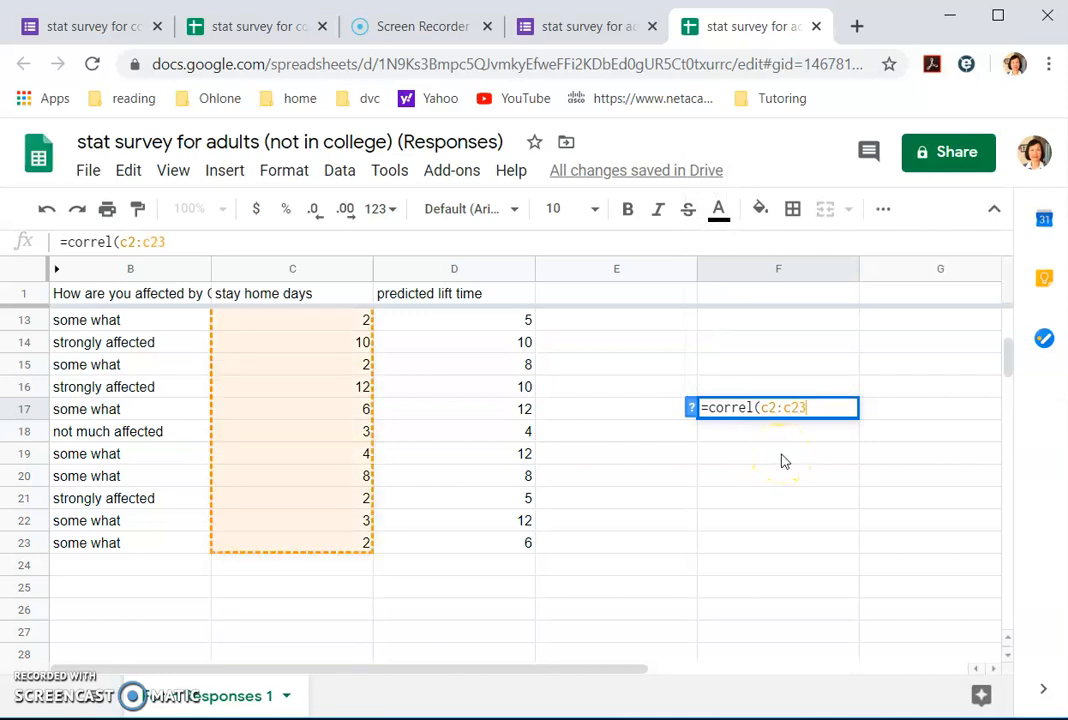
pyautogui.write(',')
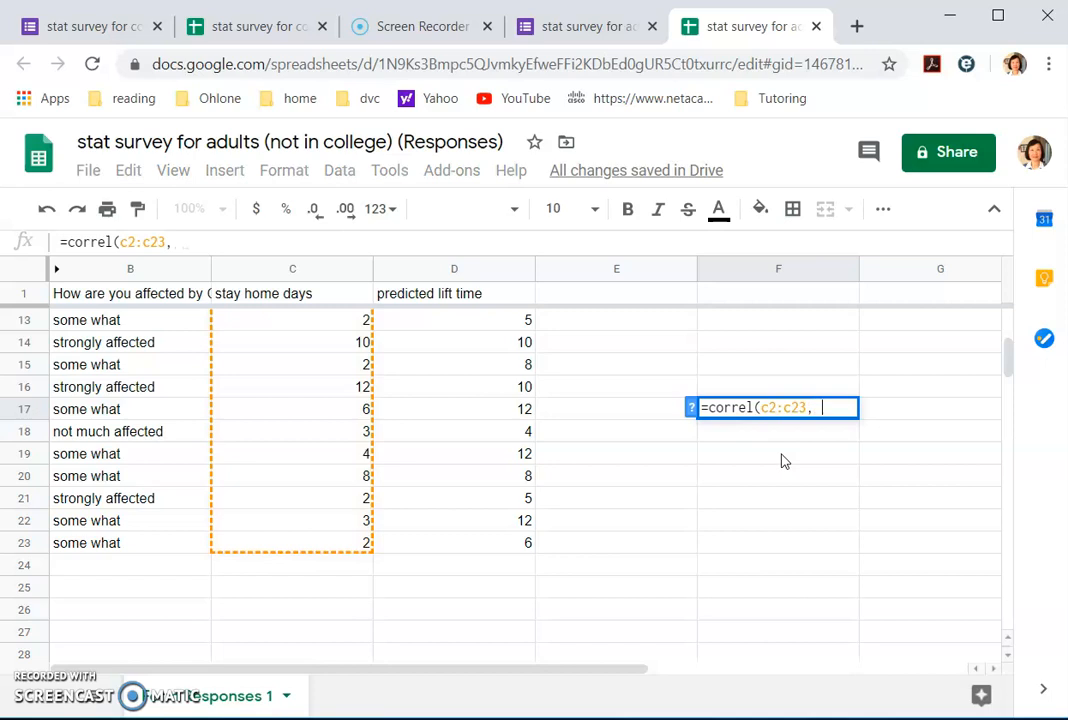
pyautogui.press('BackSpace')
pyautogui.press('BackSpace')
pyautogui.write(',d2')
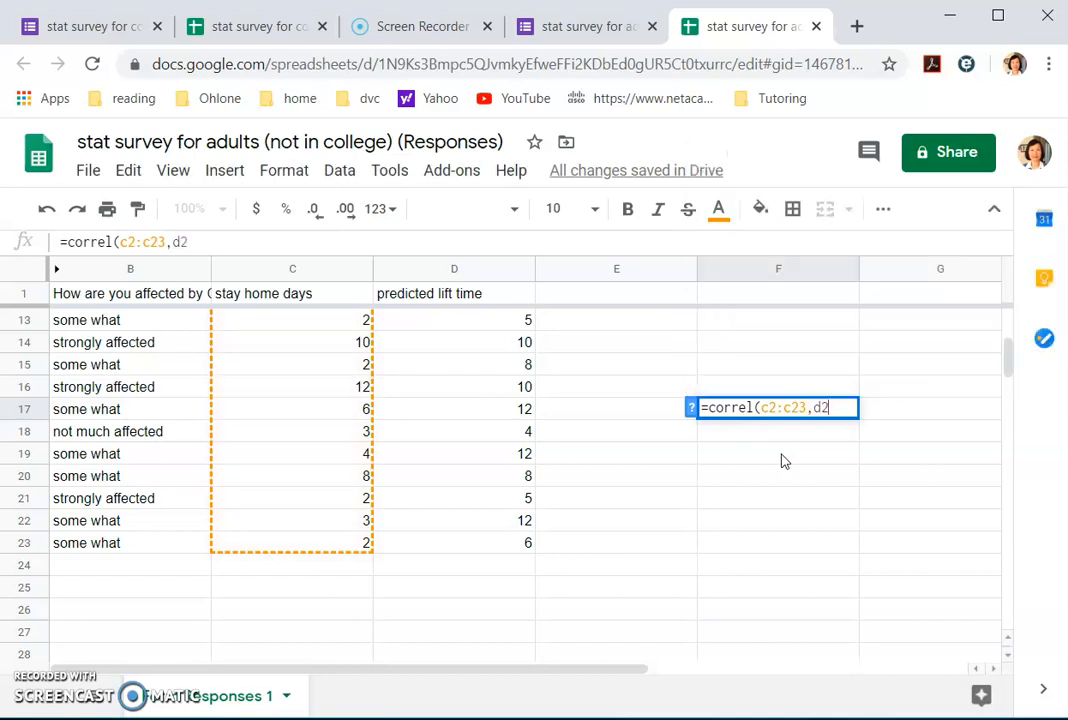
pyautogui.write(':d23)')
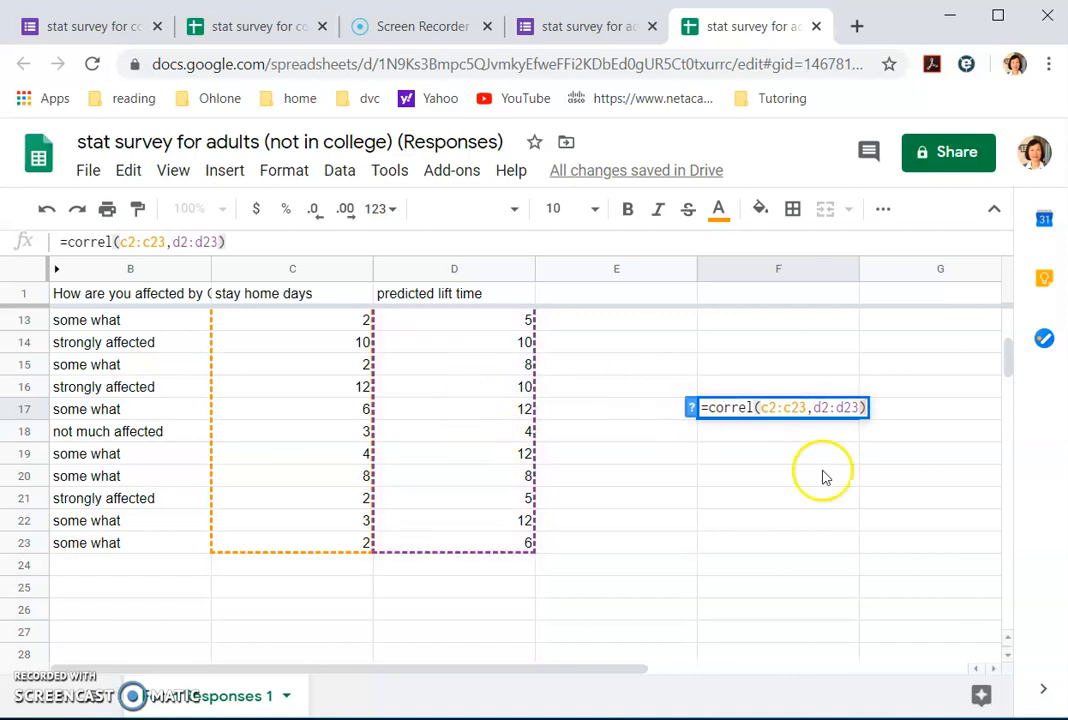
pyautogui.press('Return')
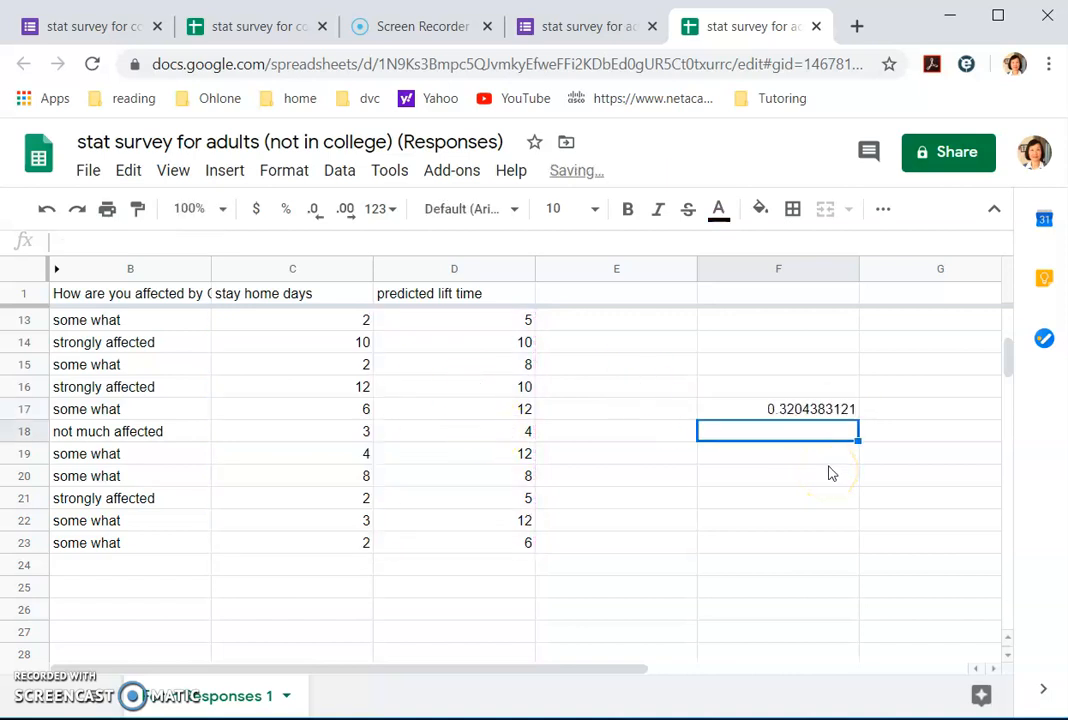
# Step: In the Word report, fill in the adults' r value 0.3204 after the second 'r='
pyautogui.click(951, 17)
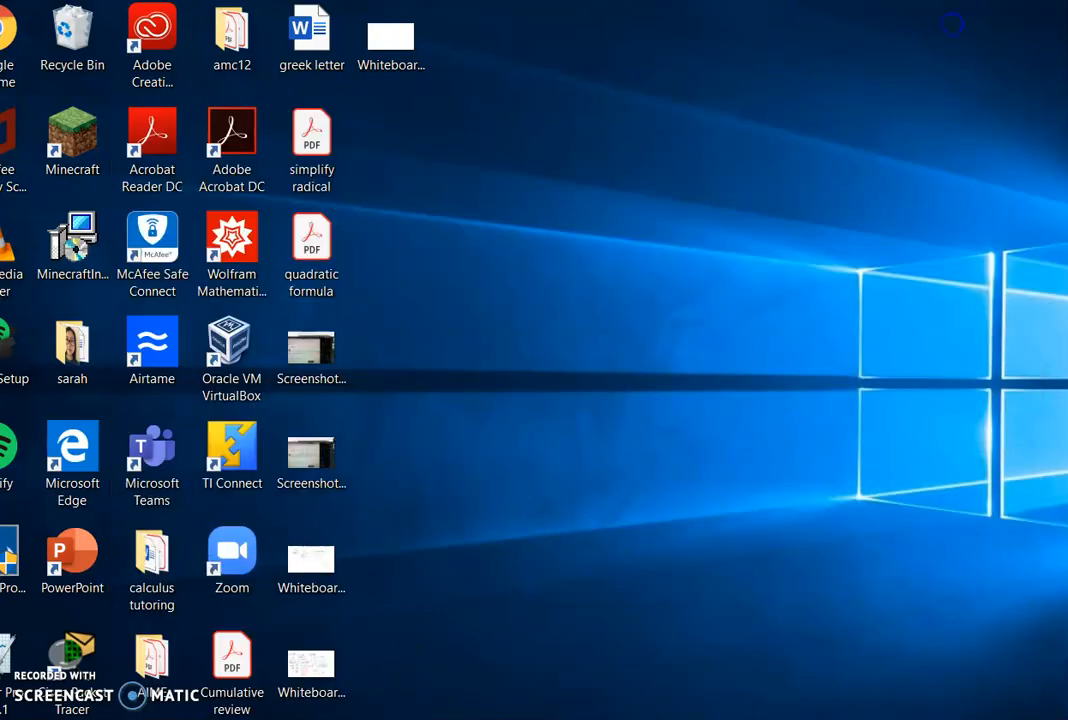
pyautogui.click(622, 717)
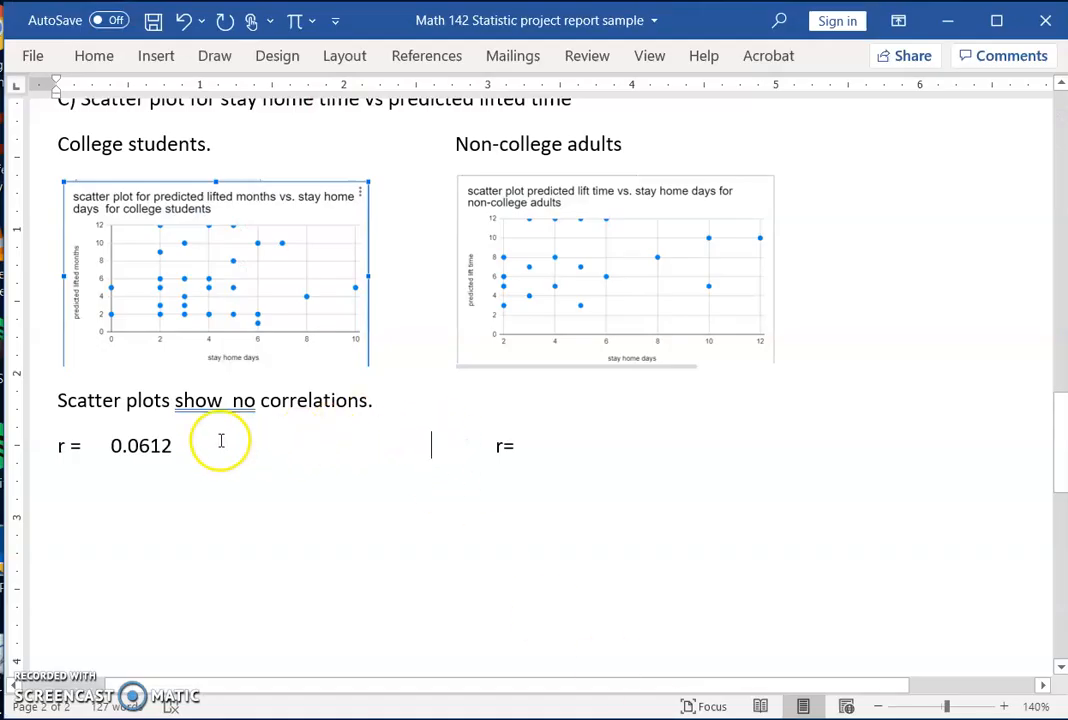
pyautogui.click(539, 450)
pyautogui.write('0.3204')
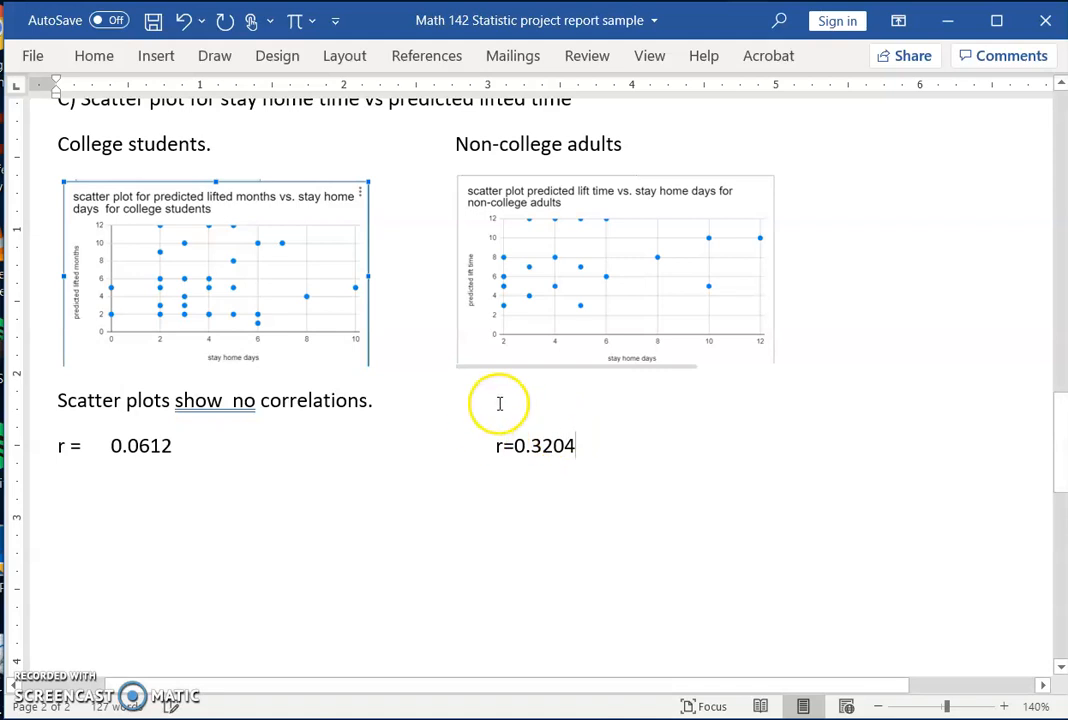
pyautogui.scroll(1, 478, 420)
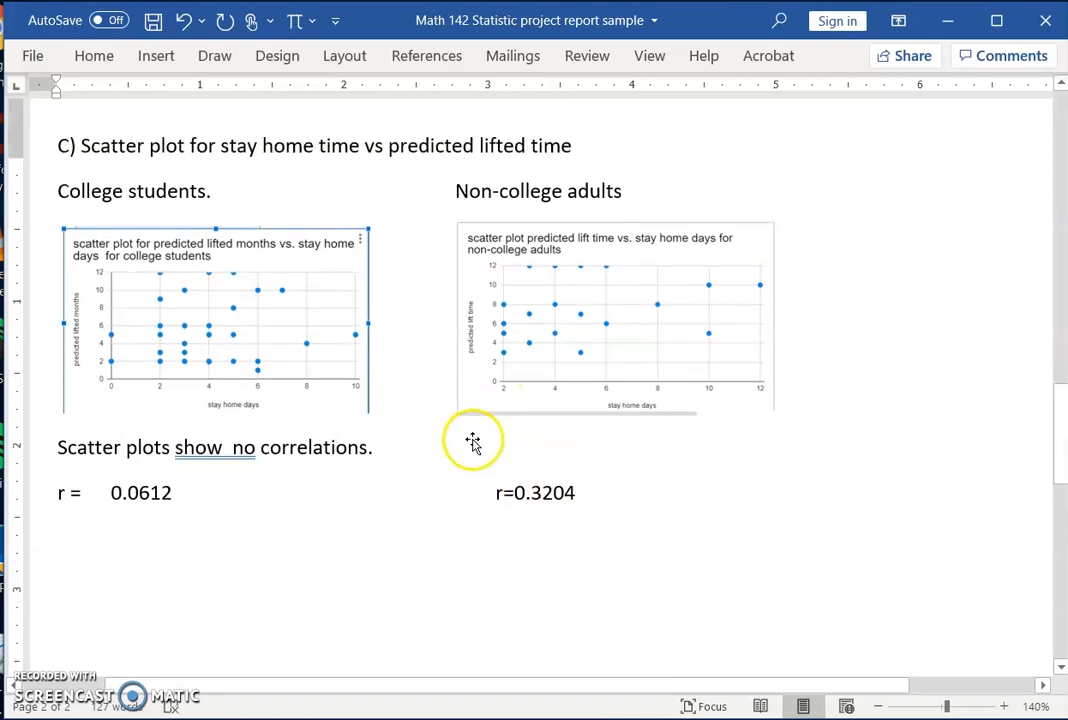